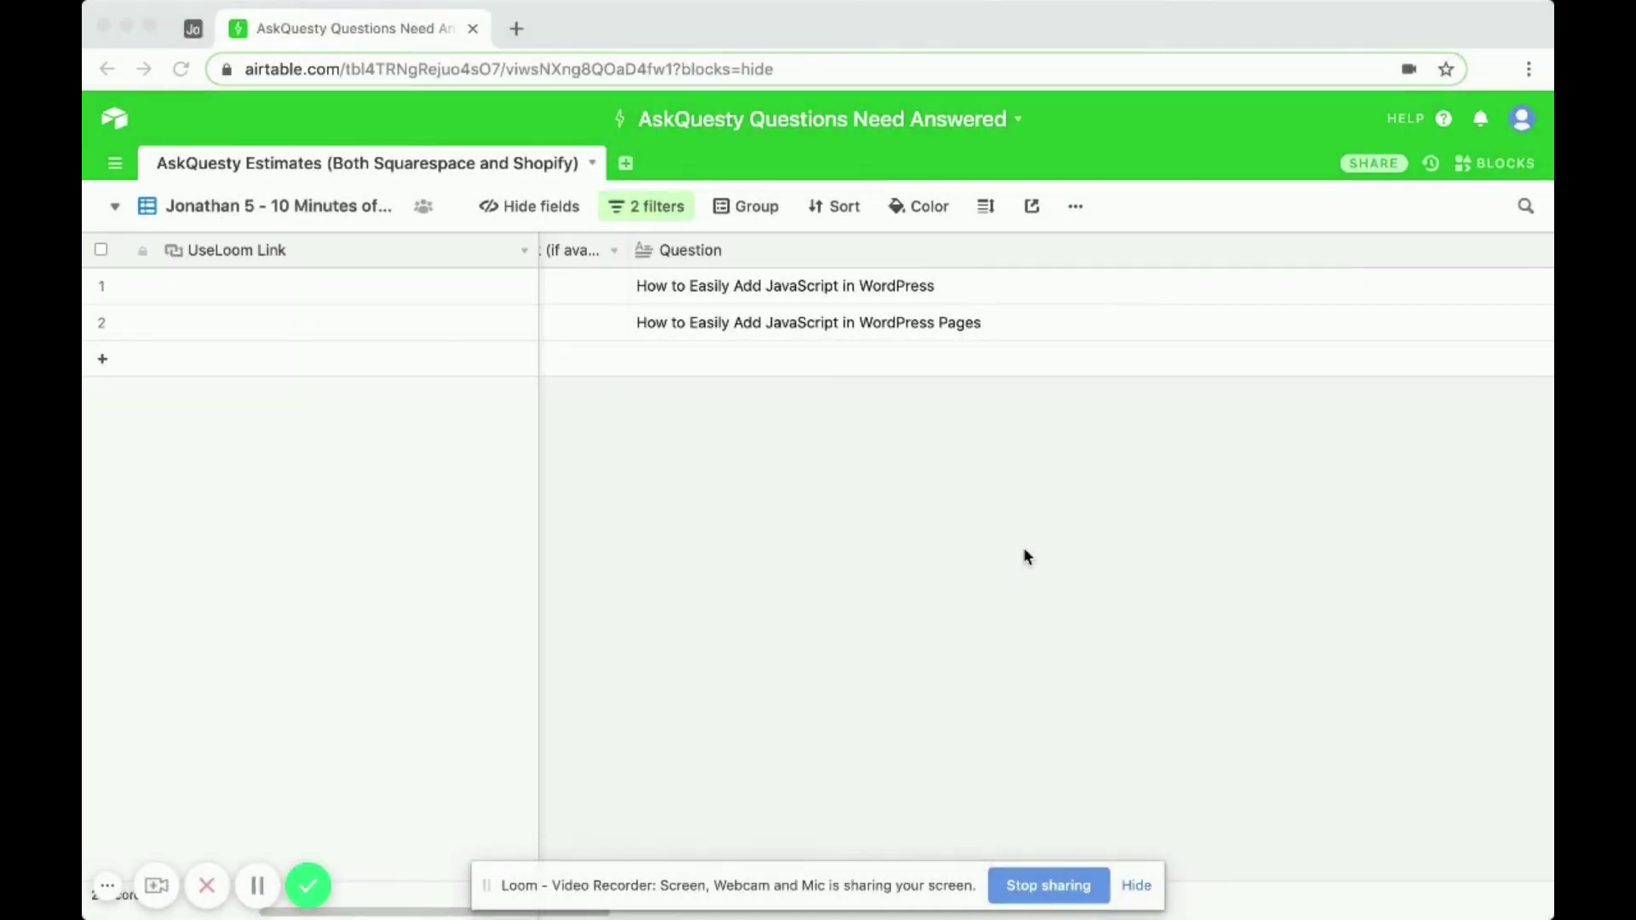
# Step: Select the 'How to Easily Add JavaScript in WordPress Pages' question in the Airtable grid
pyautogui.click(843, 316)
pyautogui.hscroll(-2, 794, 374)
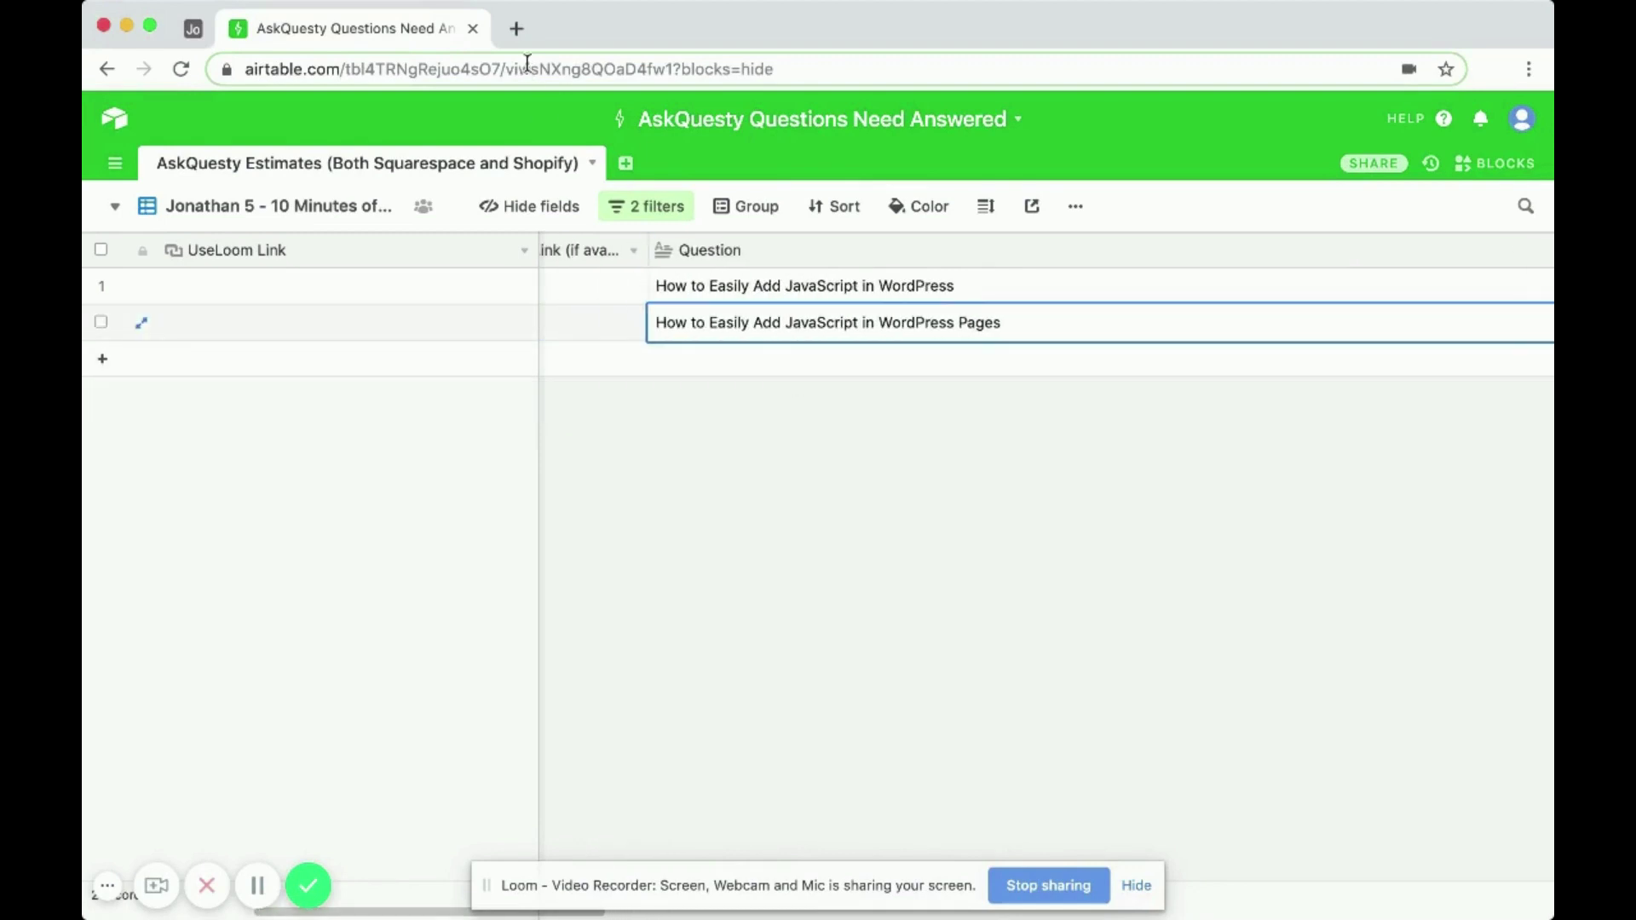
# Step: Load li-jonathan.com in a new tab and go to the admin Installed Plugins page
pyautogui.click(518, 34)
pyautogui.write('li')
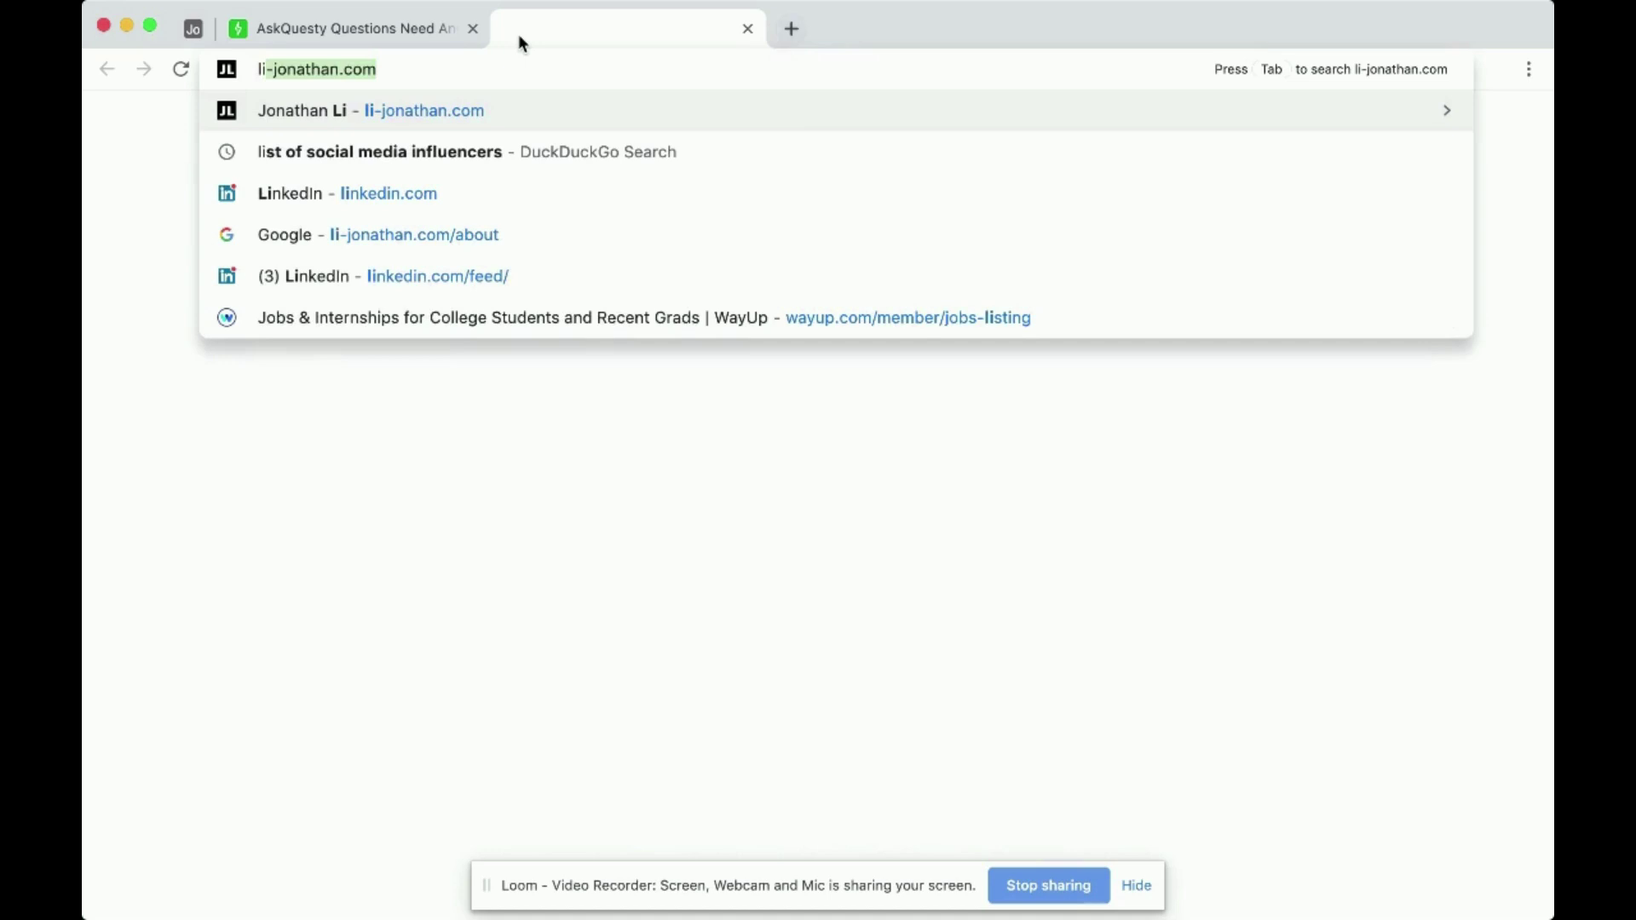
pyautogui.press('Return')
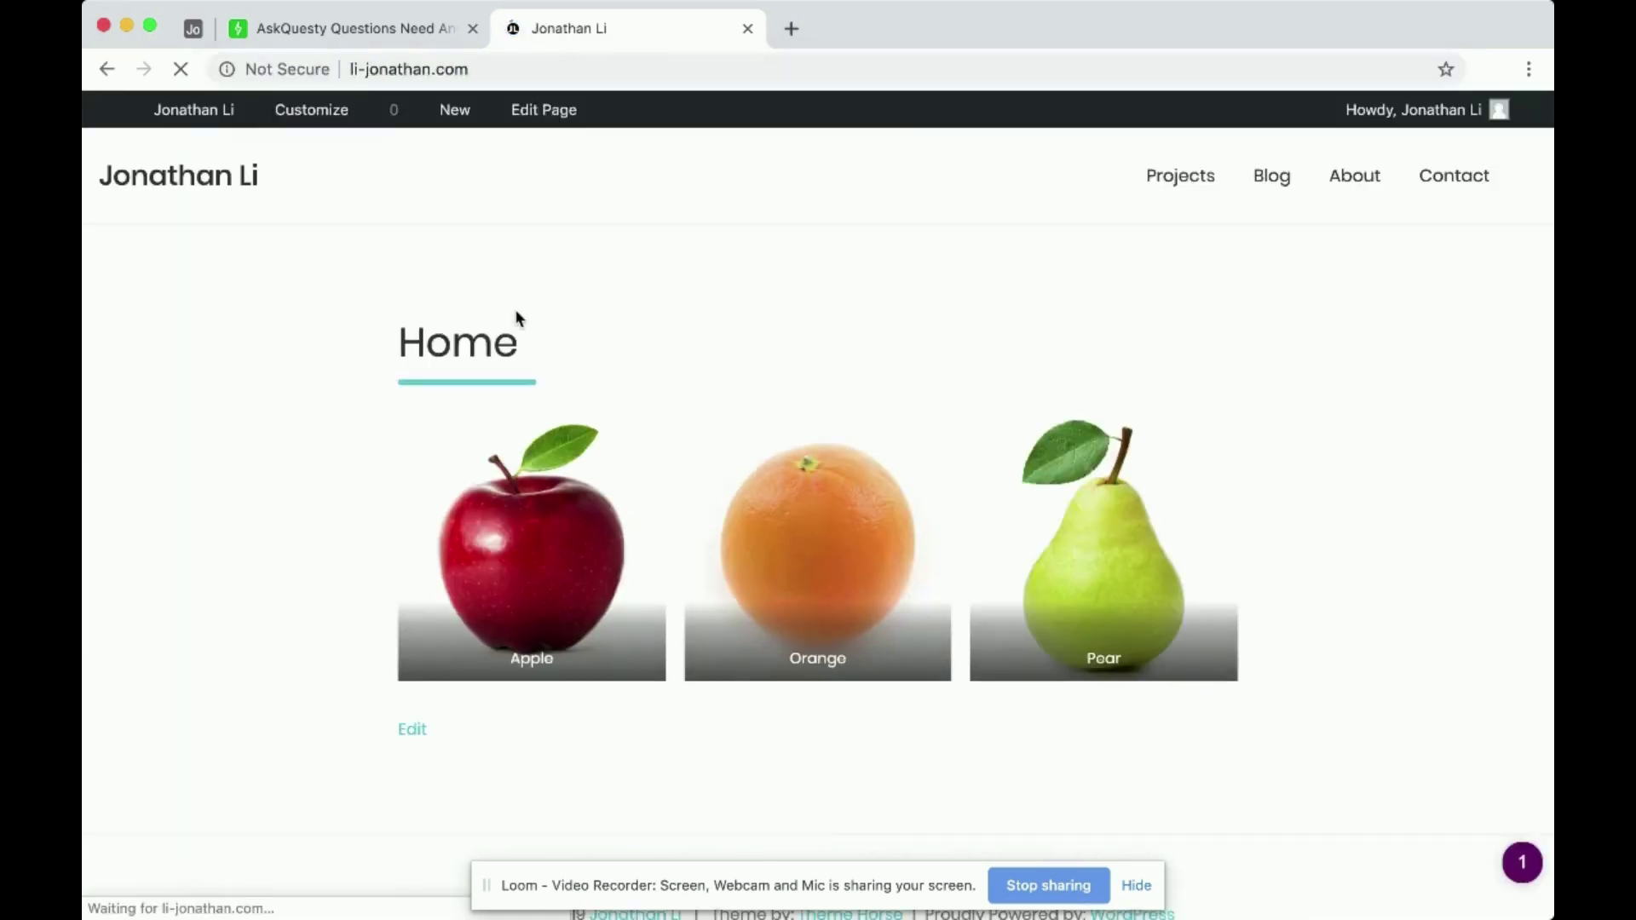
pyautogui.moveTo(193, 111)
pyautogui.click(171, 150)
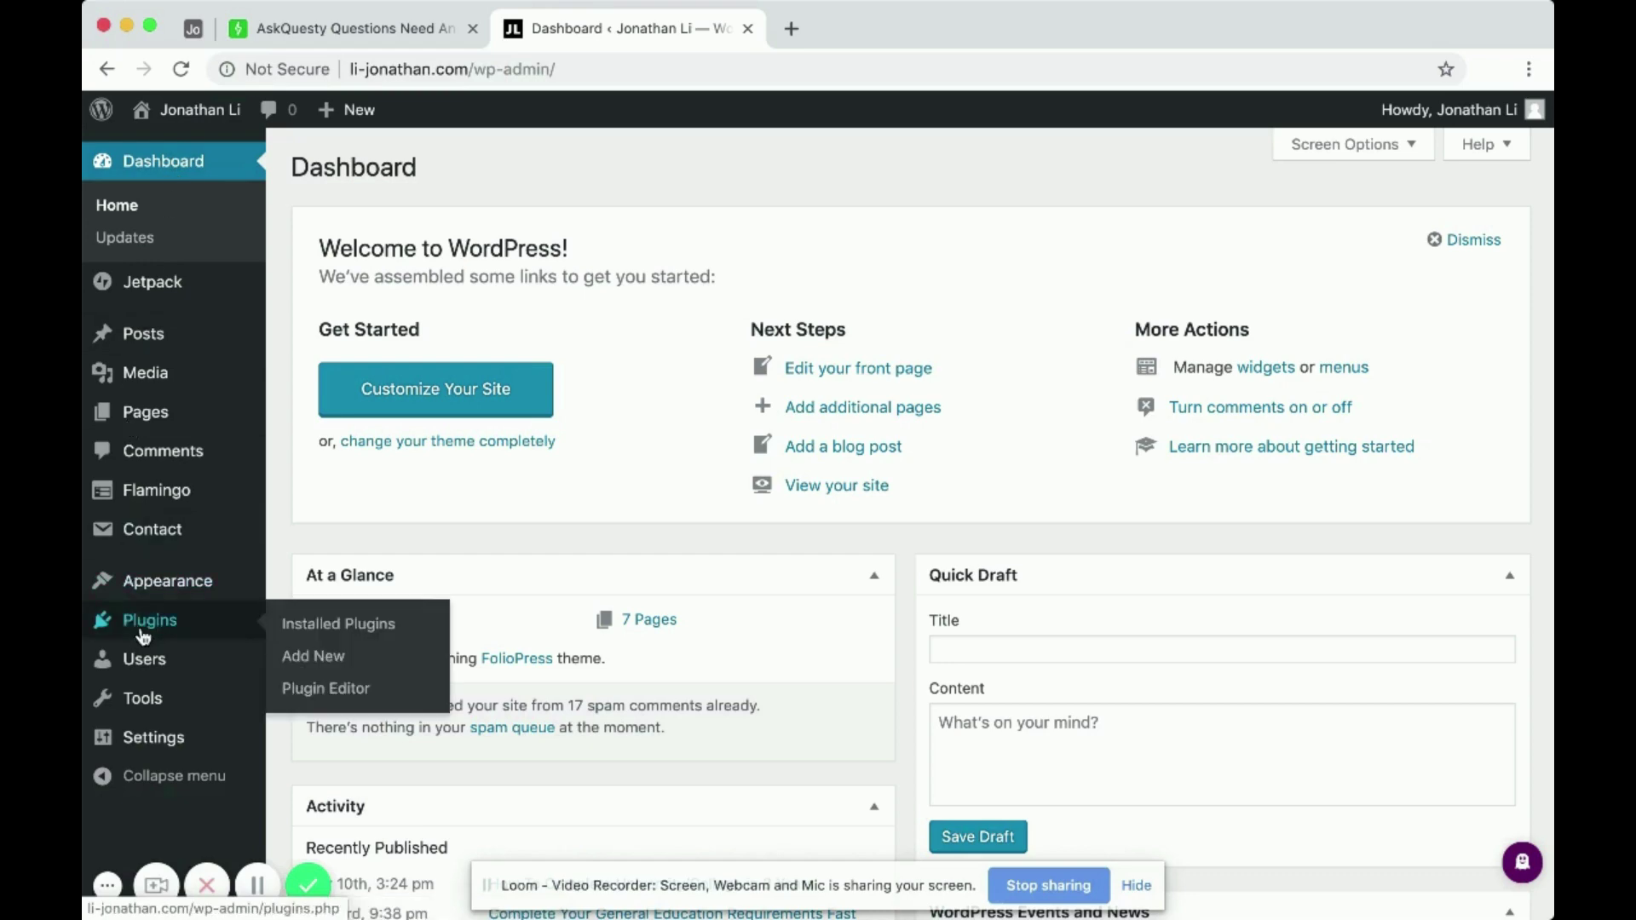
pyautogui.click(144, 623)
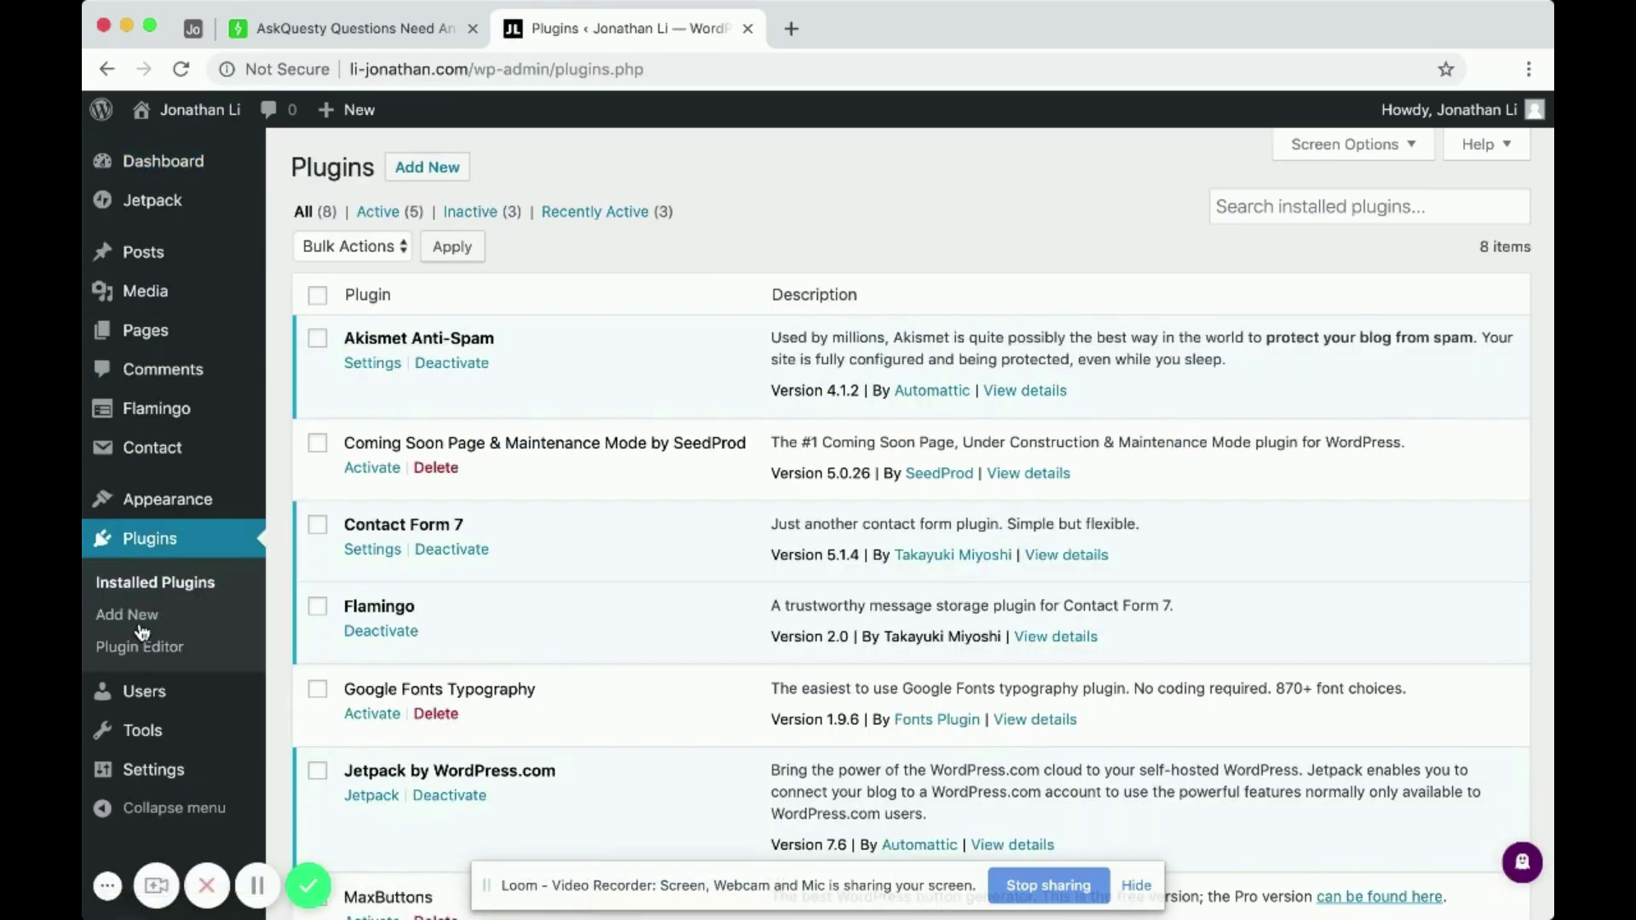
pyautogui.scroll(-3, 494, 509)
pyautogui.scroll(3, 494, 509)
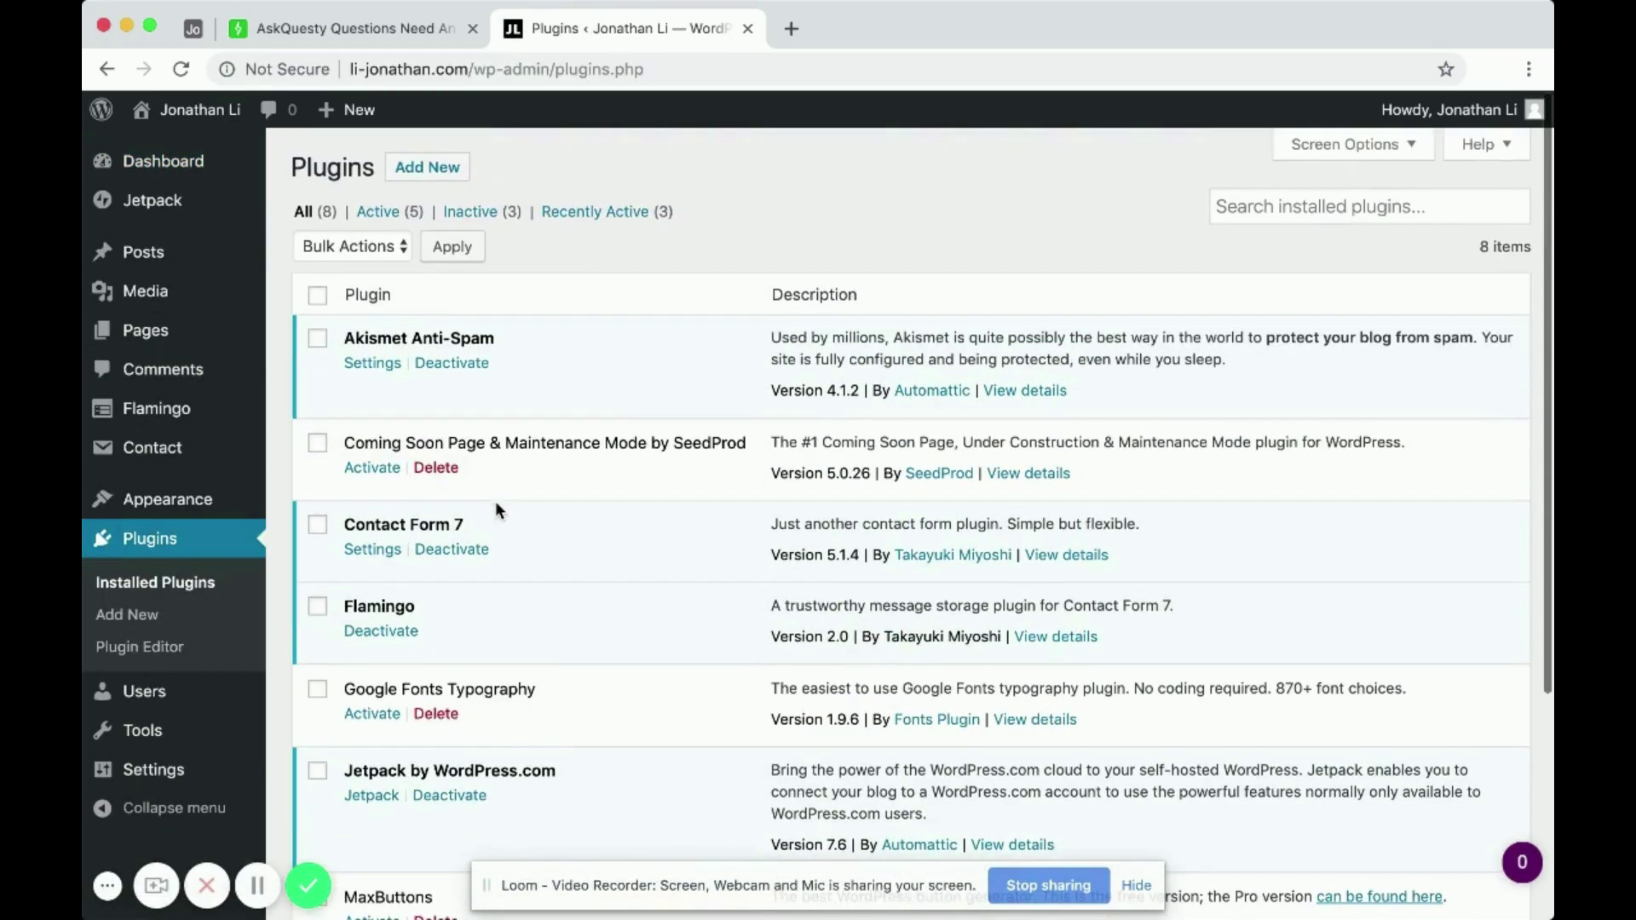
# Step: Search the plugin directory for 'code embed', then install and activate Code Embed
pyautogui.click(441, 175)
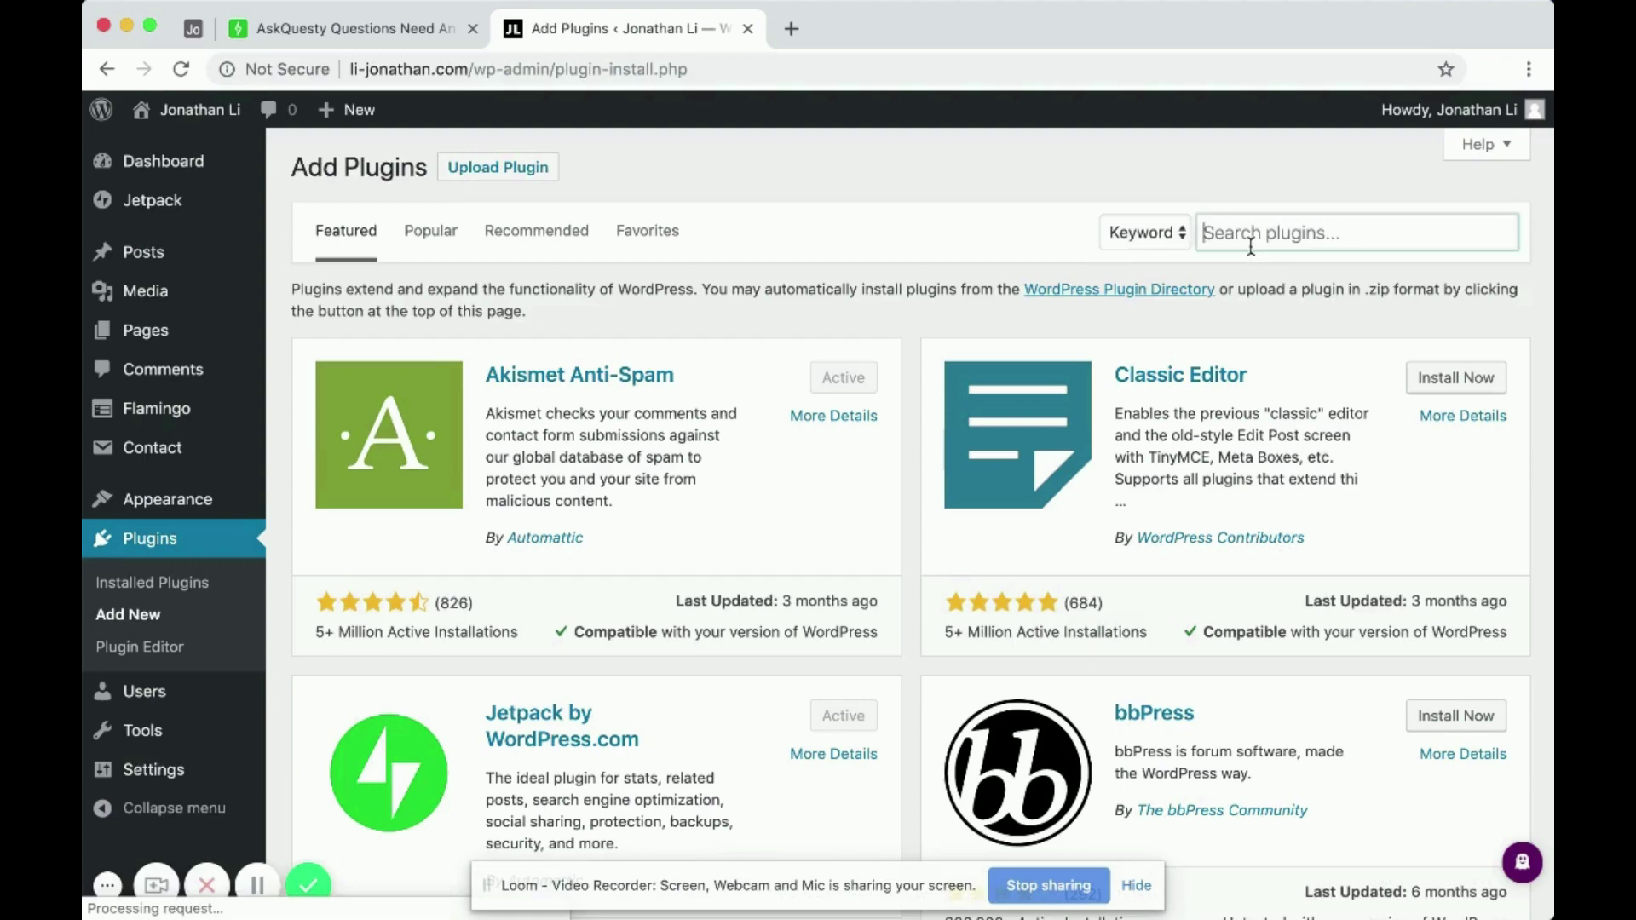
pyautogui.click(1250, 237)
pyautogui.write('code')
pyautogui.press('Return')
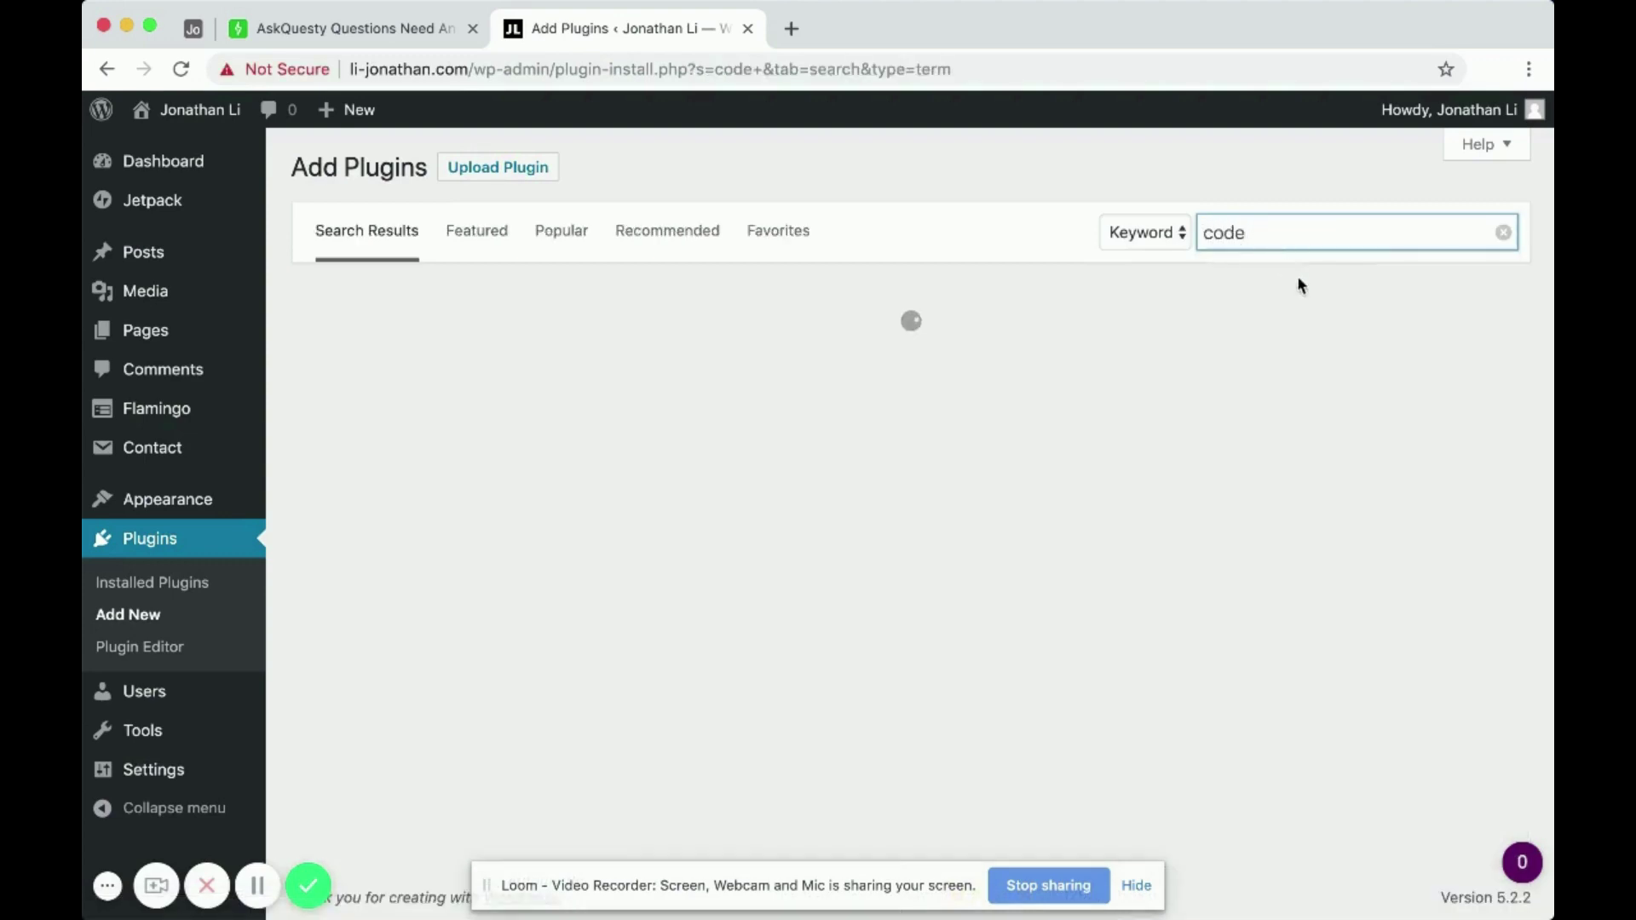
pyautogui.write('embed')
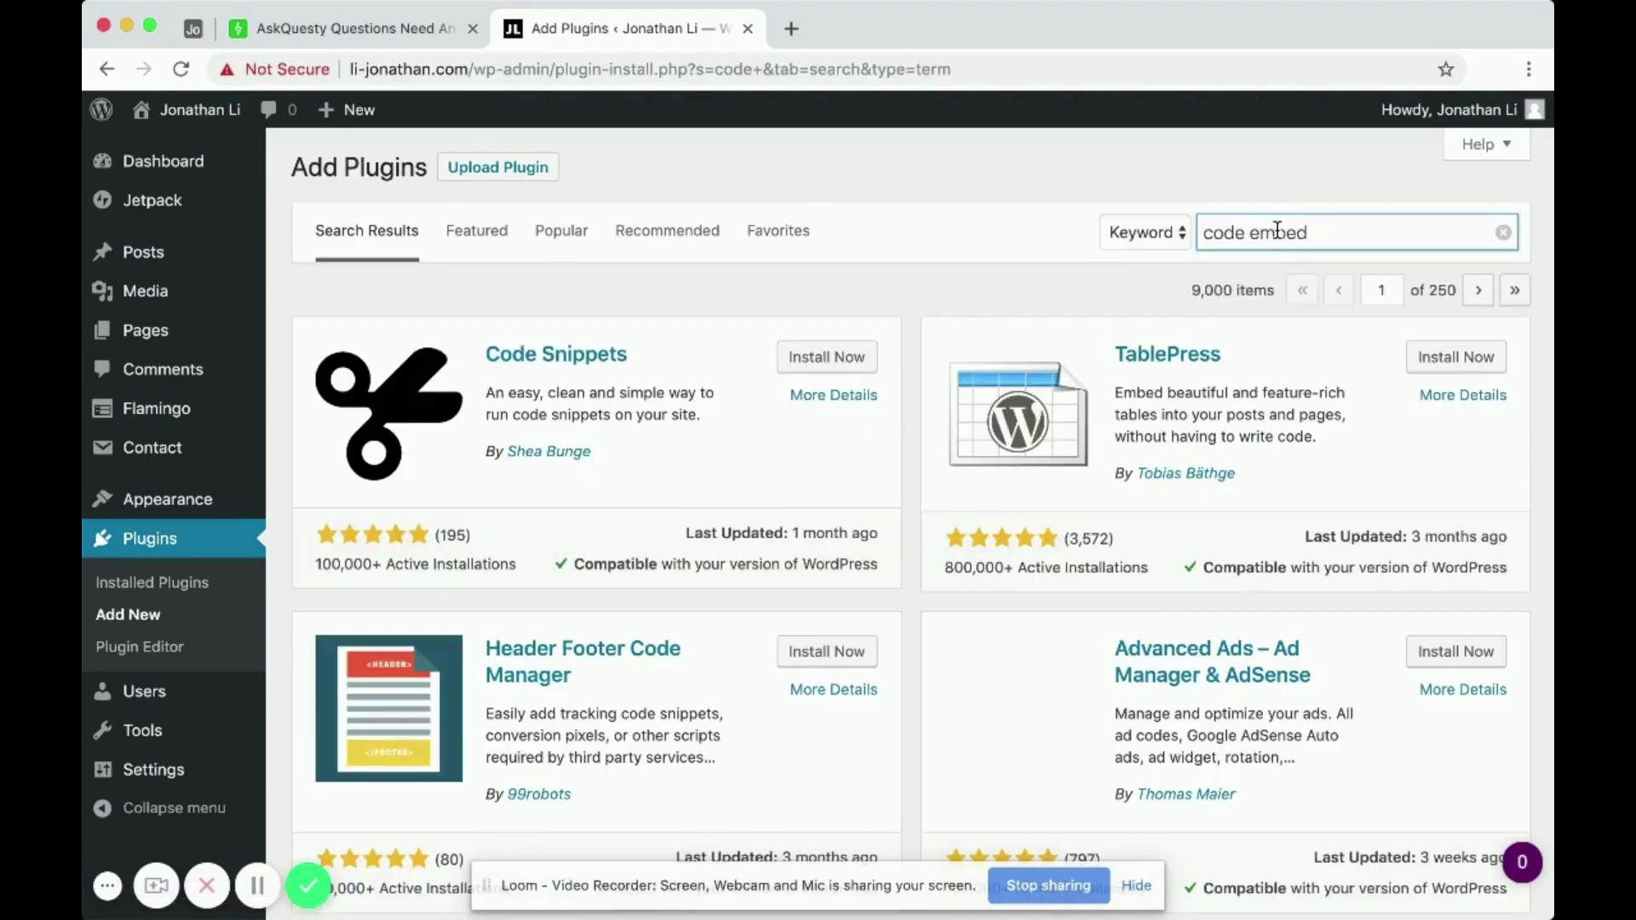
pyautogui.press('Return')
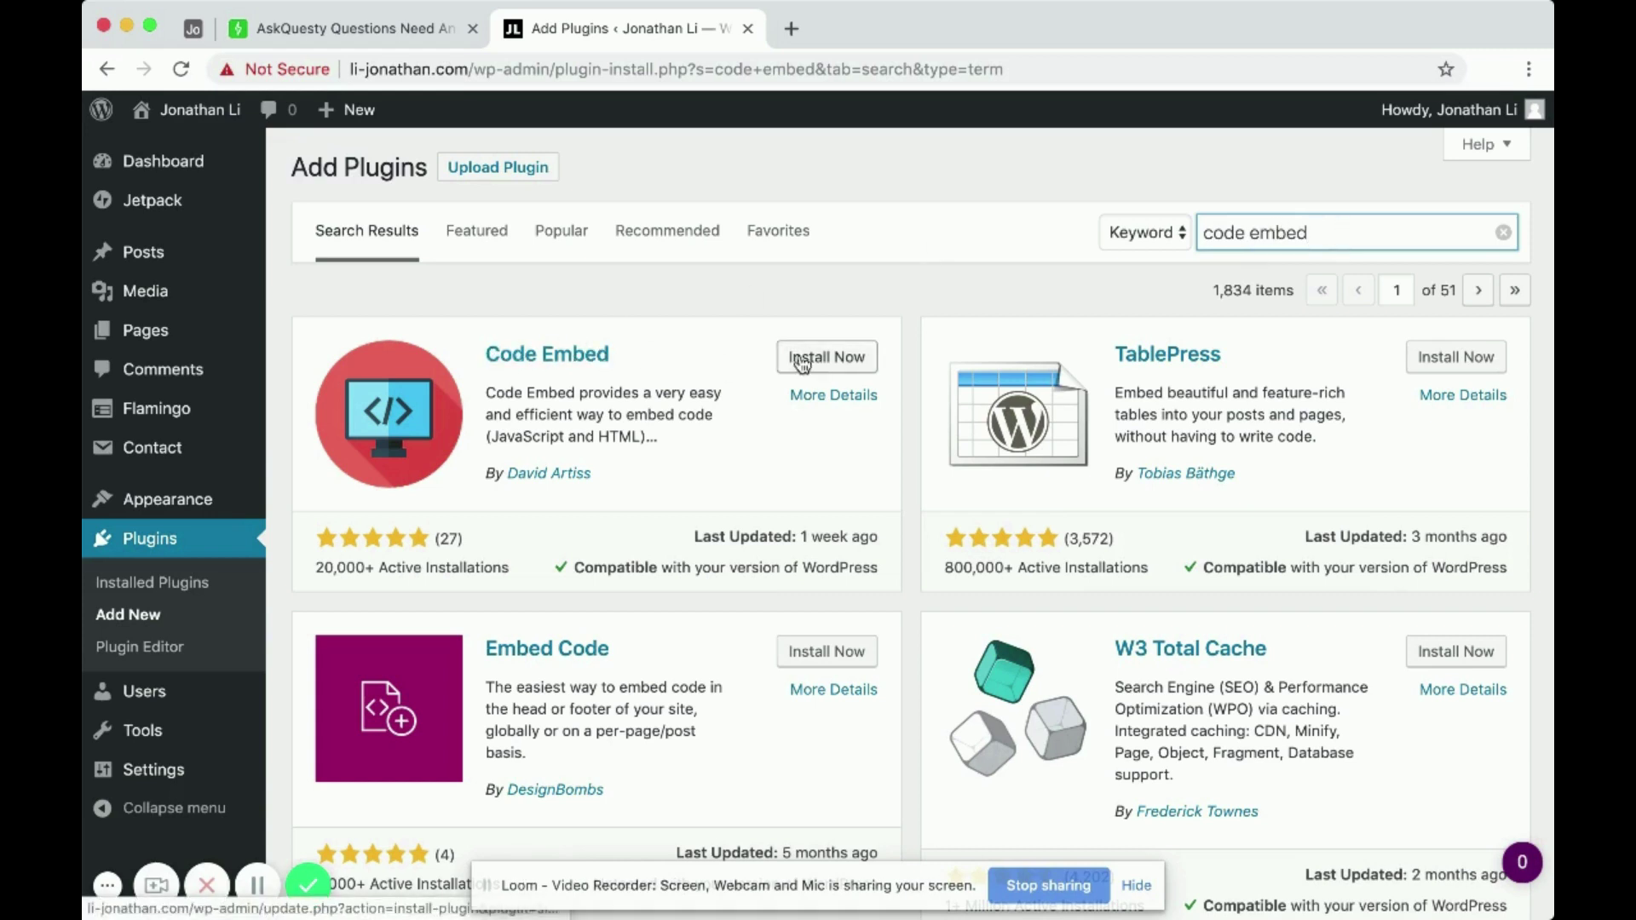
pyautogui.click(827, 357)
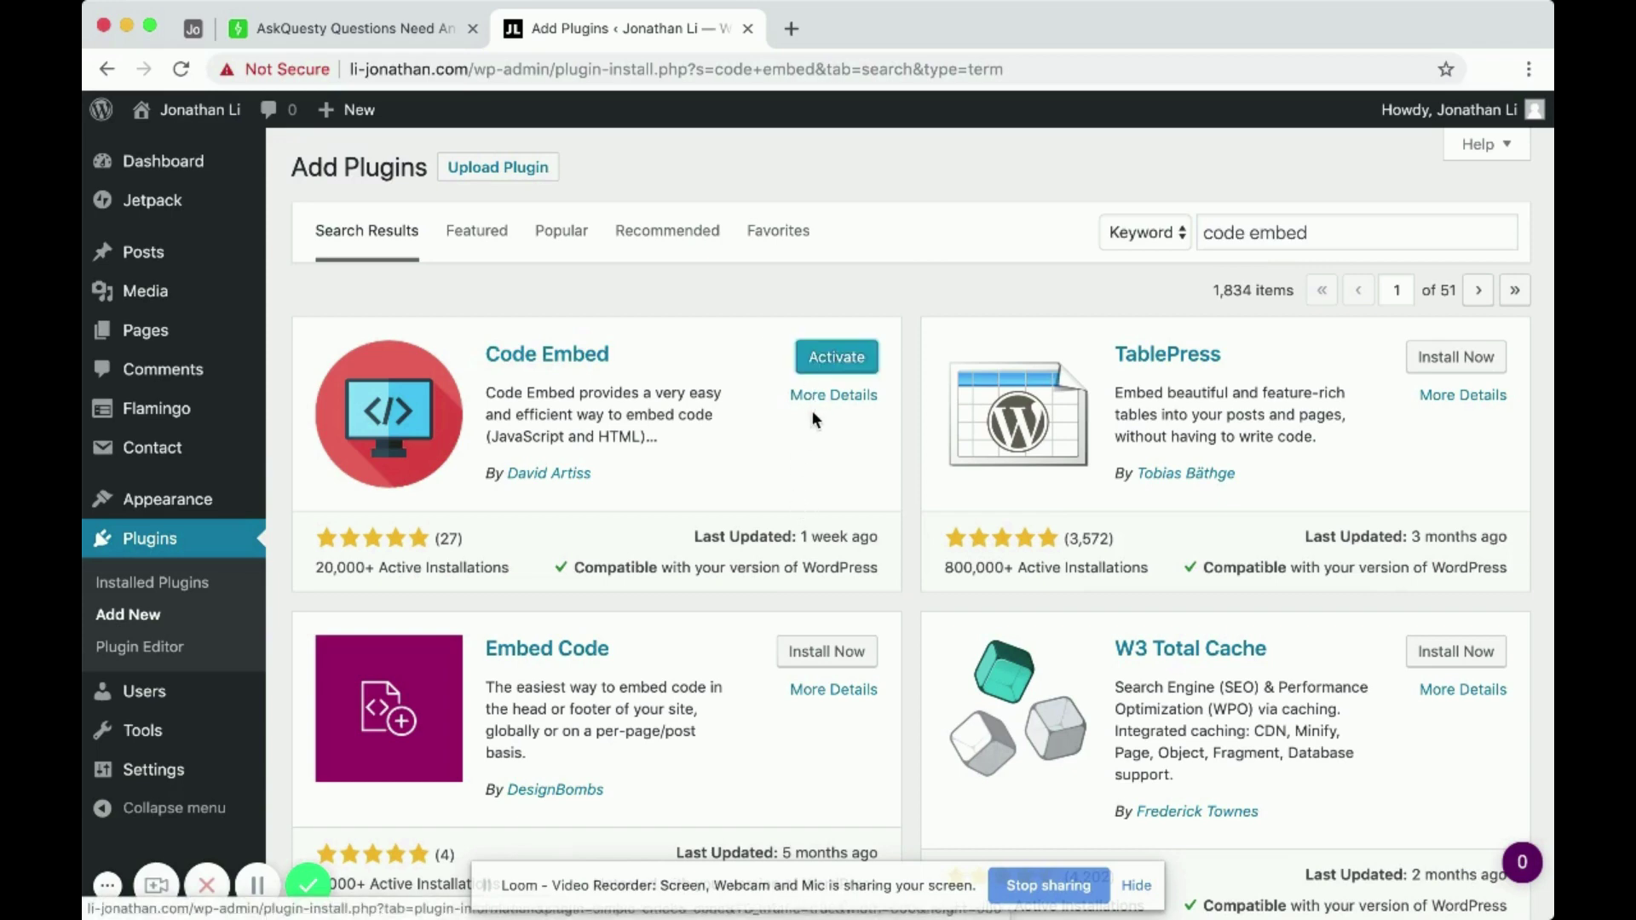
pyautogui.click(839, 356)
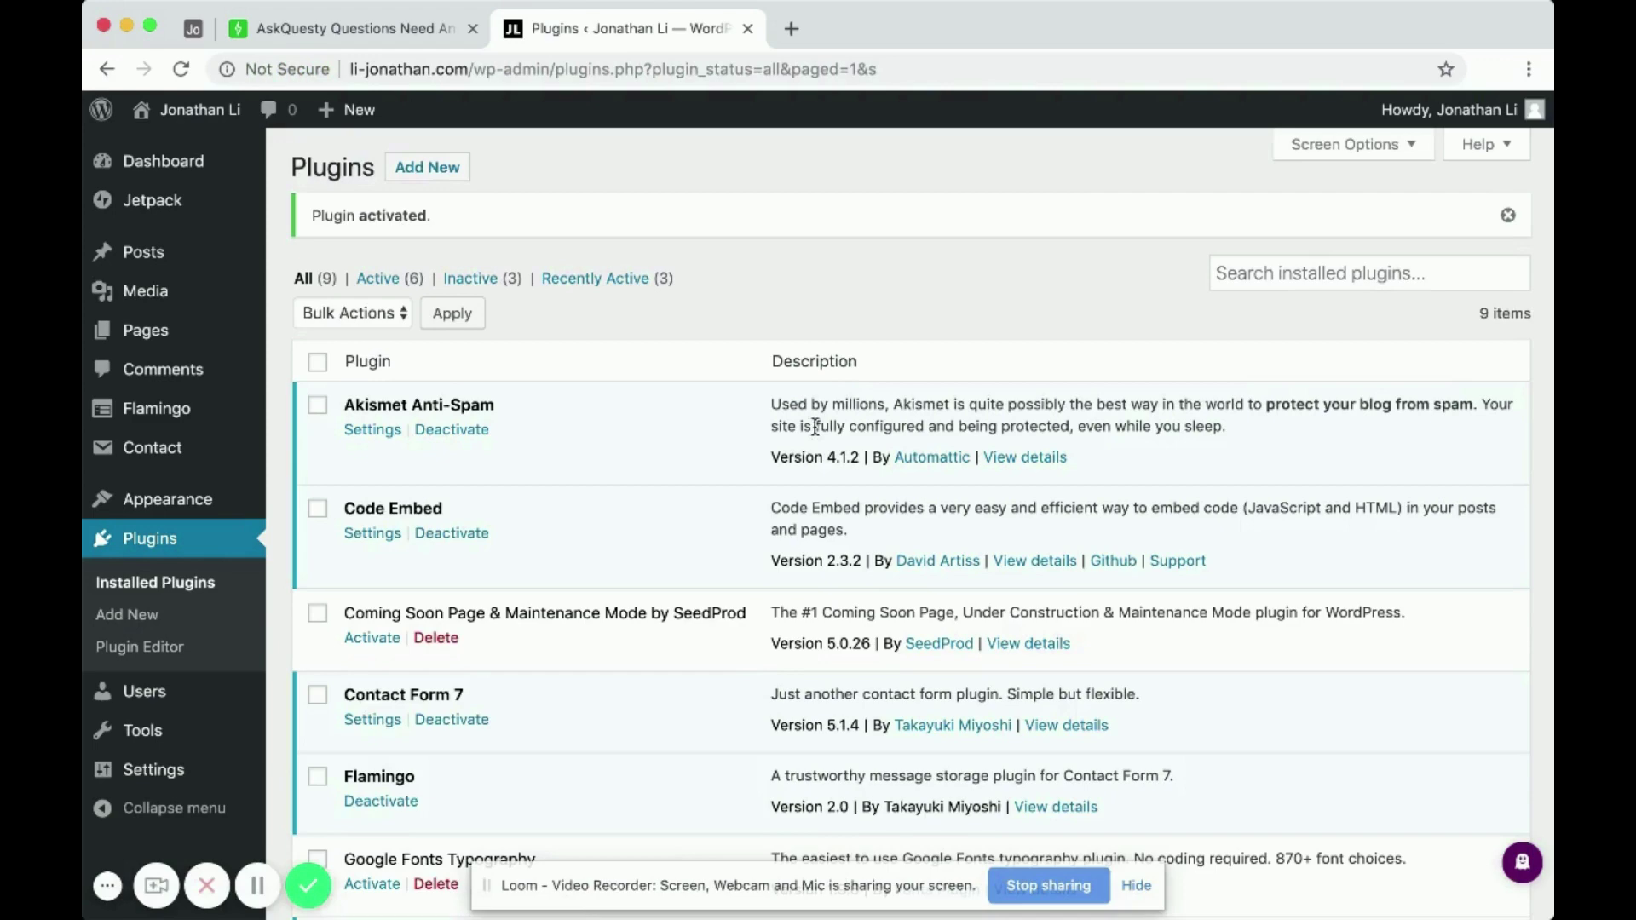
pyautogui.scroll(-3, 743, 645)
pyautogui.scroll(-2, 744, 645)
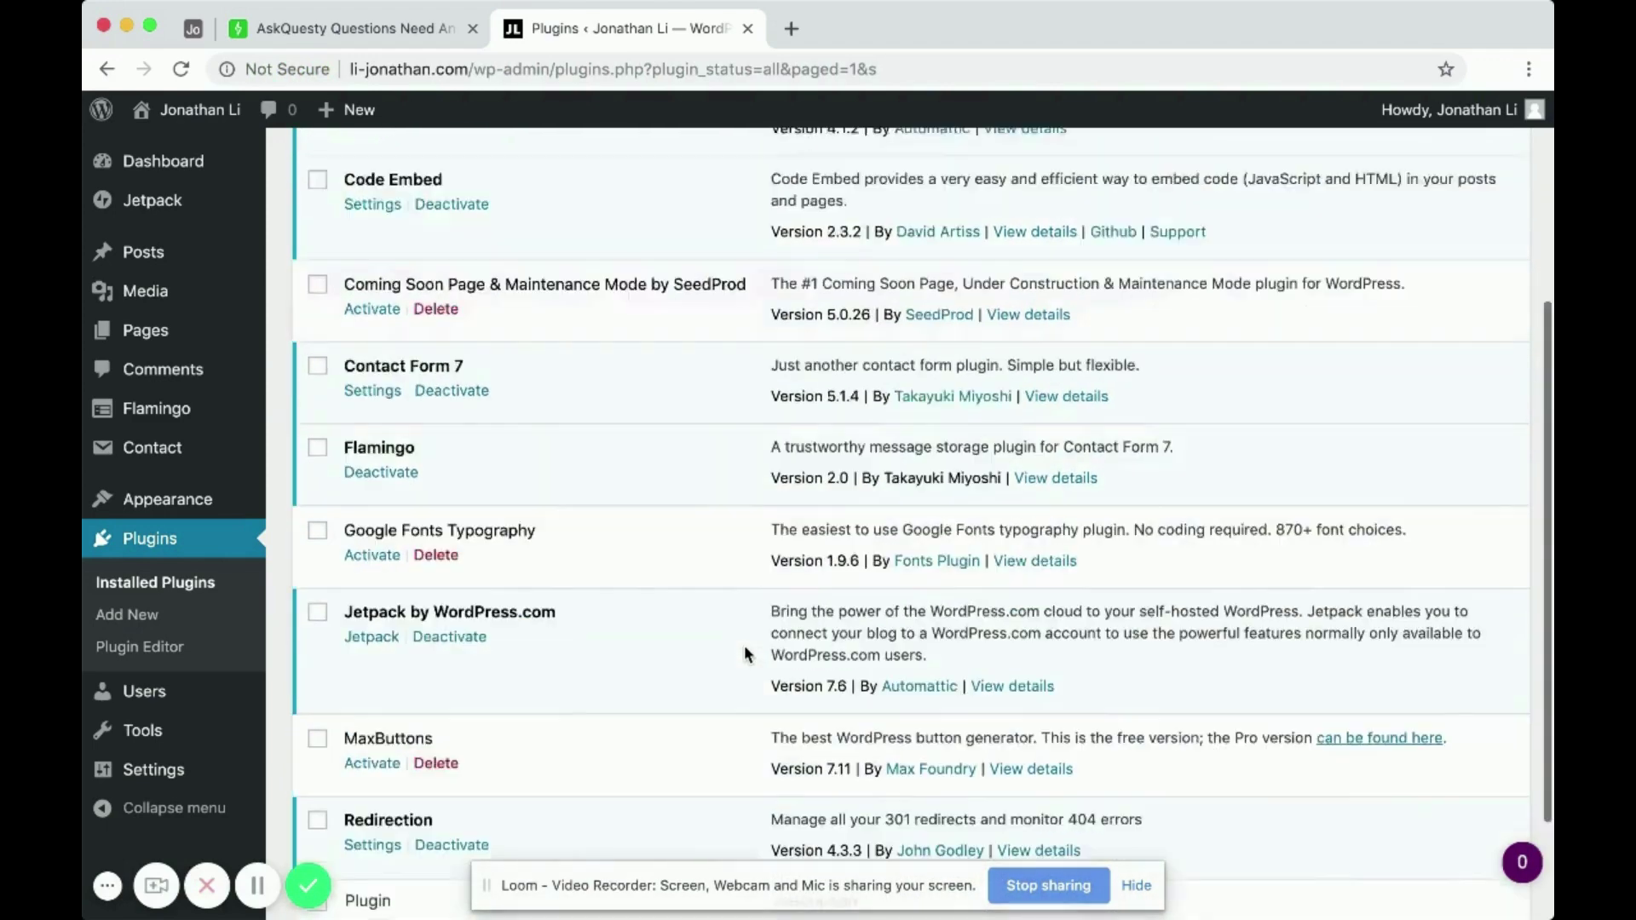
pyautogui.scroll(3, 746, 654)
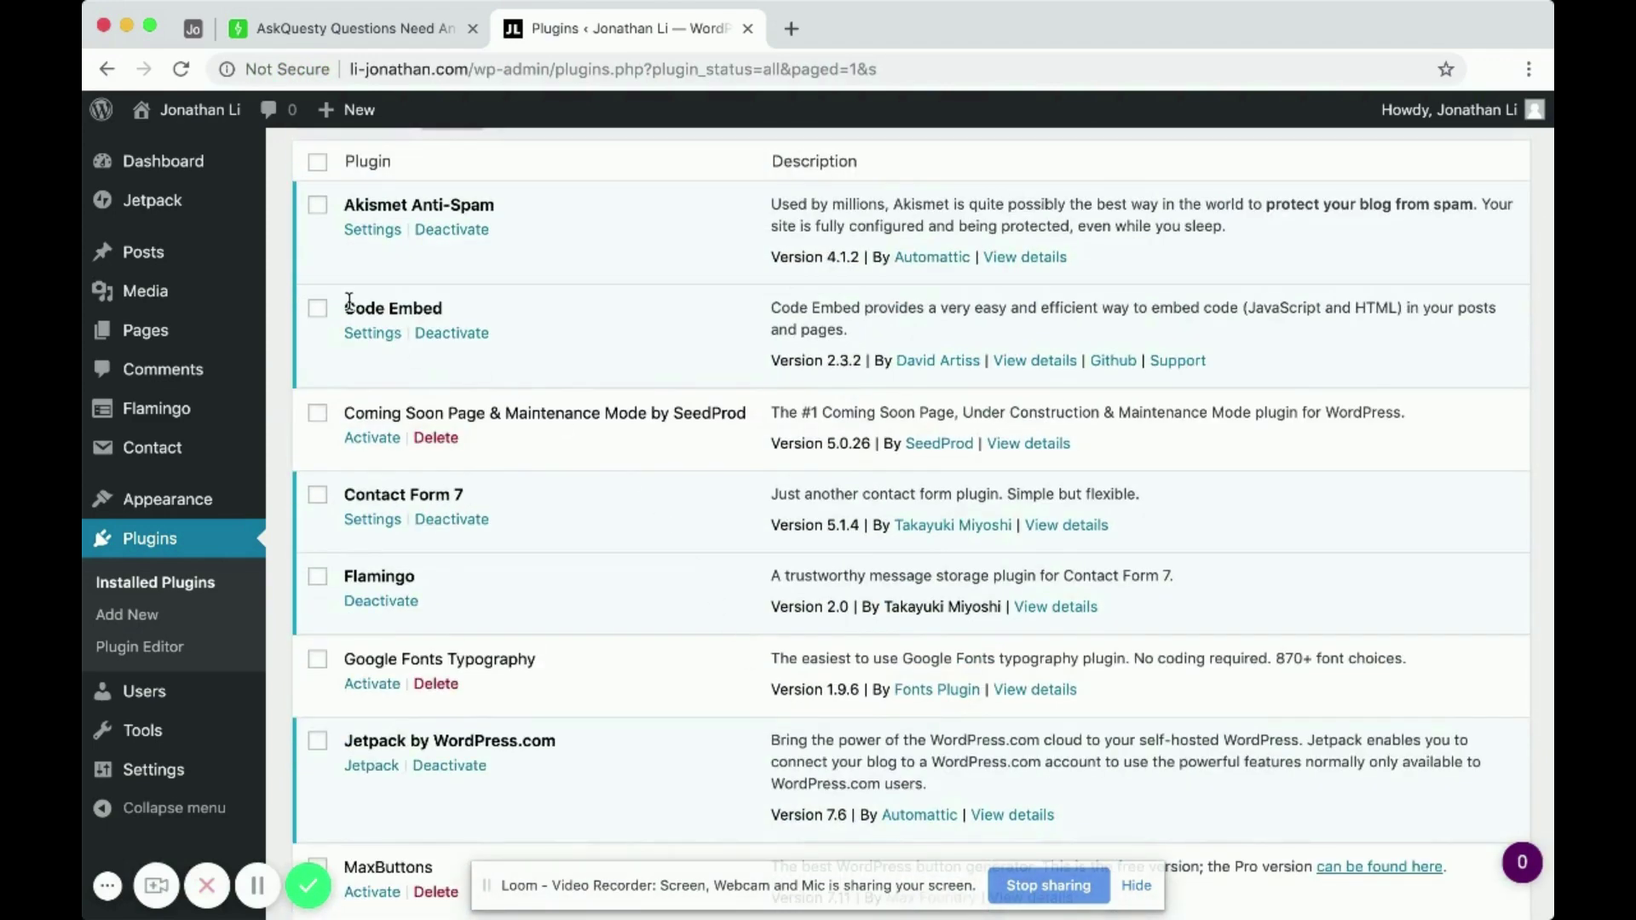
pyautogui.moveTo(345, 308); pyautogui.dragTo(449, 306)
pyautogui.scroll(3, 449, 303)
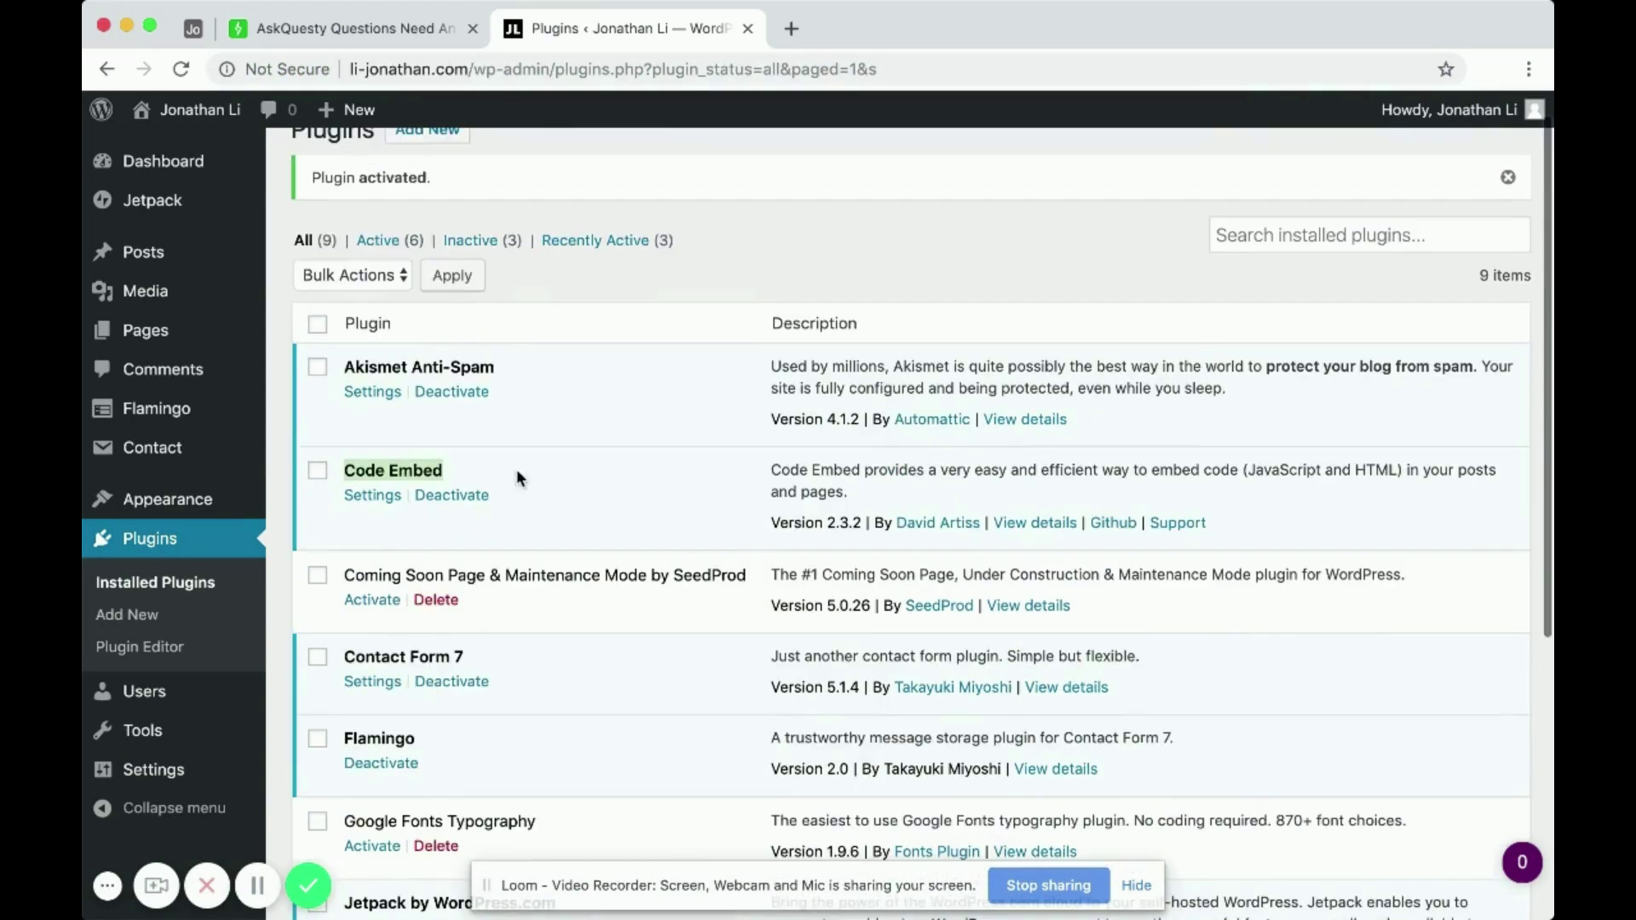
# Step: Open the Code Embed settings and highlight its How To Embed instructions
pyautogui.click(371, 495)
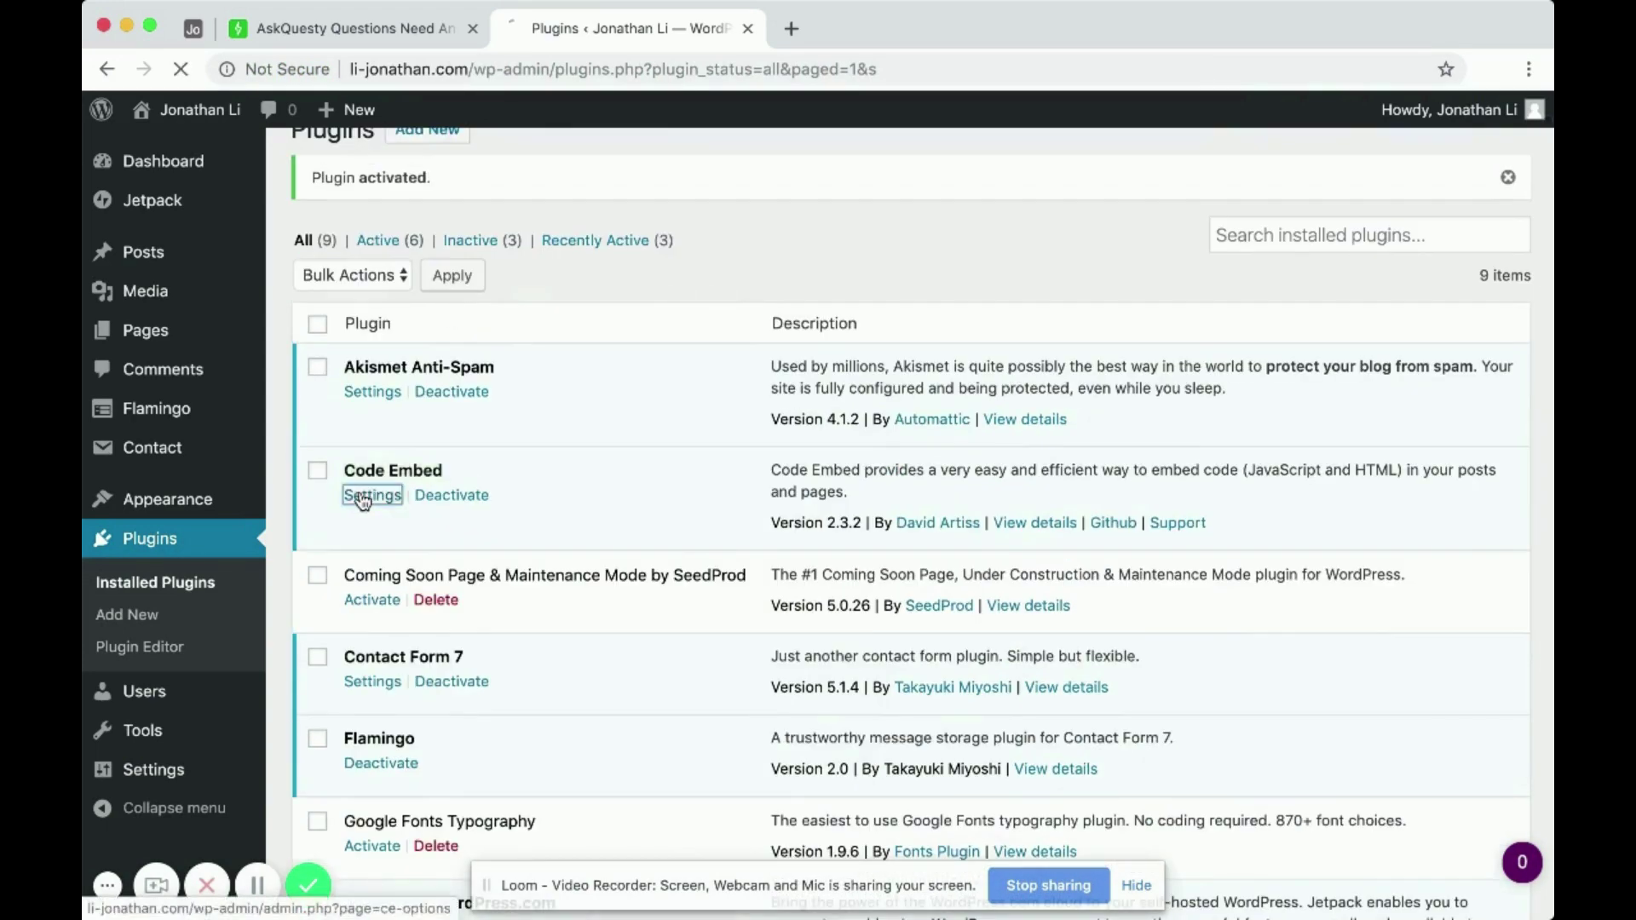
pyautogui.scroll(-5, 597, 464)
pyautogui.scroll(3, 597, 465)
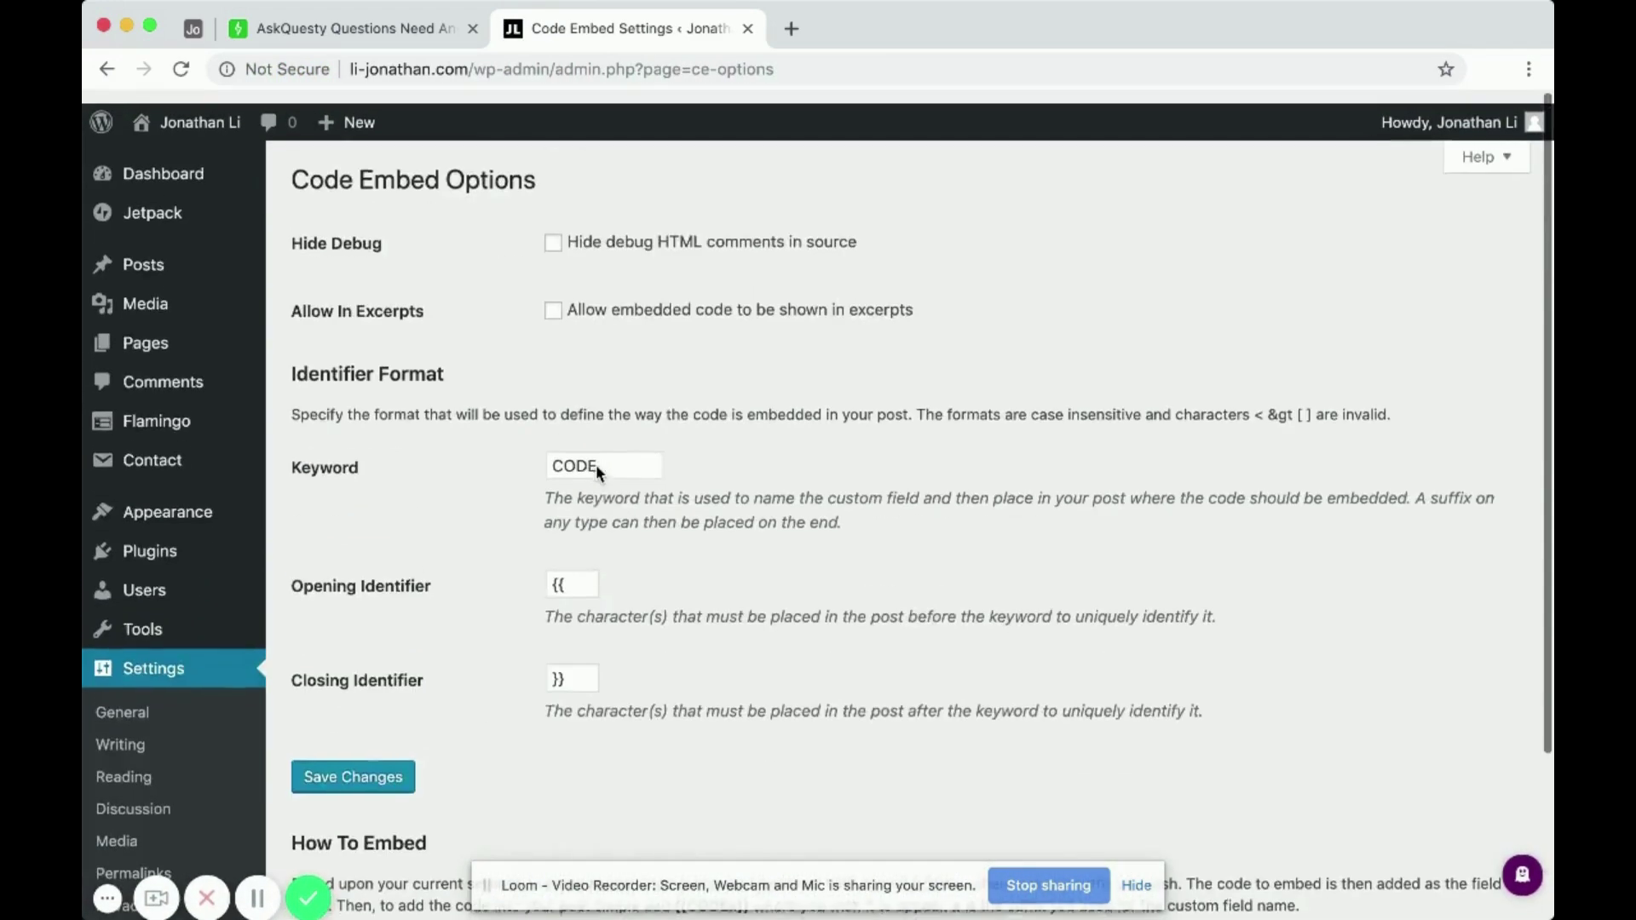
pyautogui.scroll(-3, 597, 465)
pyautogui.scroll(1, 596, 471)
pyautogui.moveTo(786, 820); pyautogui.dragTo(292, 665)
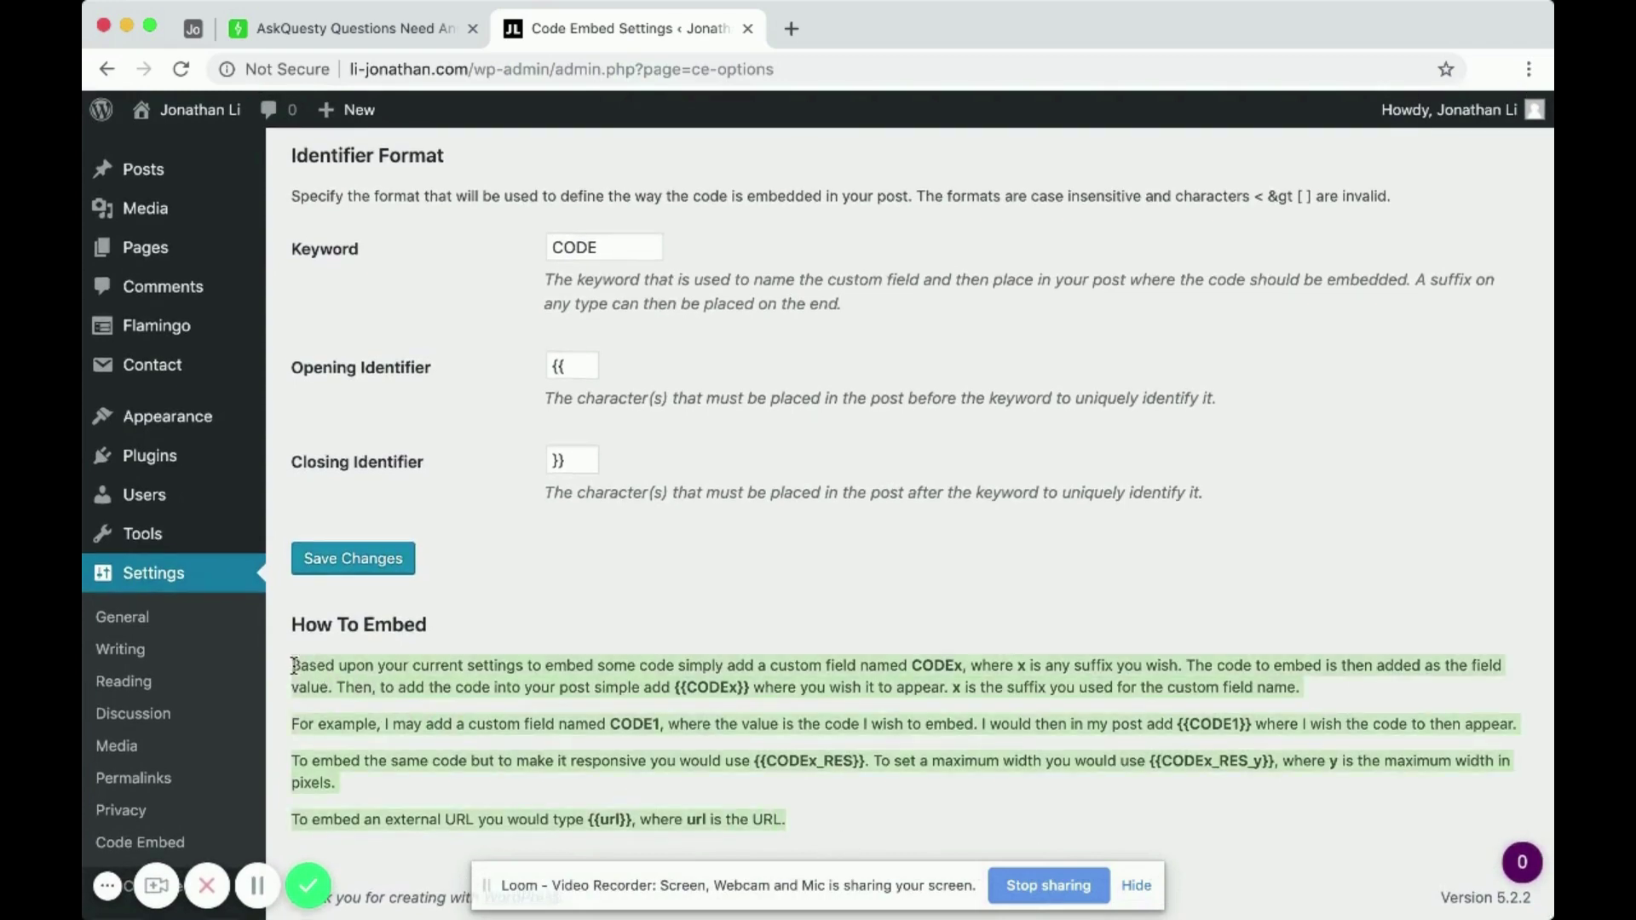
pyautogui.scroll(5, 592, 656)
pyautogui.click(805, 647)
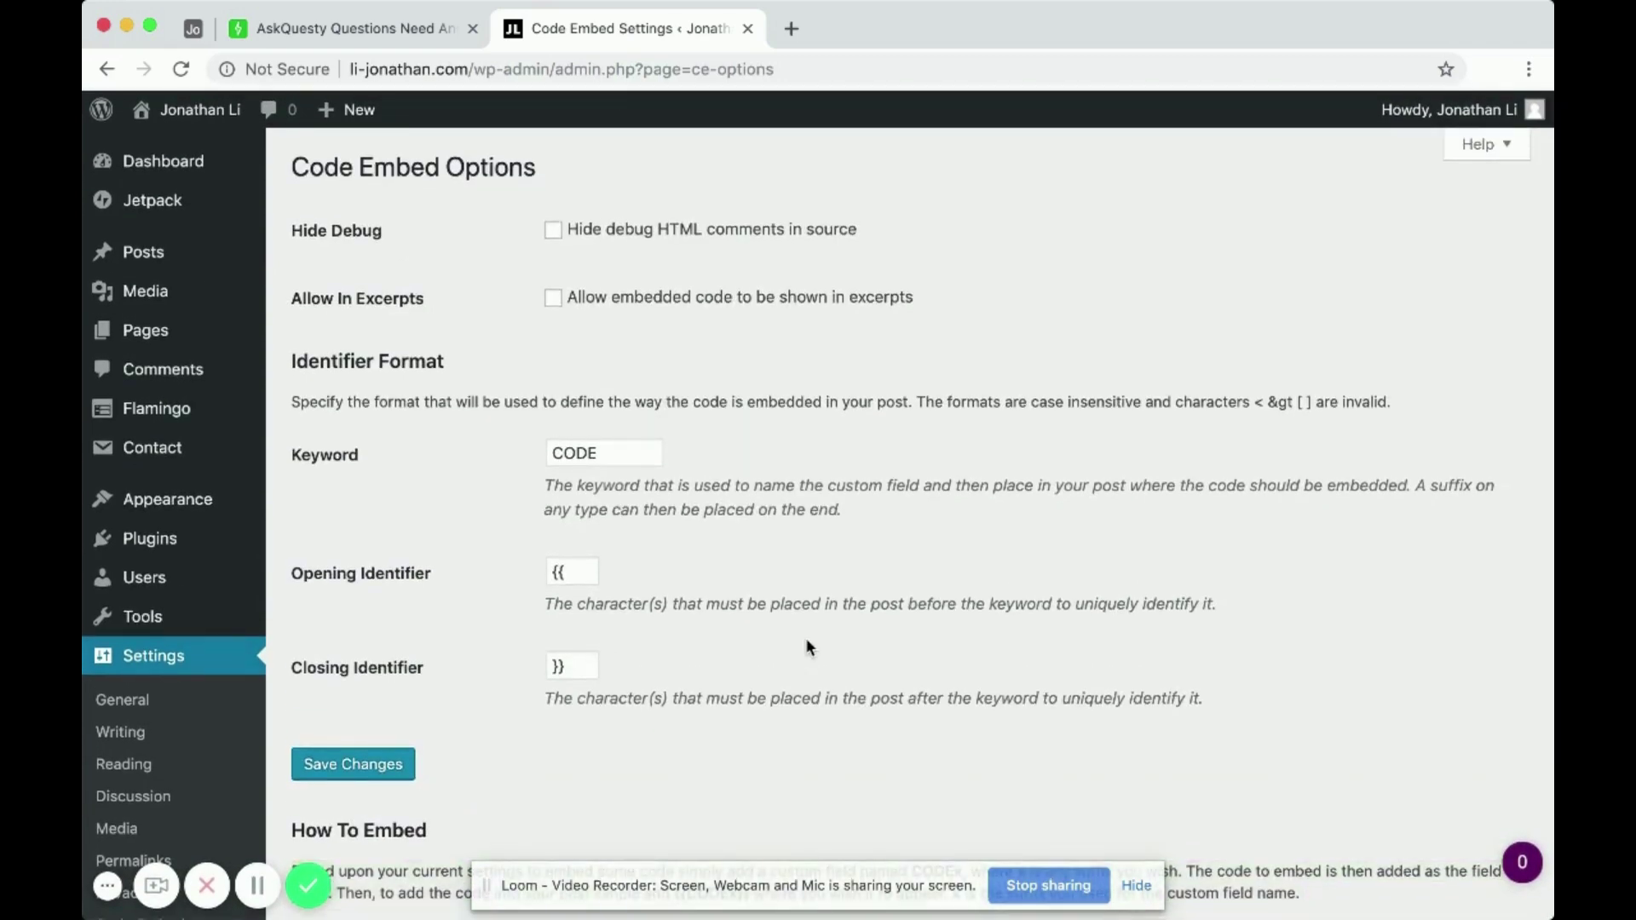
# Step: Open New Offer from Pages and uncheck Custom Fields in the editor Options
pyautogui.click(145, 329)
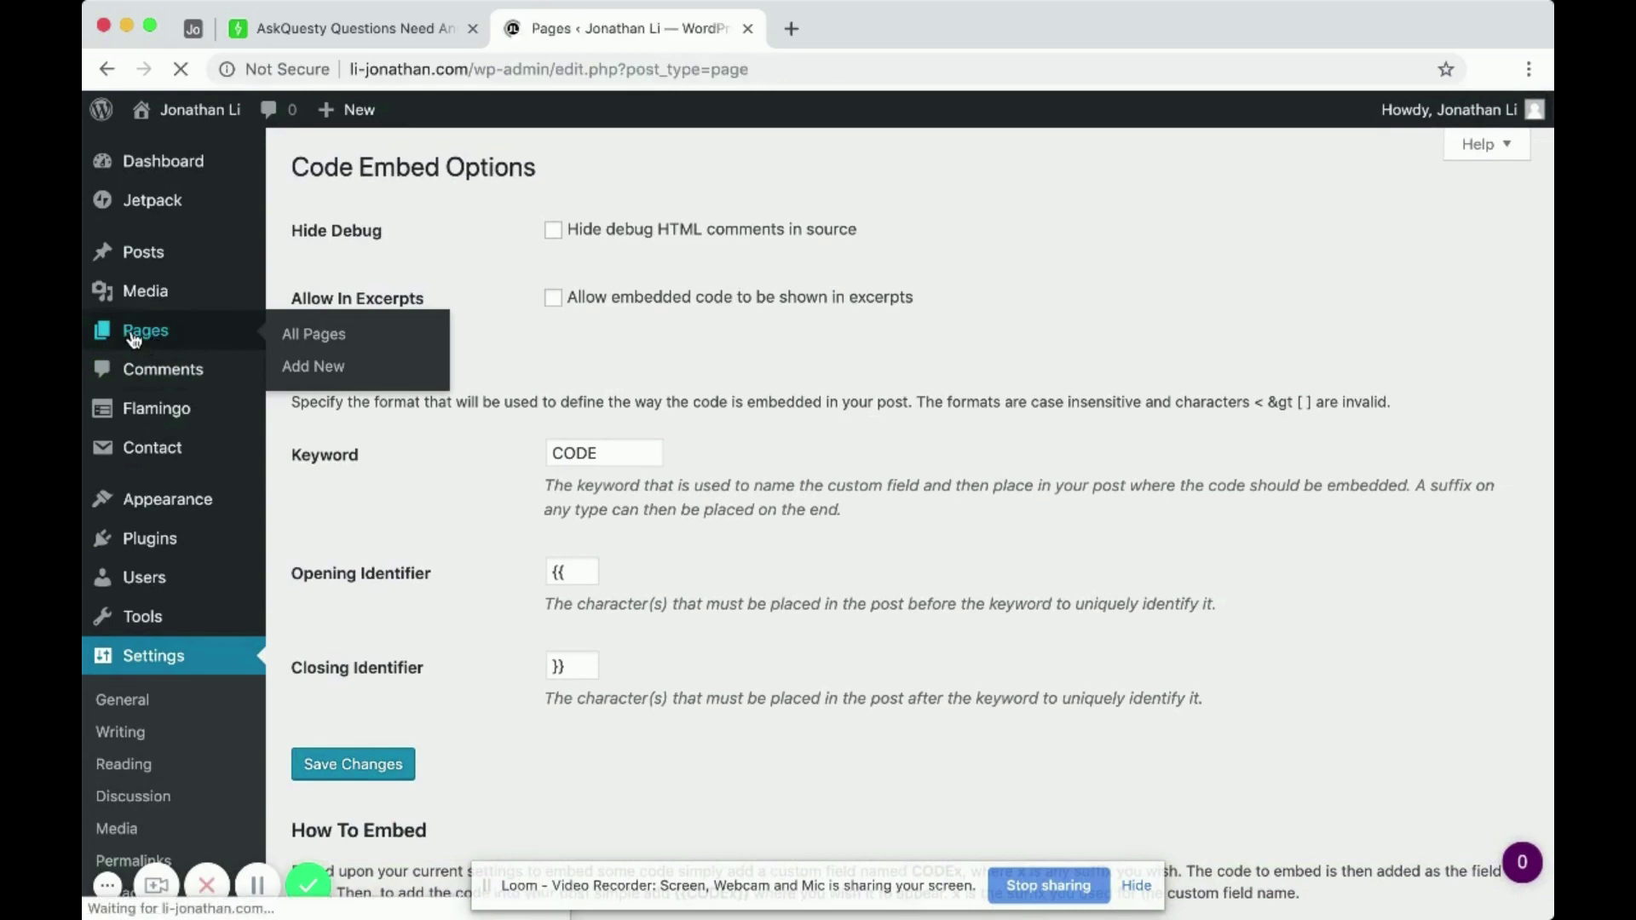
pyautogui.scroll(-3, 513, 525)
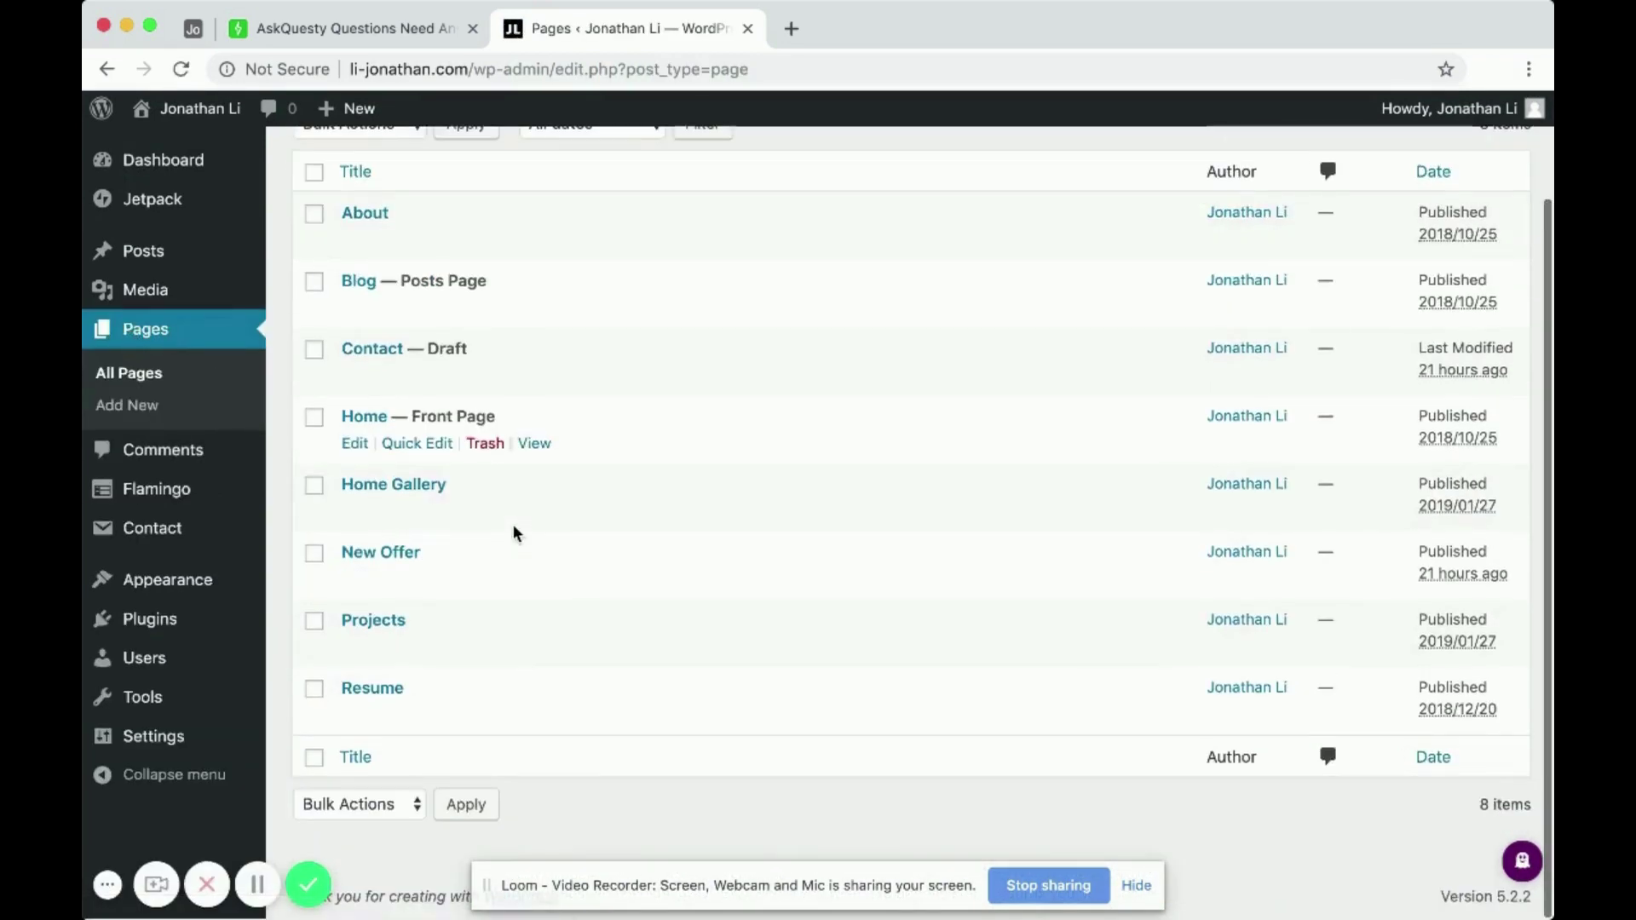
pyautogui.click(375, 555)
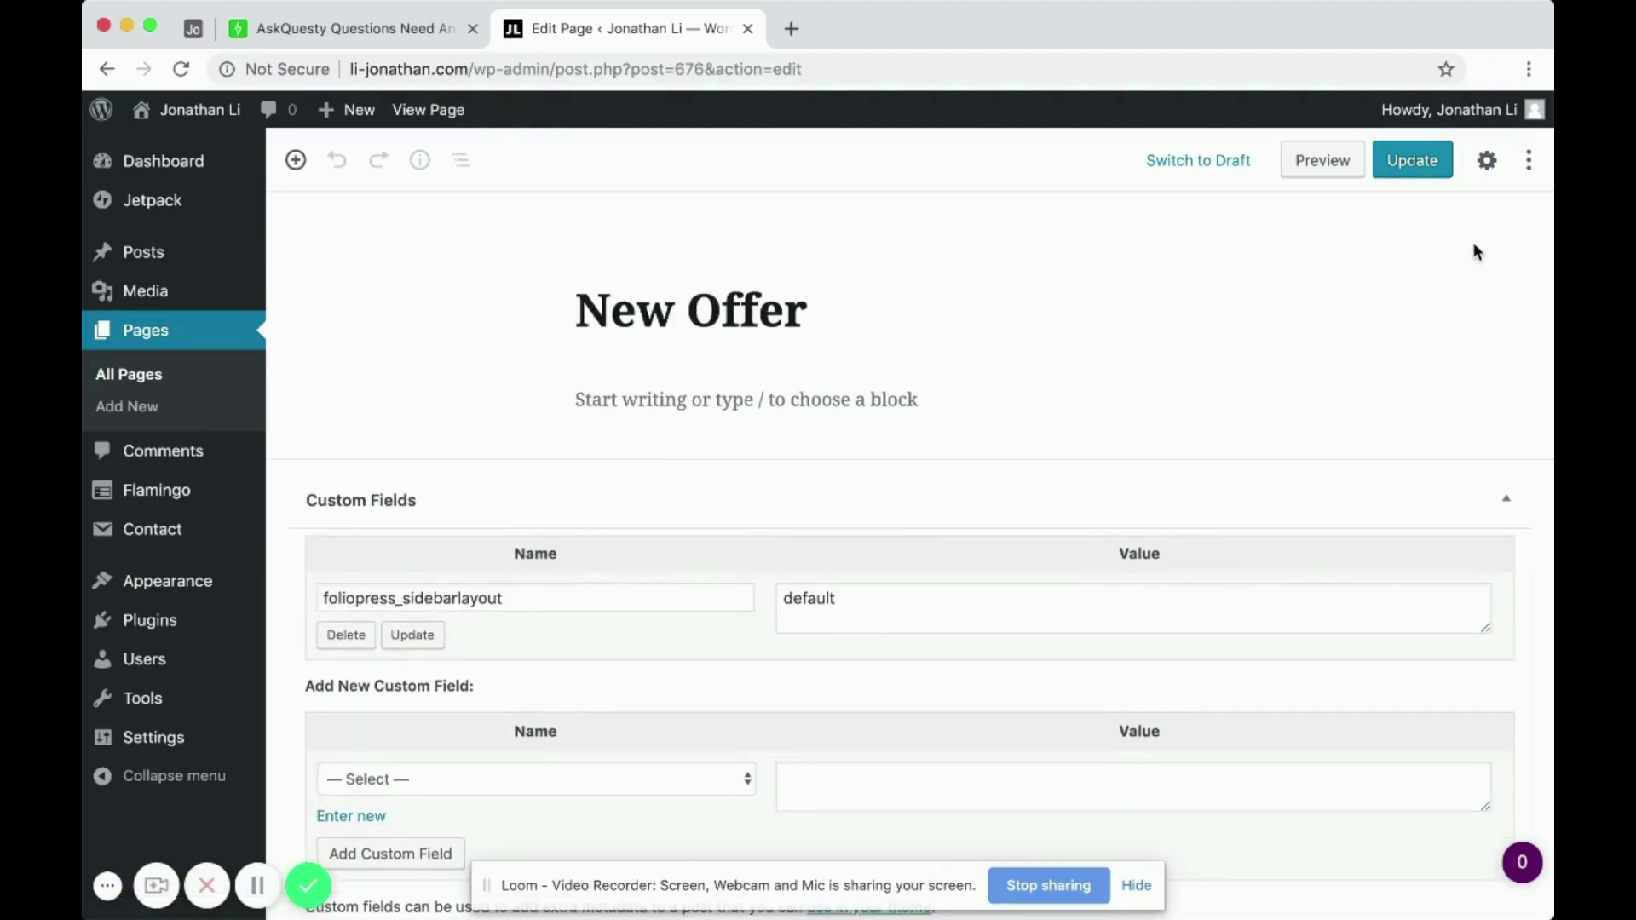
pyautogui.scroll(-3, 1464, 366)
pyautogui.scroll(3, 1464, 366)
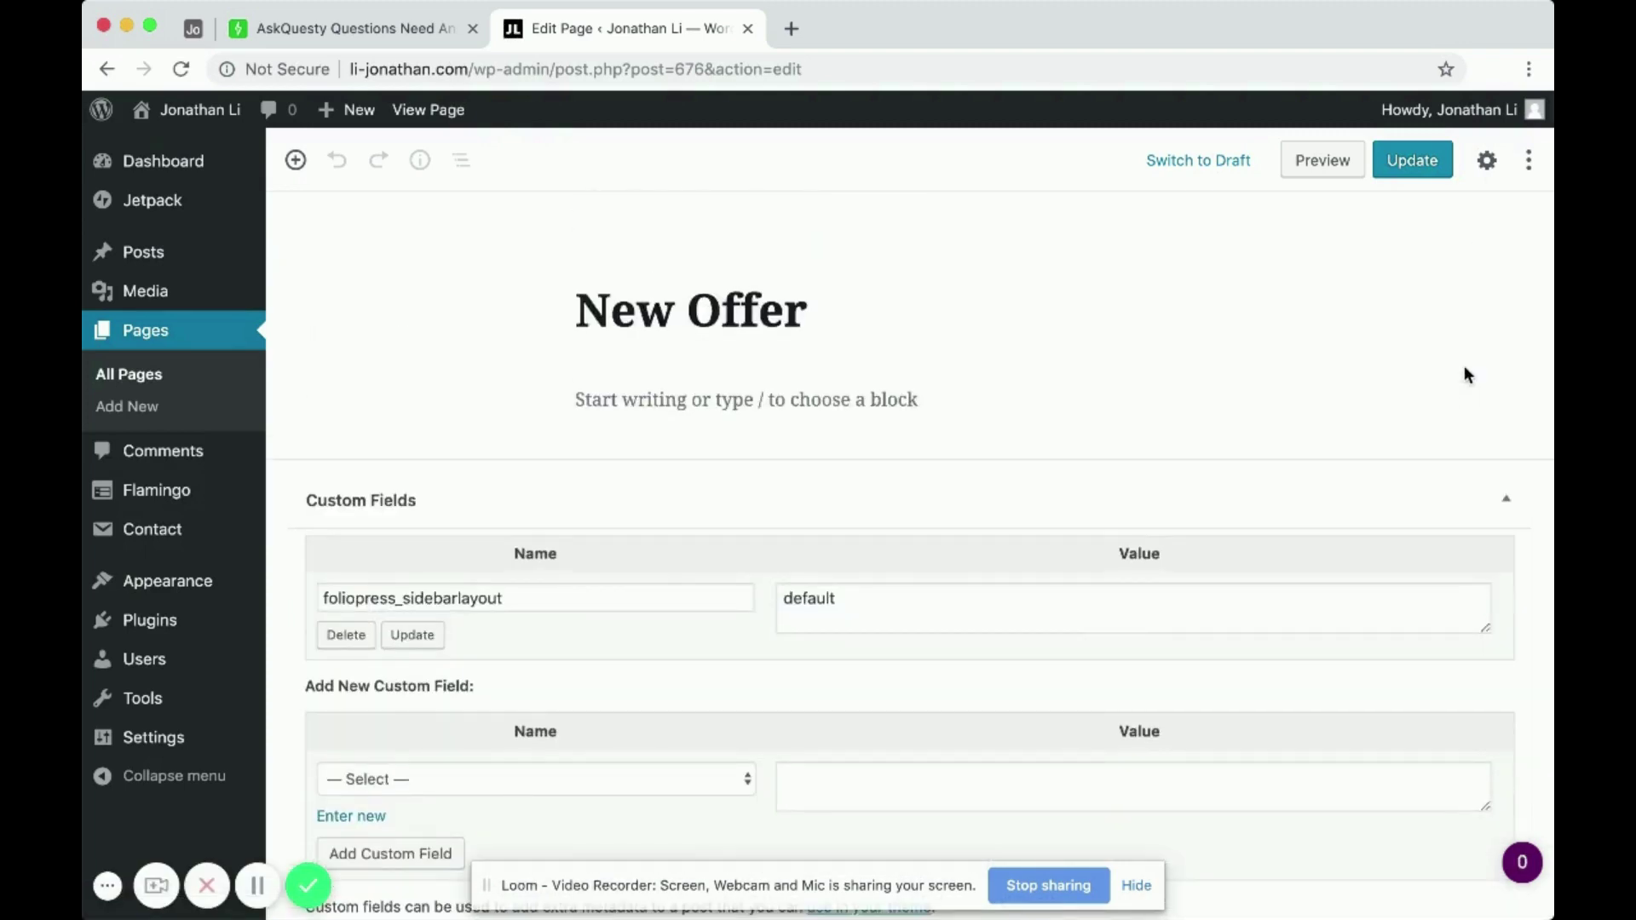
pyautogui.click(1530, 160)
pyautogui.click(1324, 780)
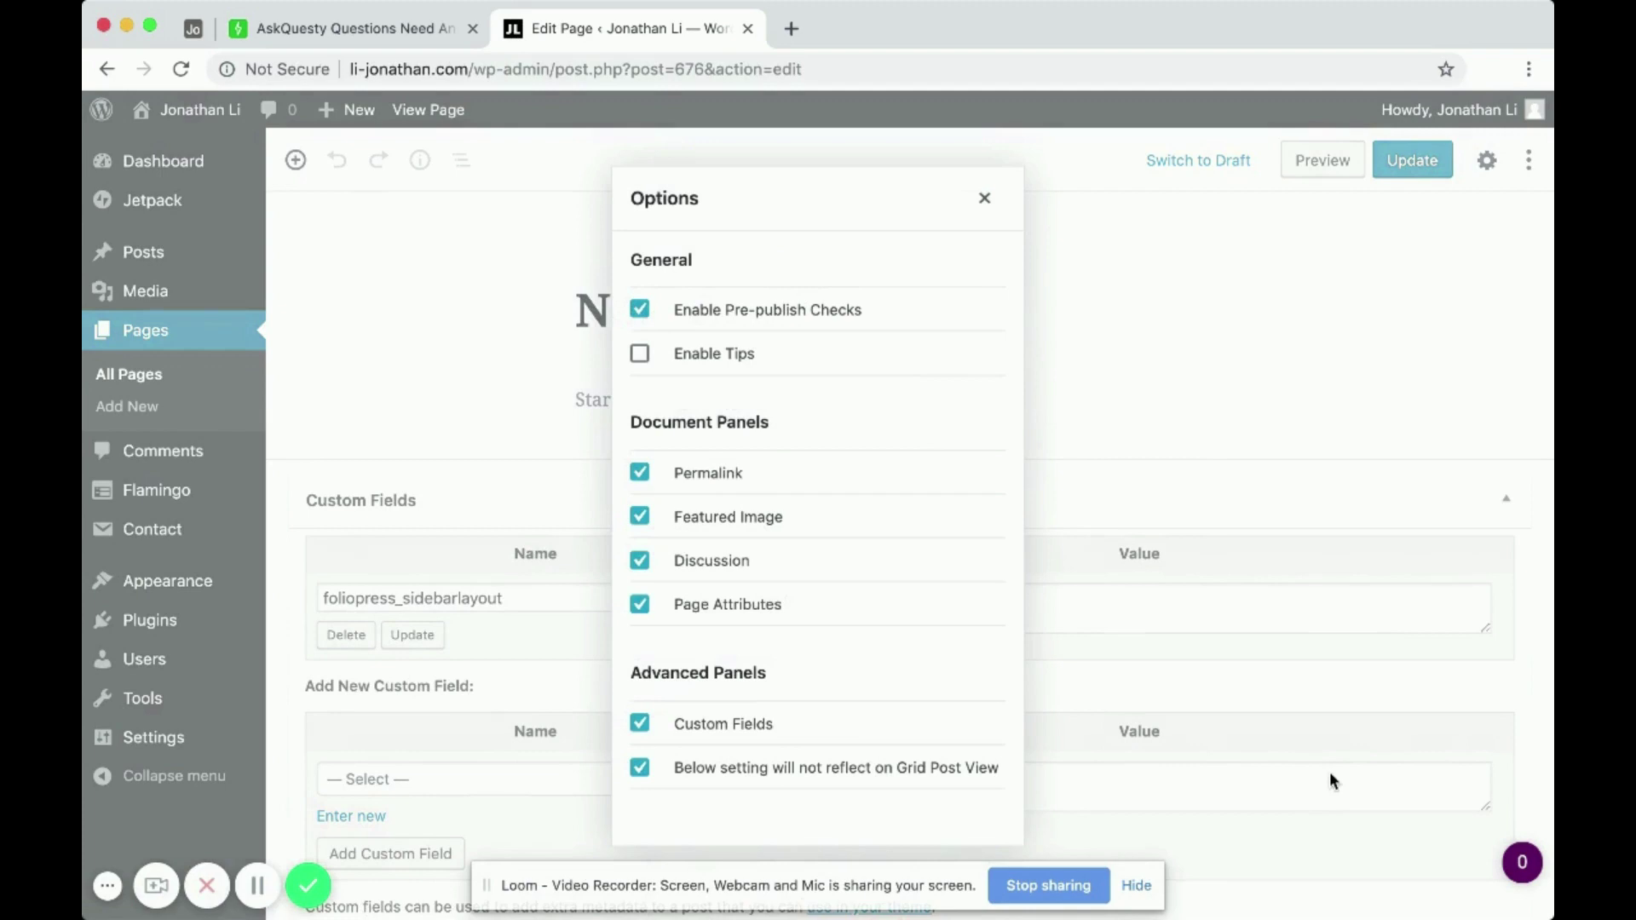
pyautogui.click(662, 729)
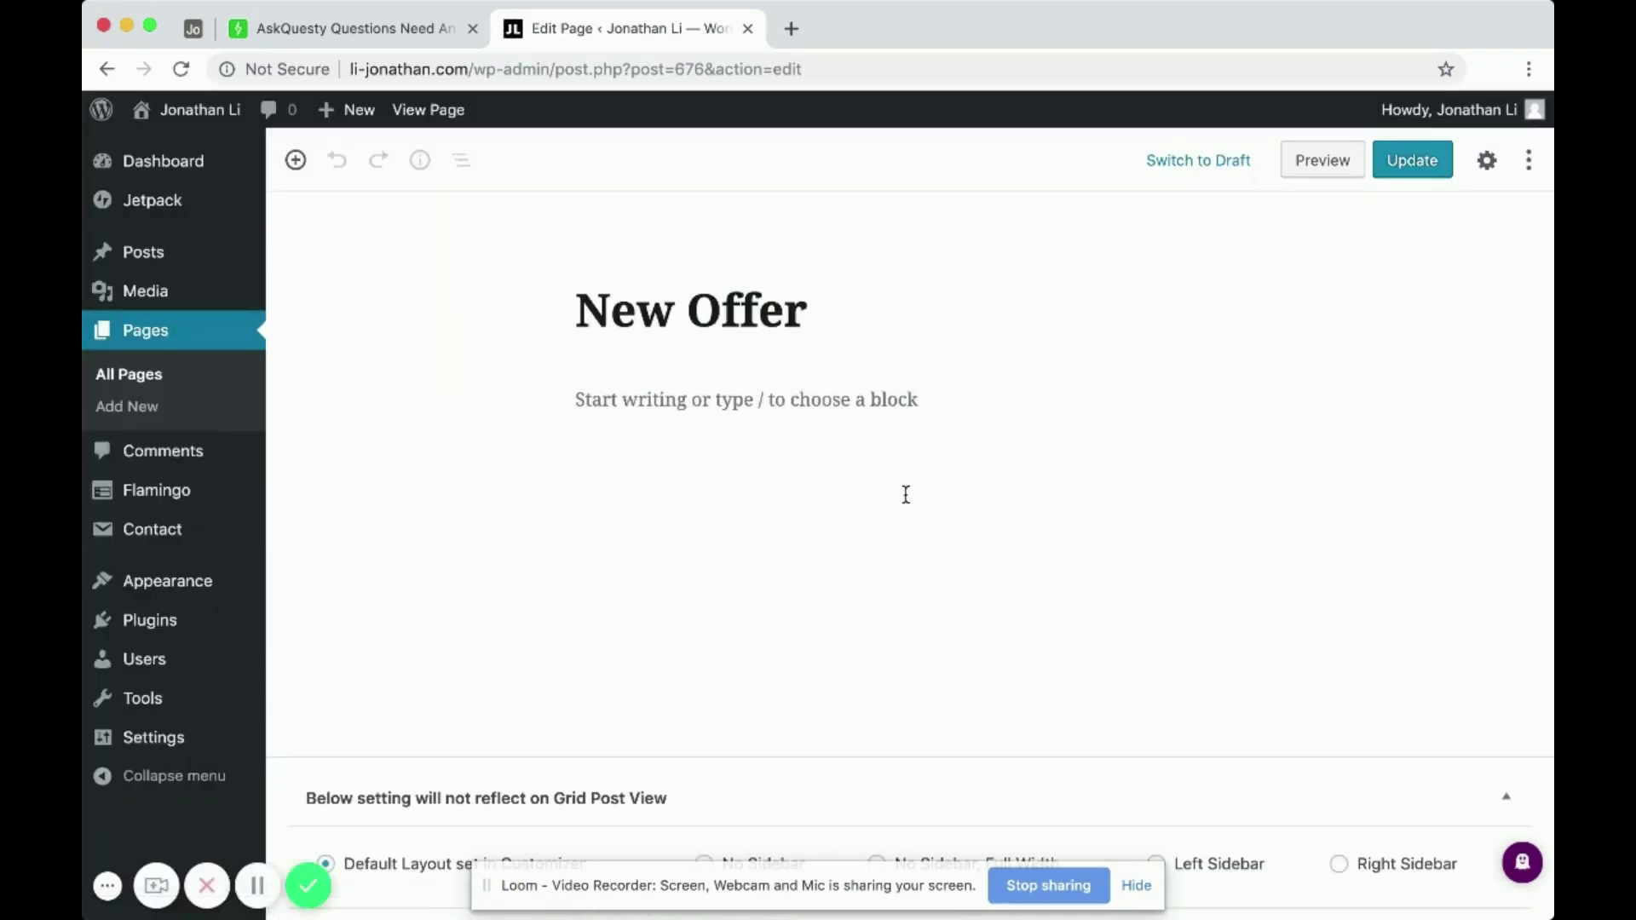
# Step: Tick Custom Fields under Advanced Panels in the editor Options, then reload the editor
pyautogui.click(650, 398)
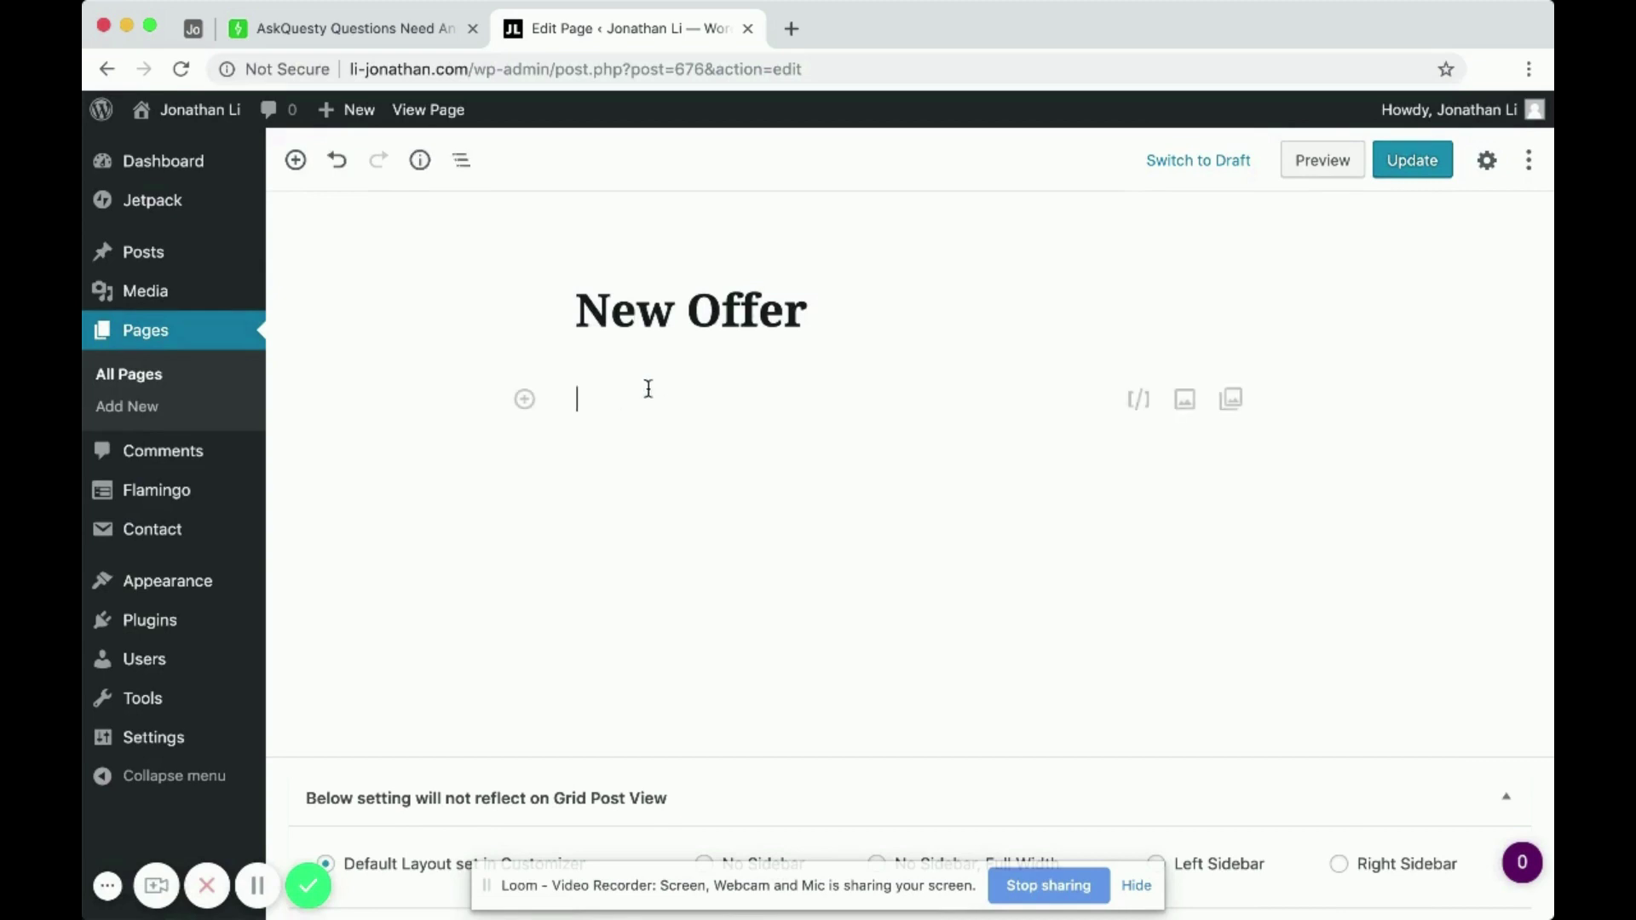
pyautogui.click(583, 314)
pyautogui.click(616, 400)
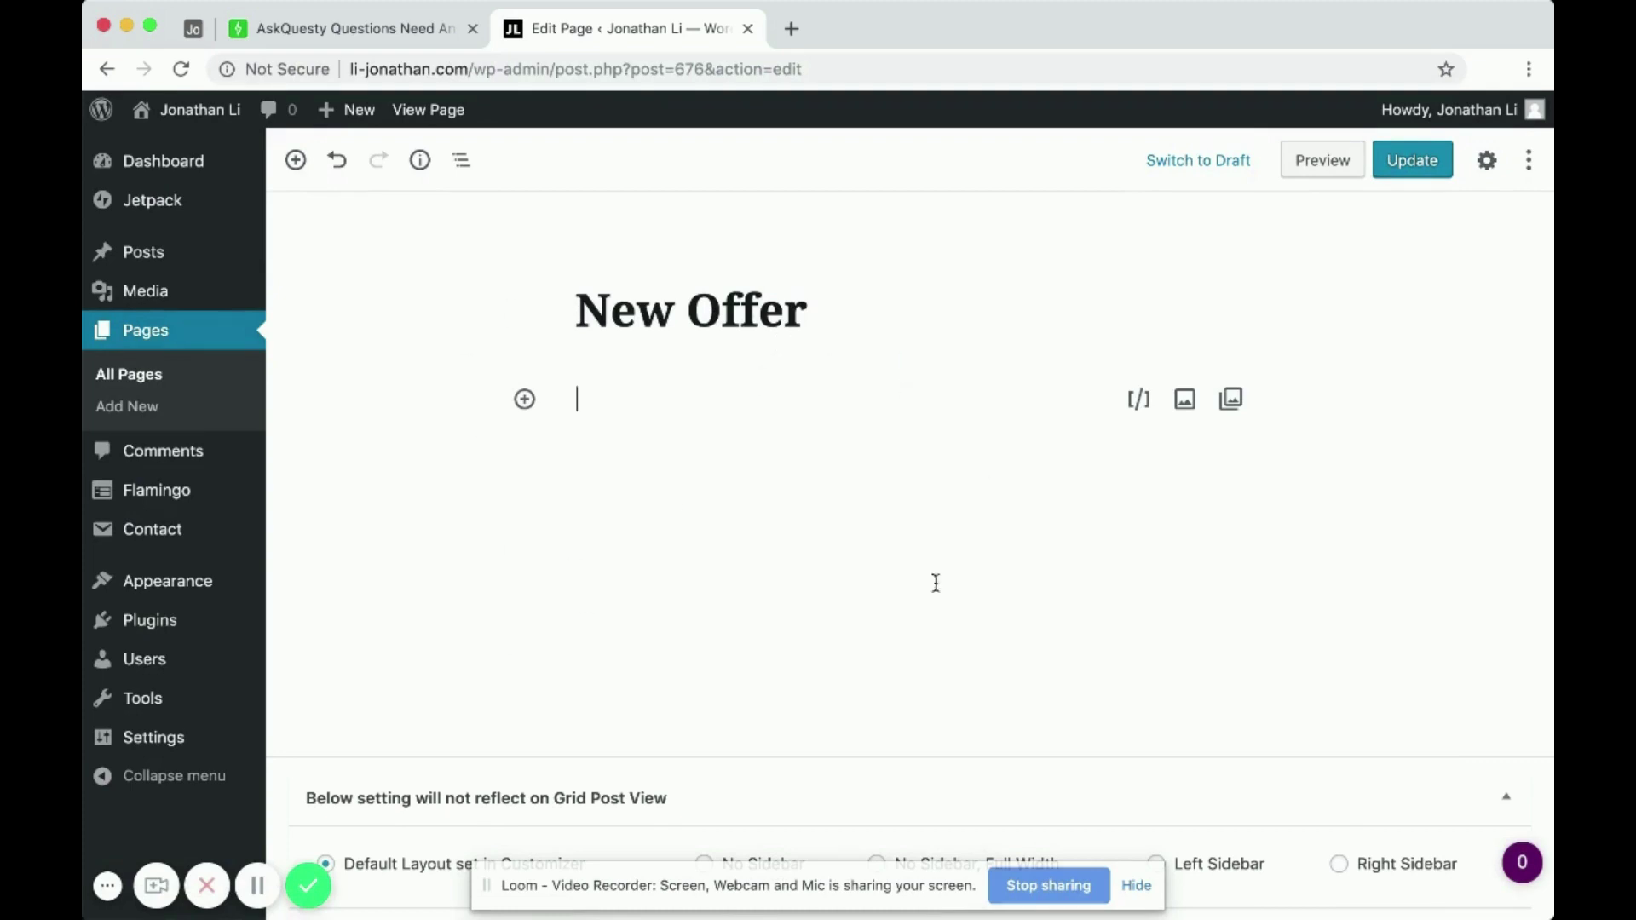
pyautogui.click(1525, 161)
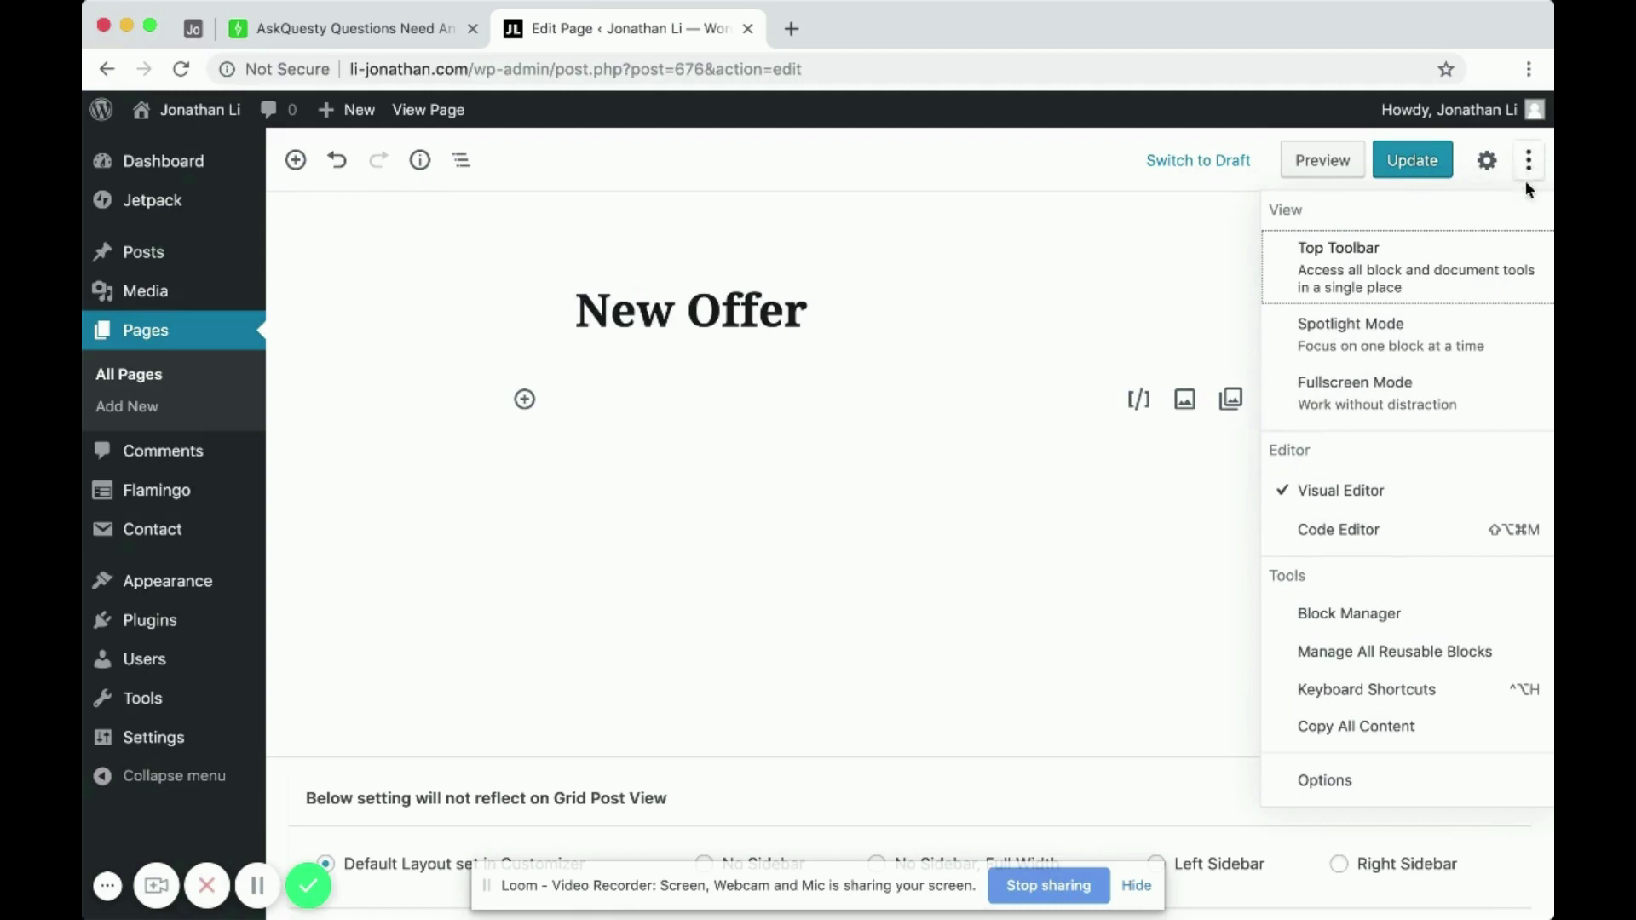
pyautogui.click(1347, 784)
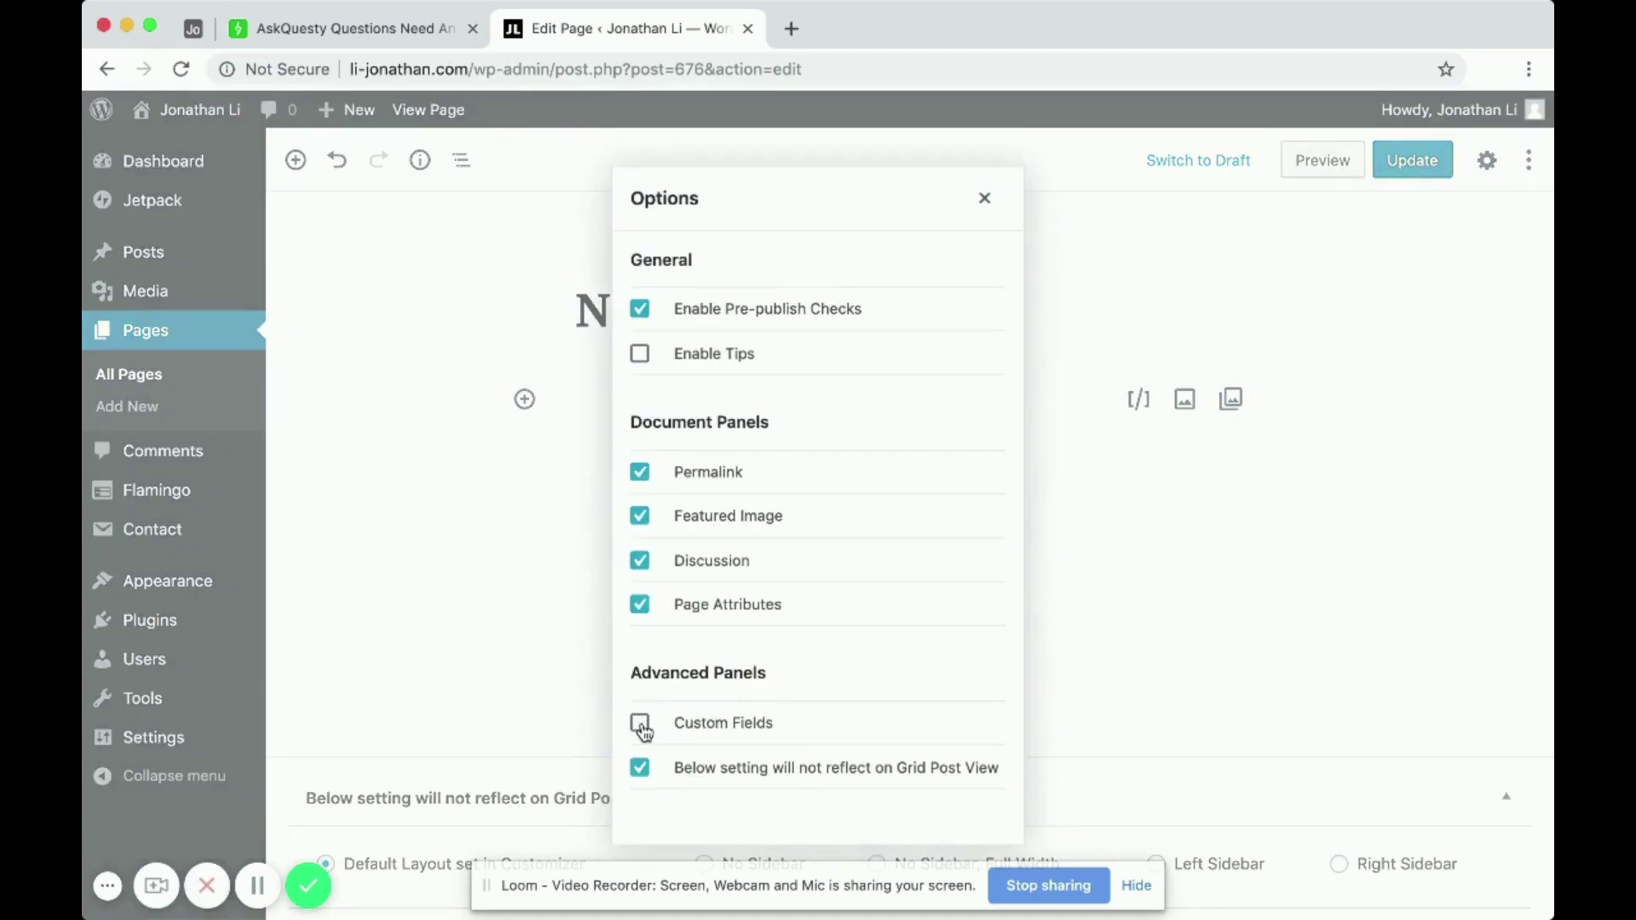
pyautogui.click(642, 726)
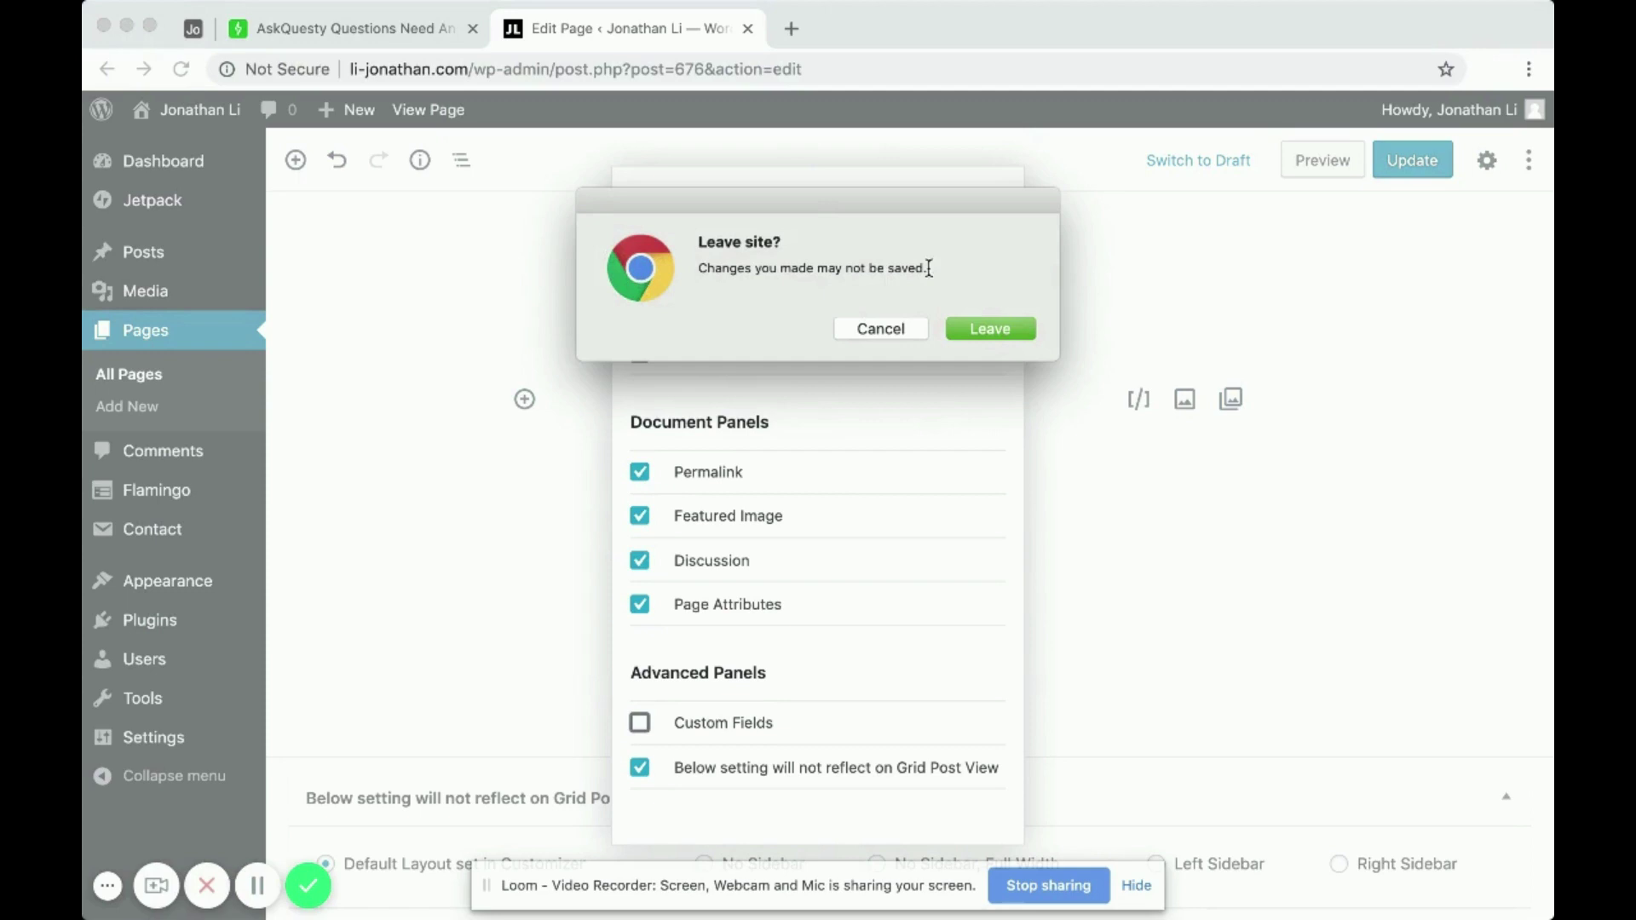
pyautogui.click(982, 332)
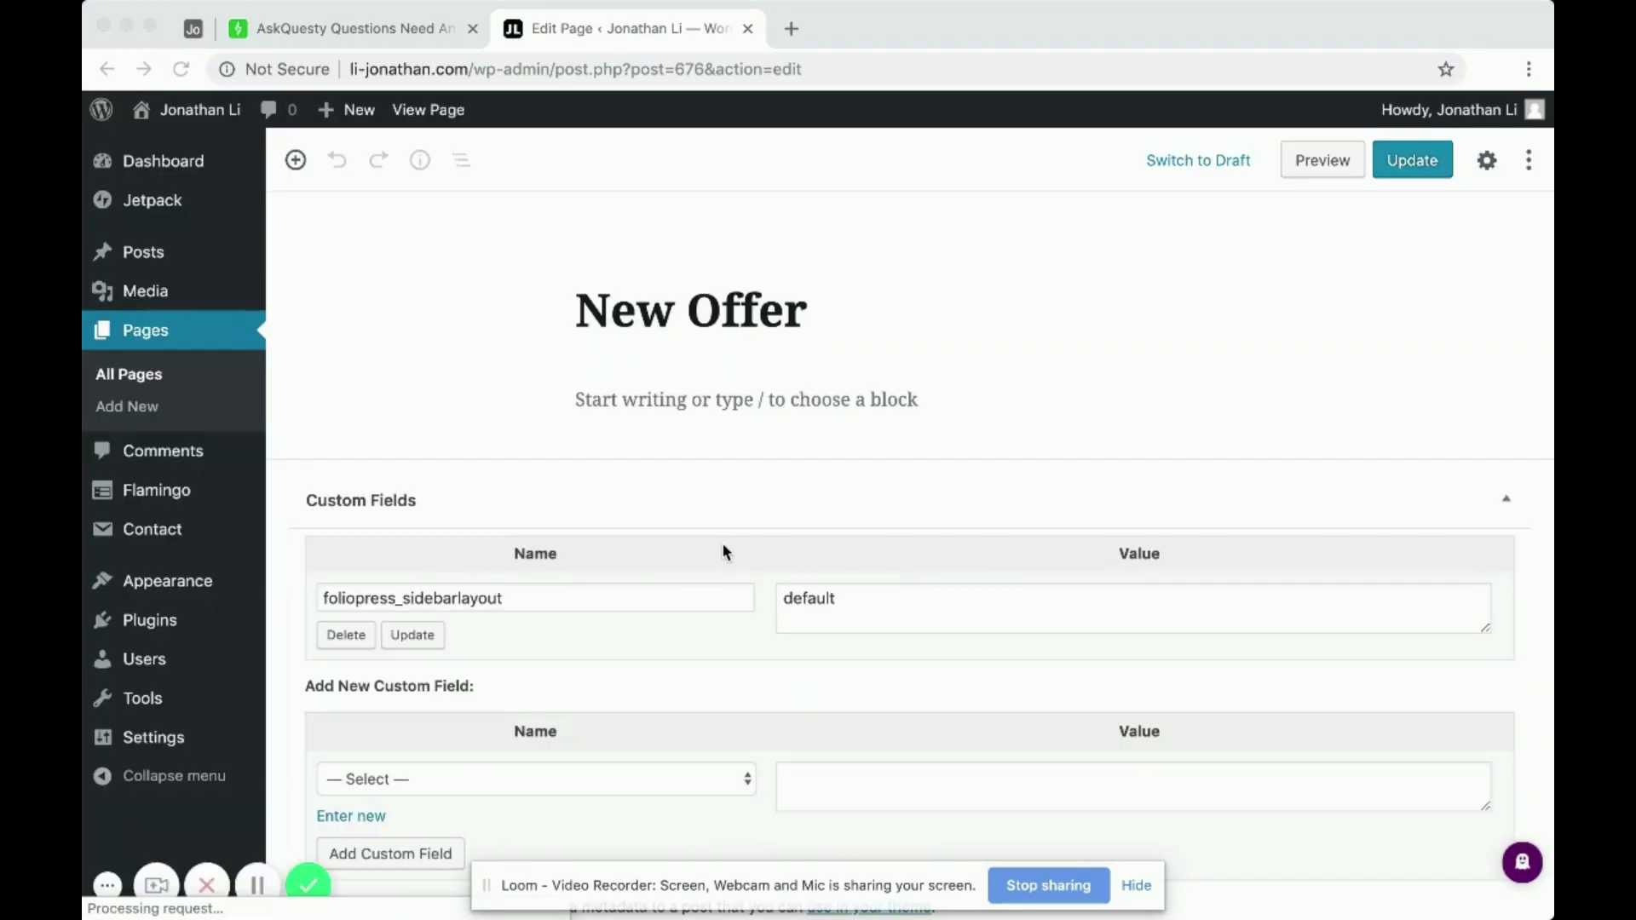
pyautogui.scroll(-4, 713, 459)
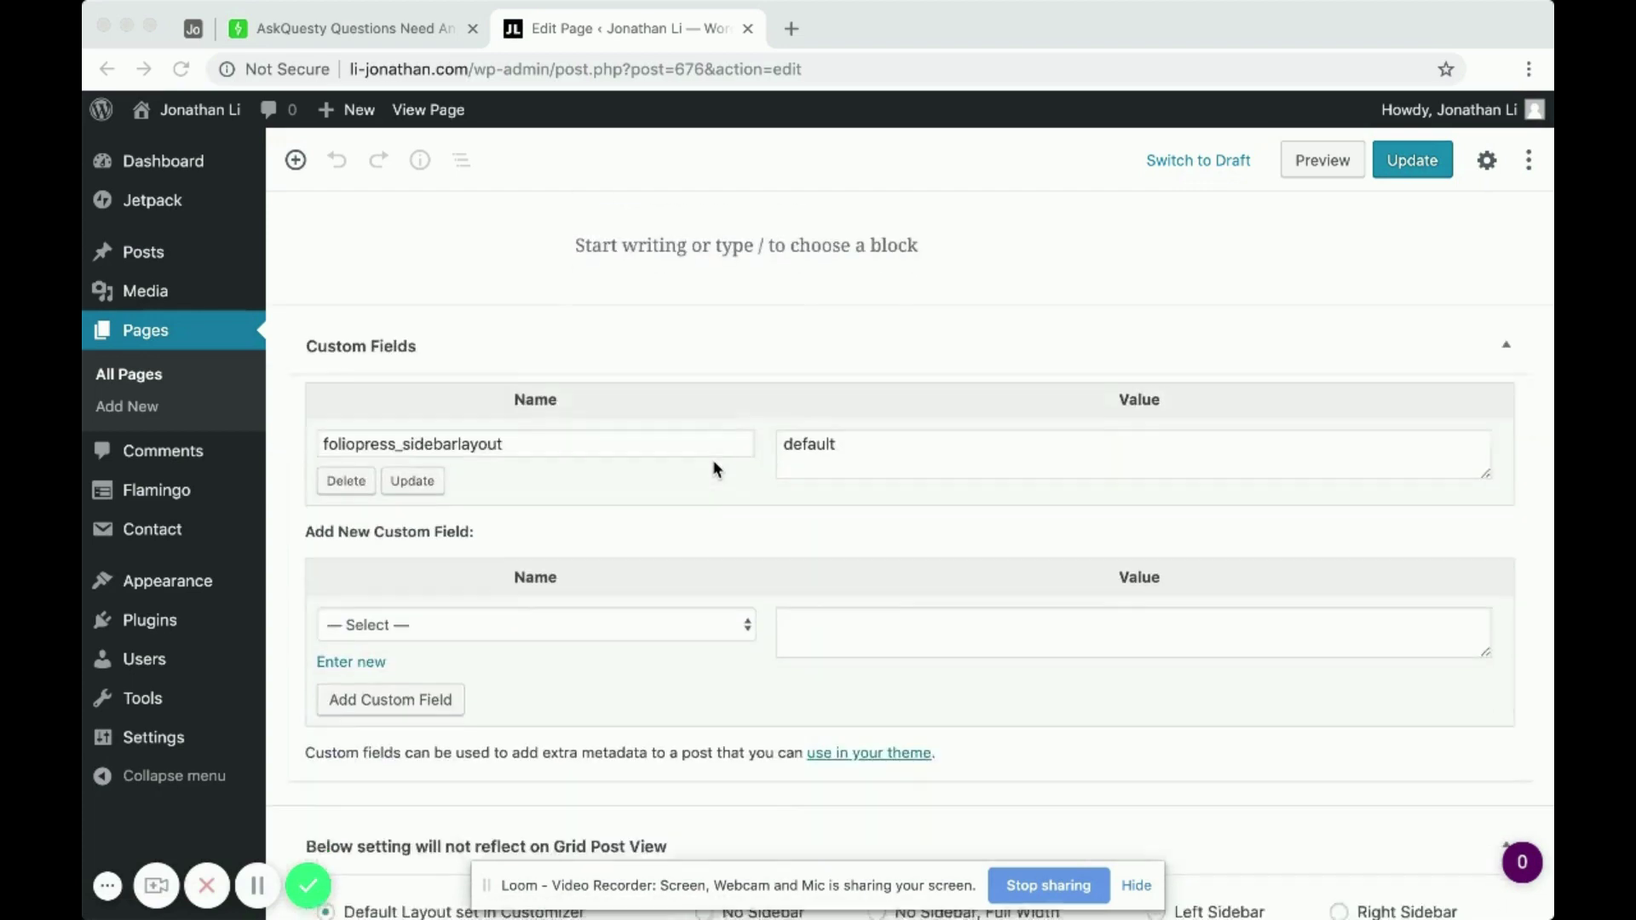
pyautogui.scroll(4, 713, 459)
pyautogui.scroll(-3, 711, 459)
pyautogui.scroll(2, 712, 459)
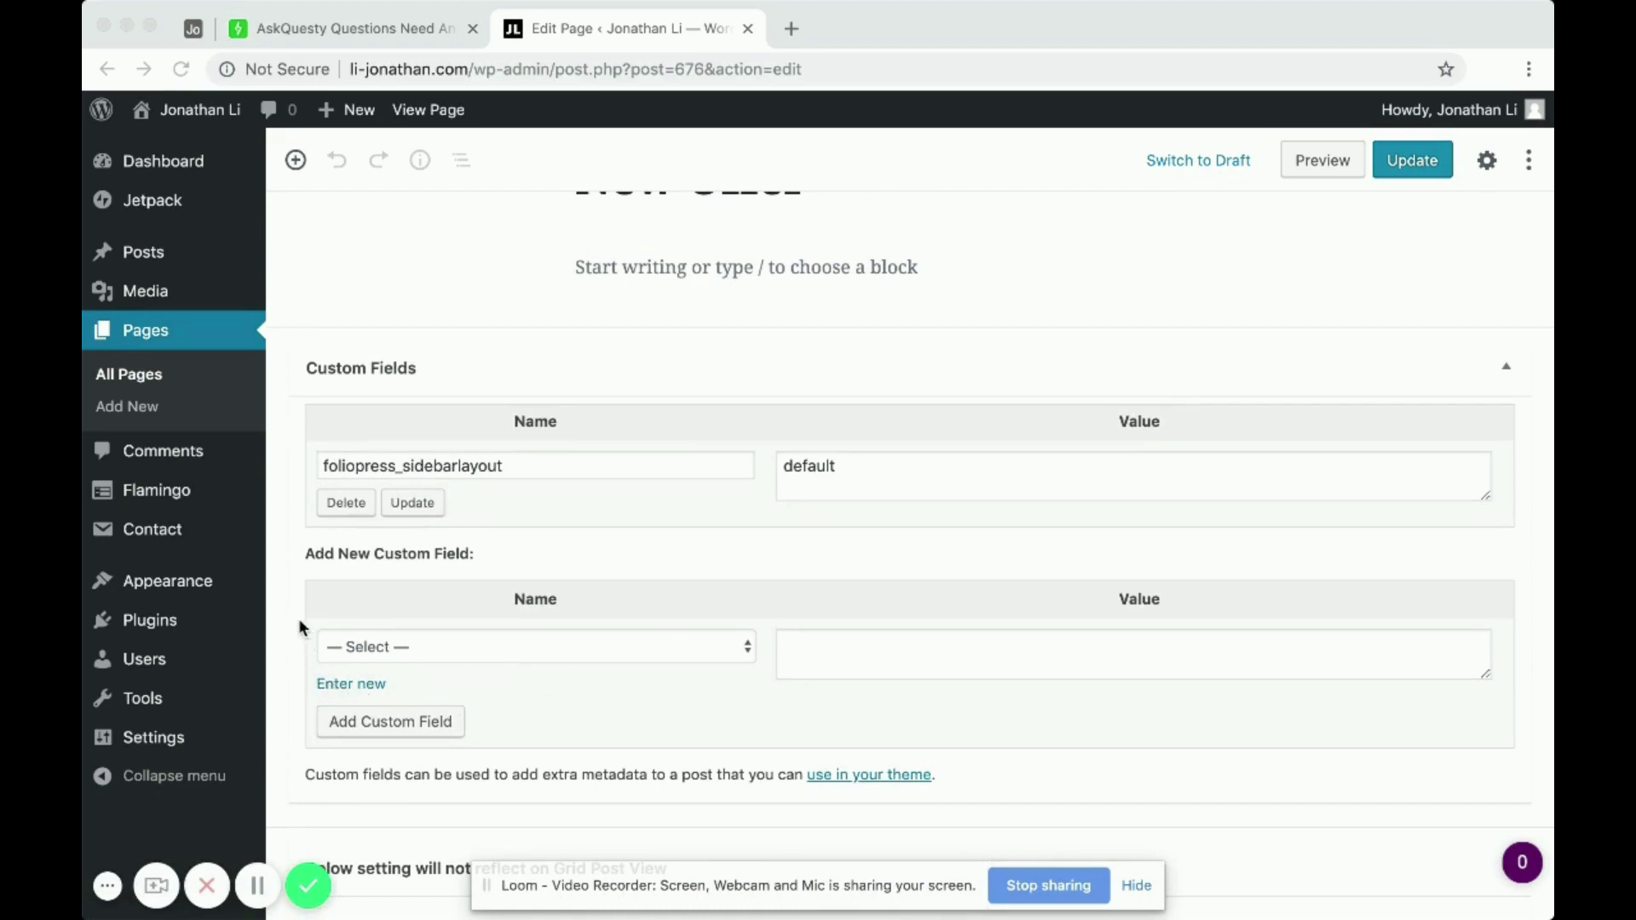
# Step: Choose Enter new in Custom Fields and start typing the field name CODEfruit
pyautogui.moveTo(302, 553); pyautogui.dragTo(475, 550)
pyautogui.click(475, 601)
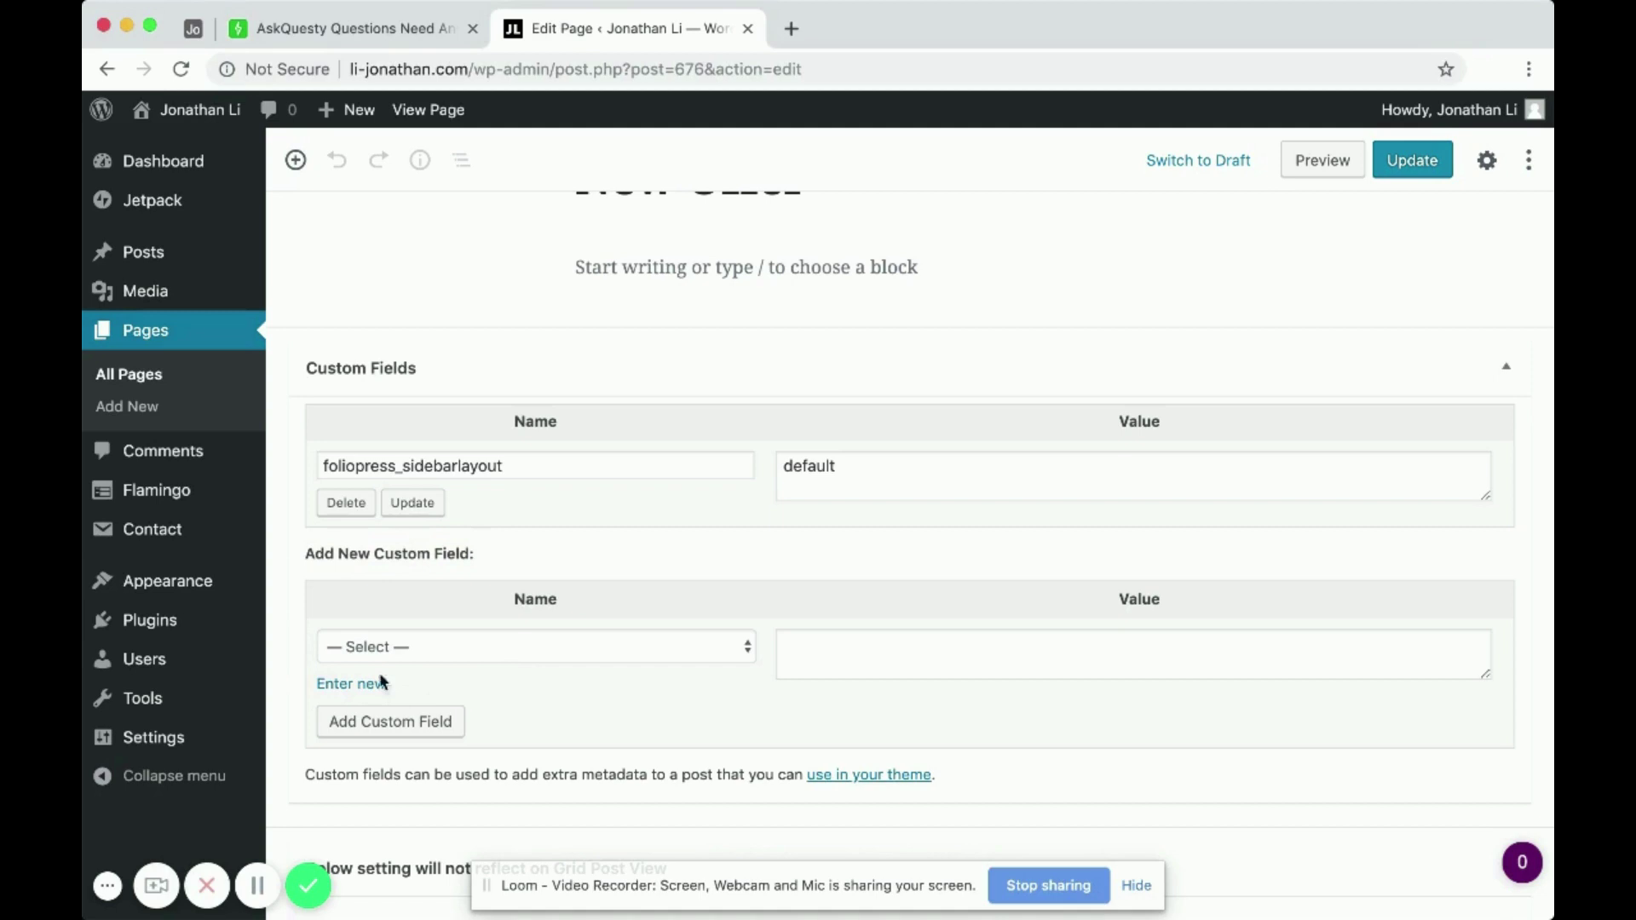
pyautogui.click(348, 684)
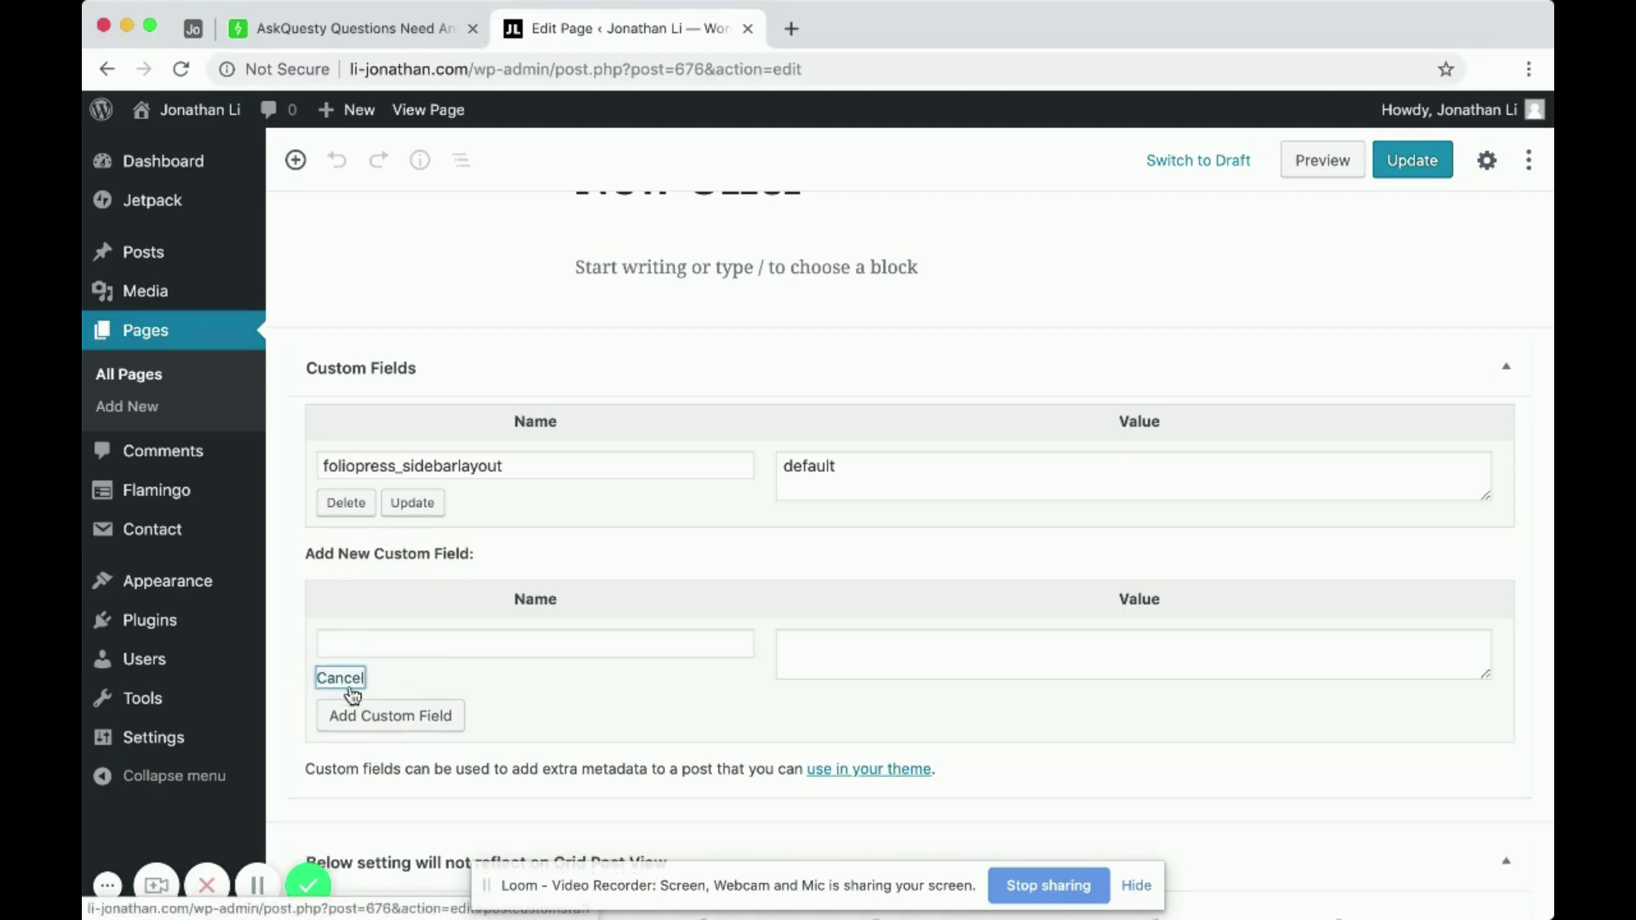
pyautogui.click(432, 641)
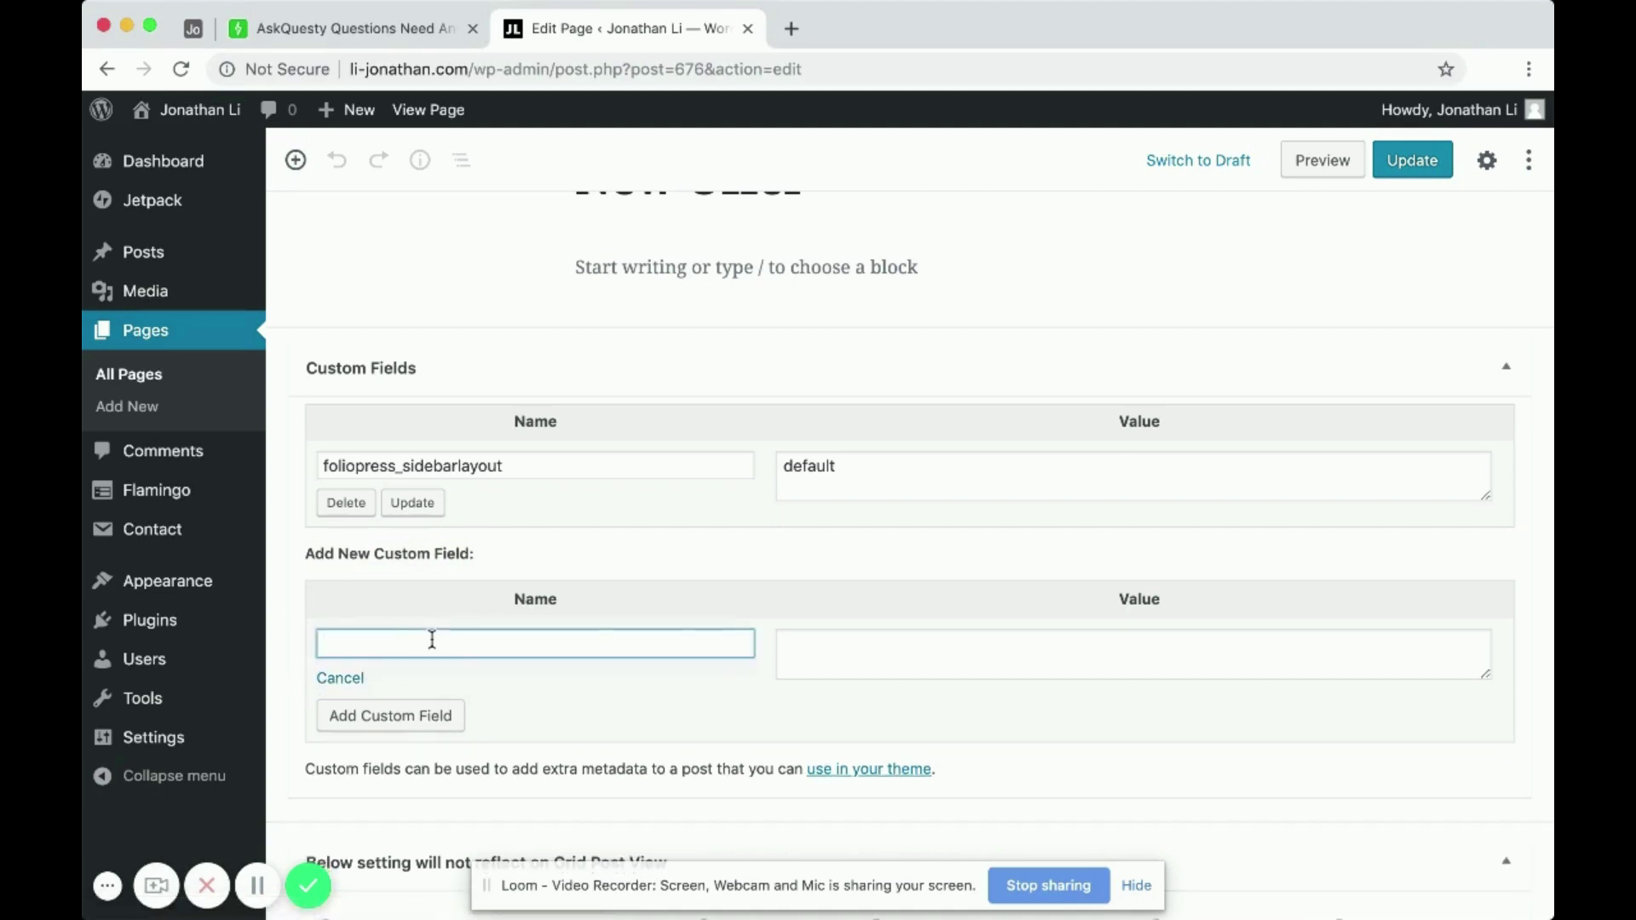
pyautogui.write('CODE')
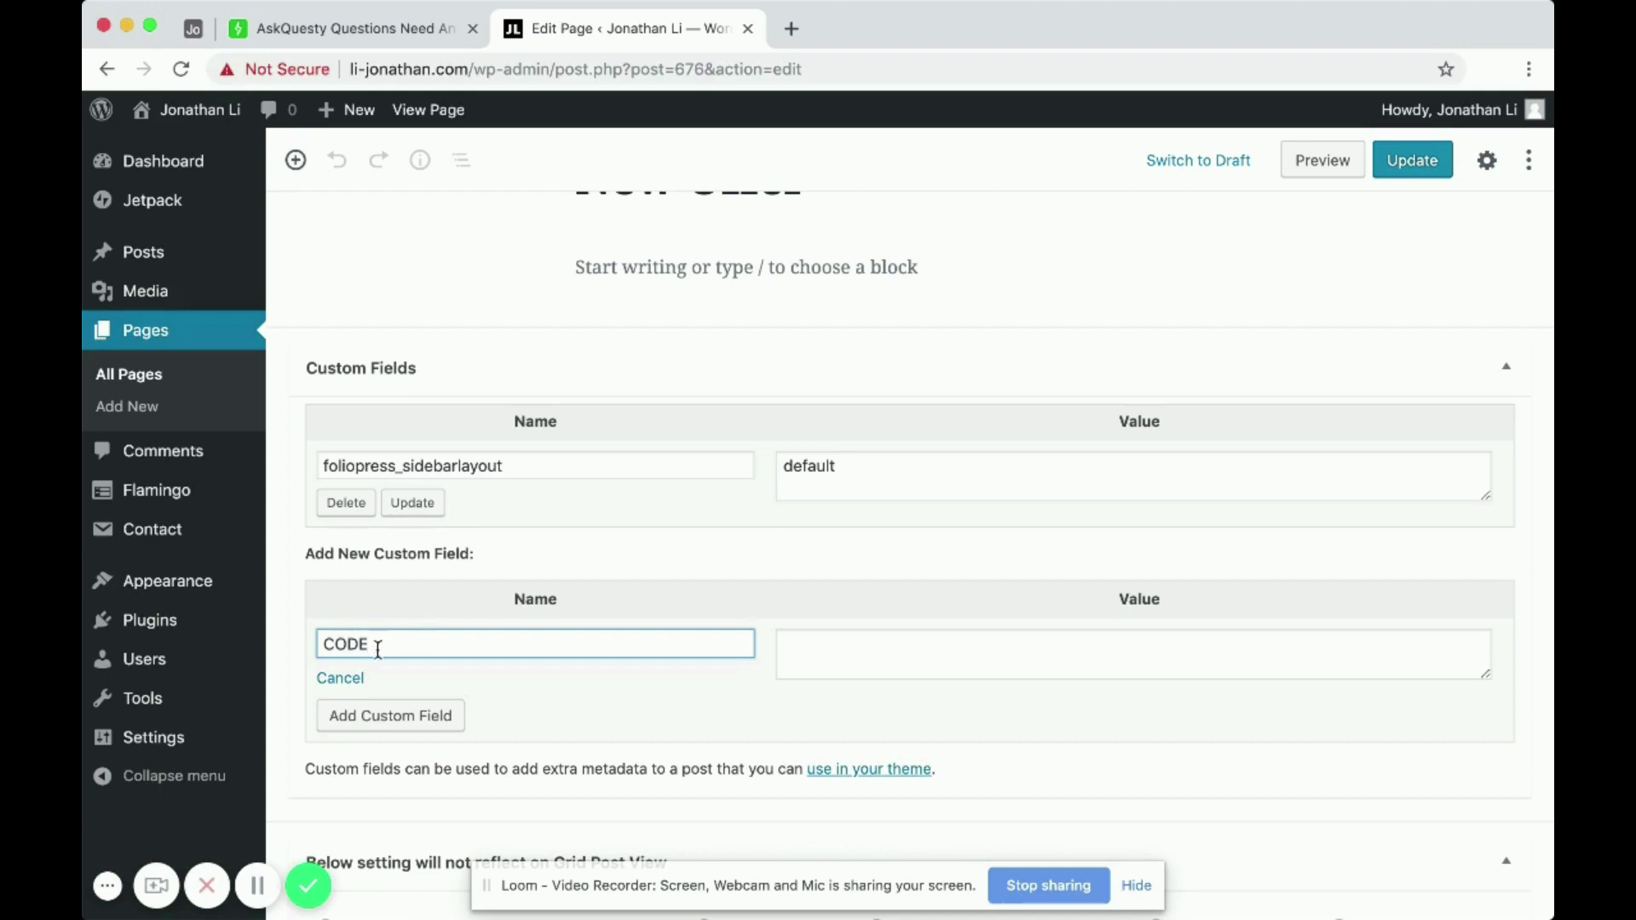
pyautogui.scroll(1, 519, 651)
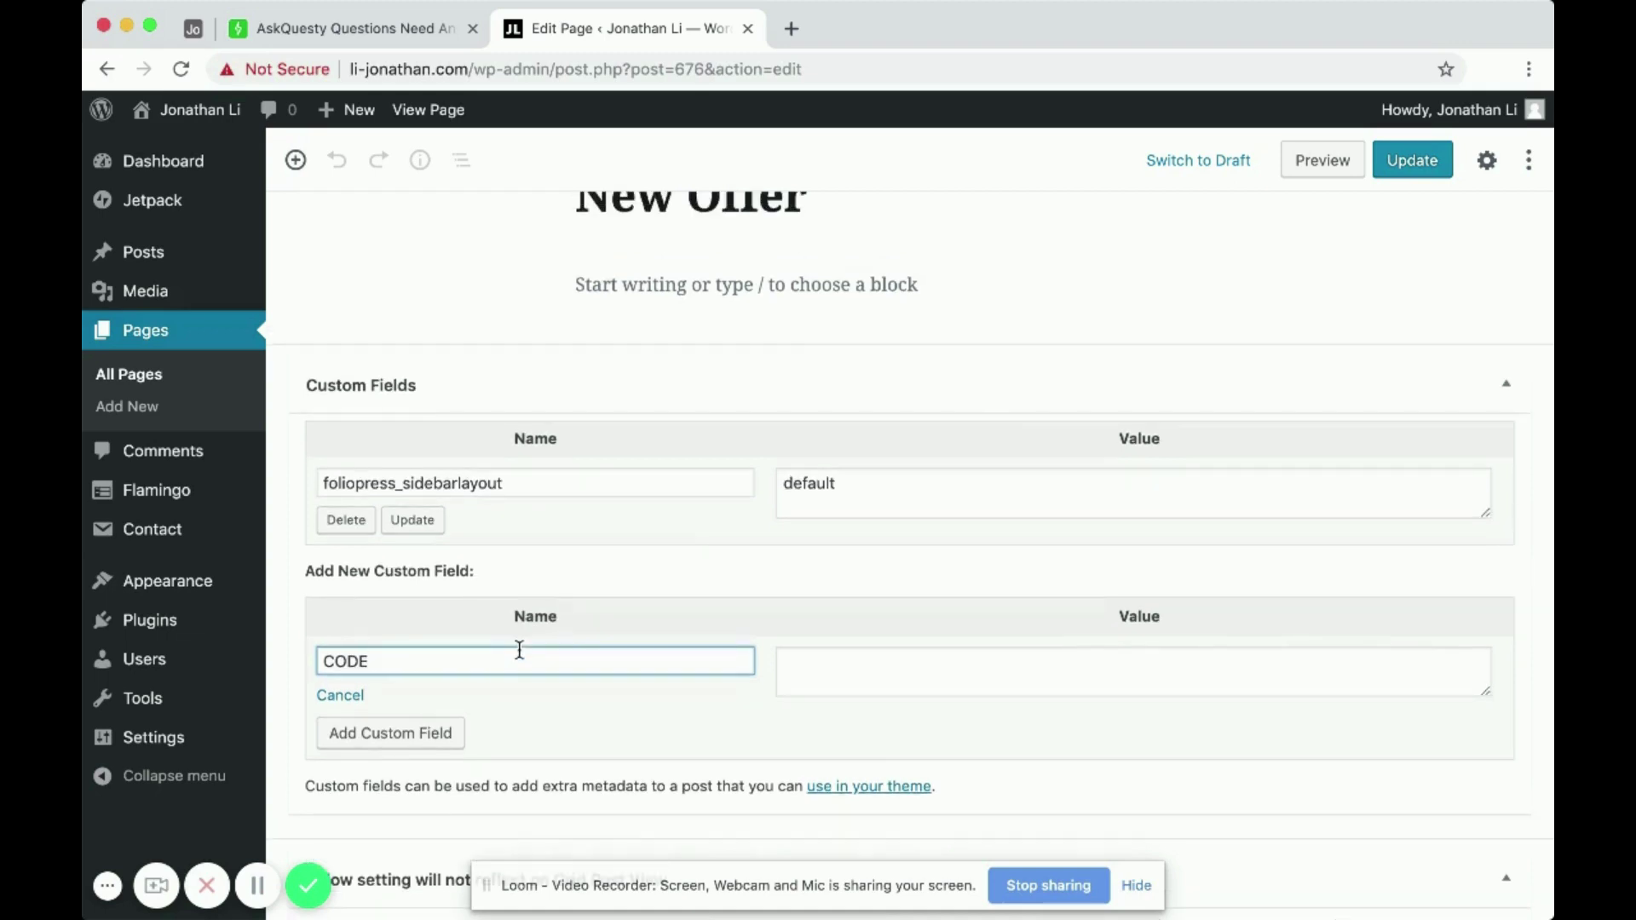
pyautogui.scroll(-1, 520, 652)
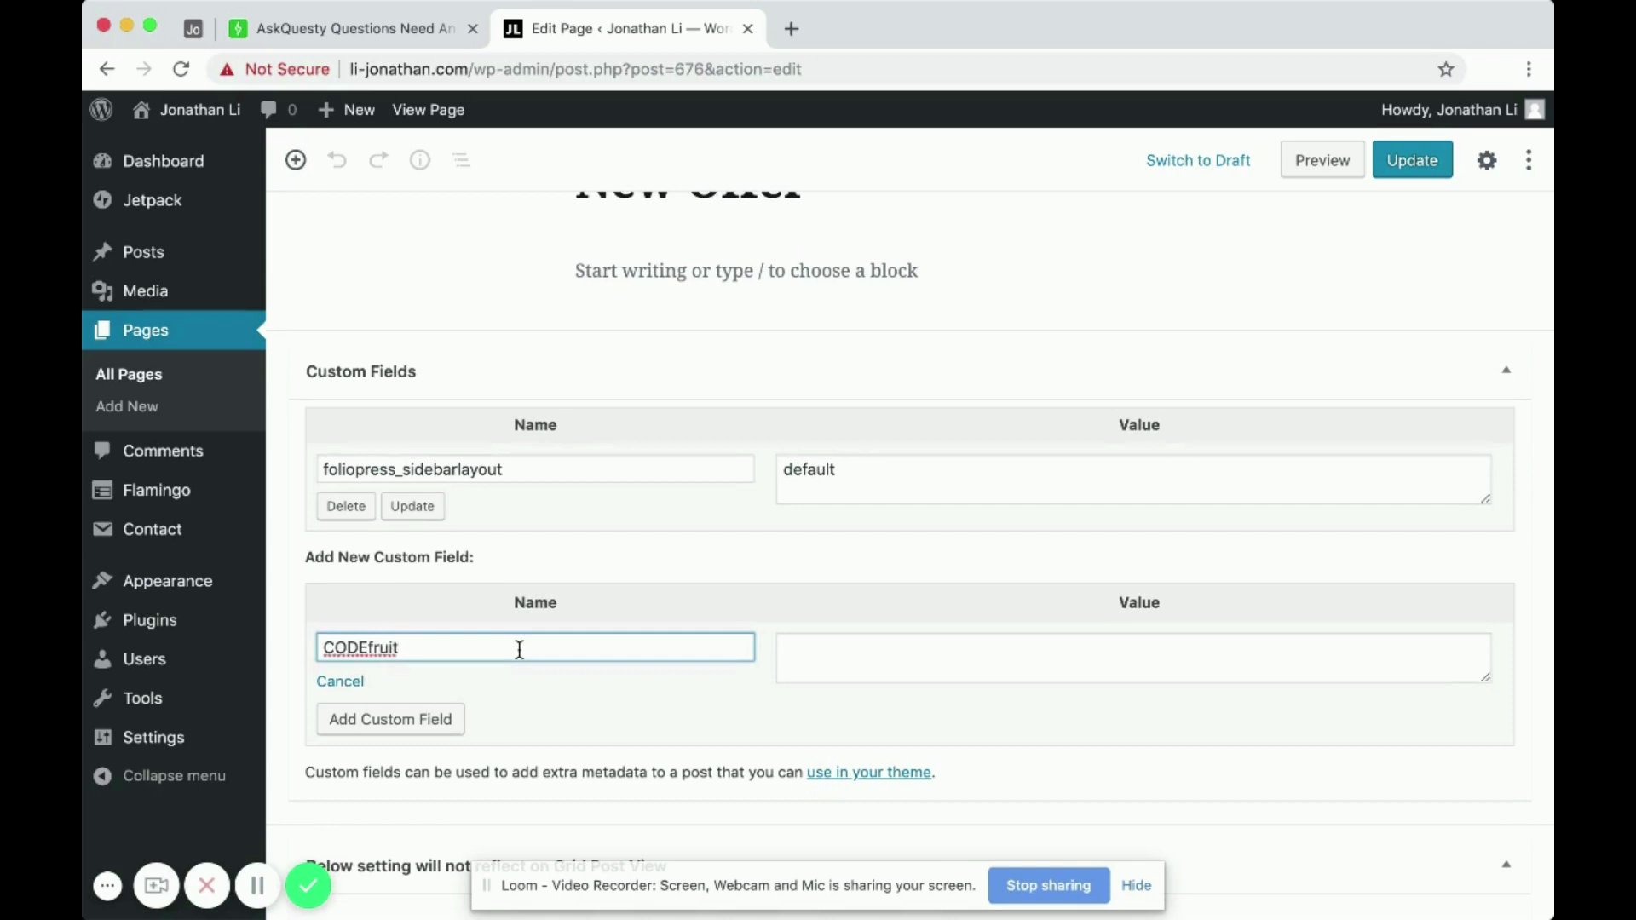
# Step: Enter <script>console.log("here are some fruits");</script> as the CODEfruit field value
pyautogui.click(916, 655)
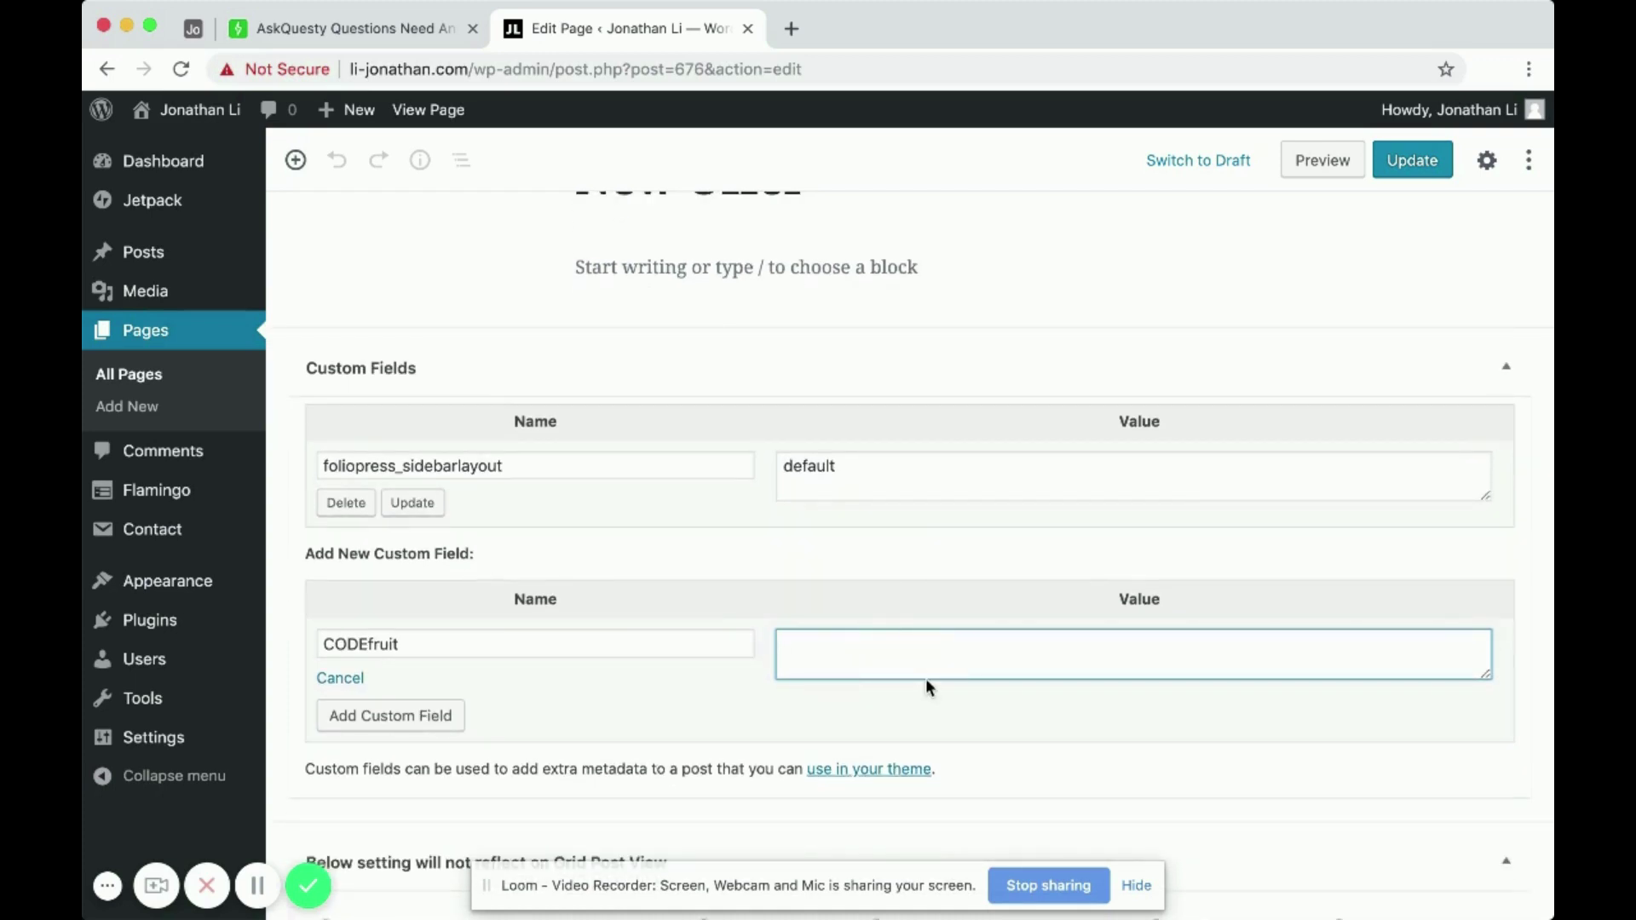
pyautogui.write('<script>')
pyautogui.write('</script>')
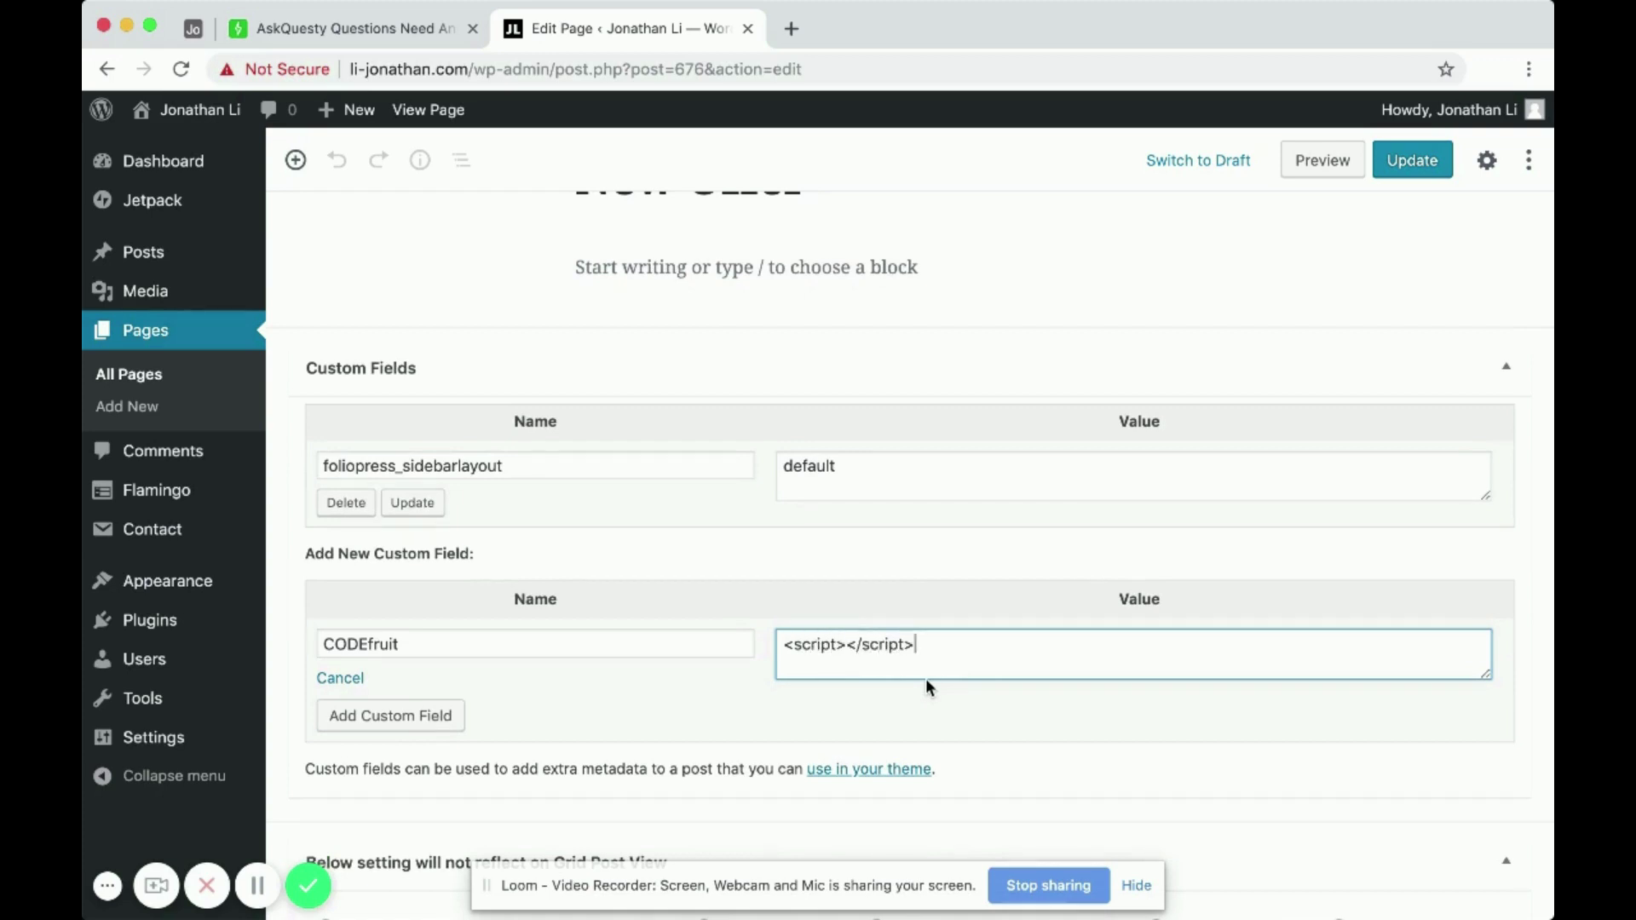
pyautogui.press('Left')
pyautogui.press('Left')
pyautogui.press('Left')
pyautogui.write('cons')
pyautogui.write('.log')
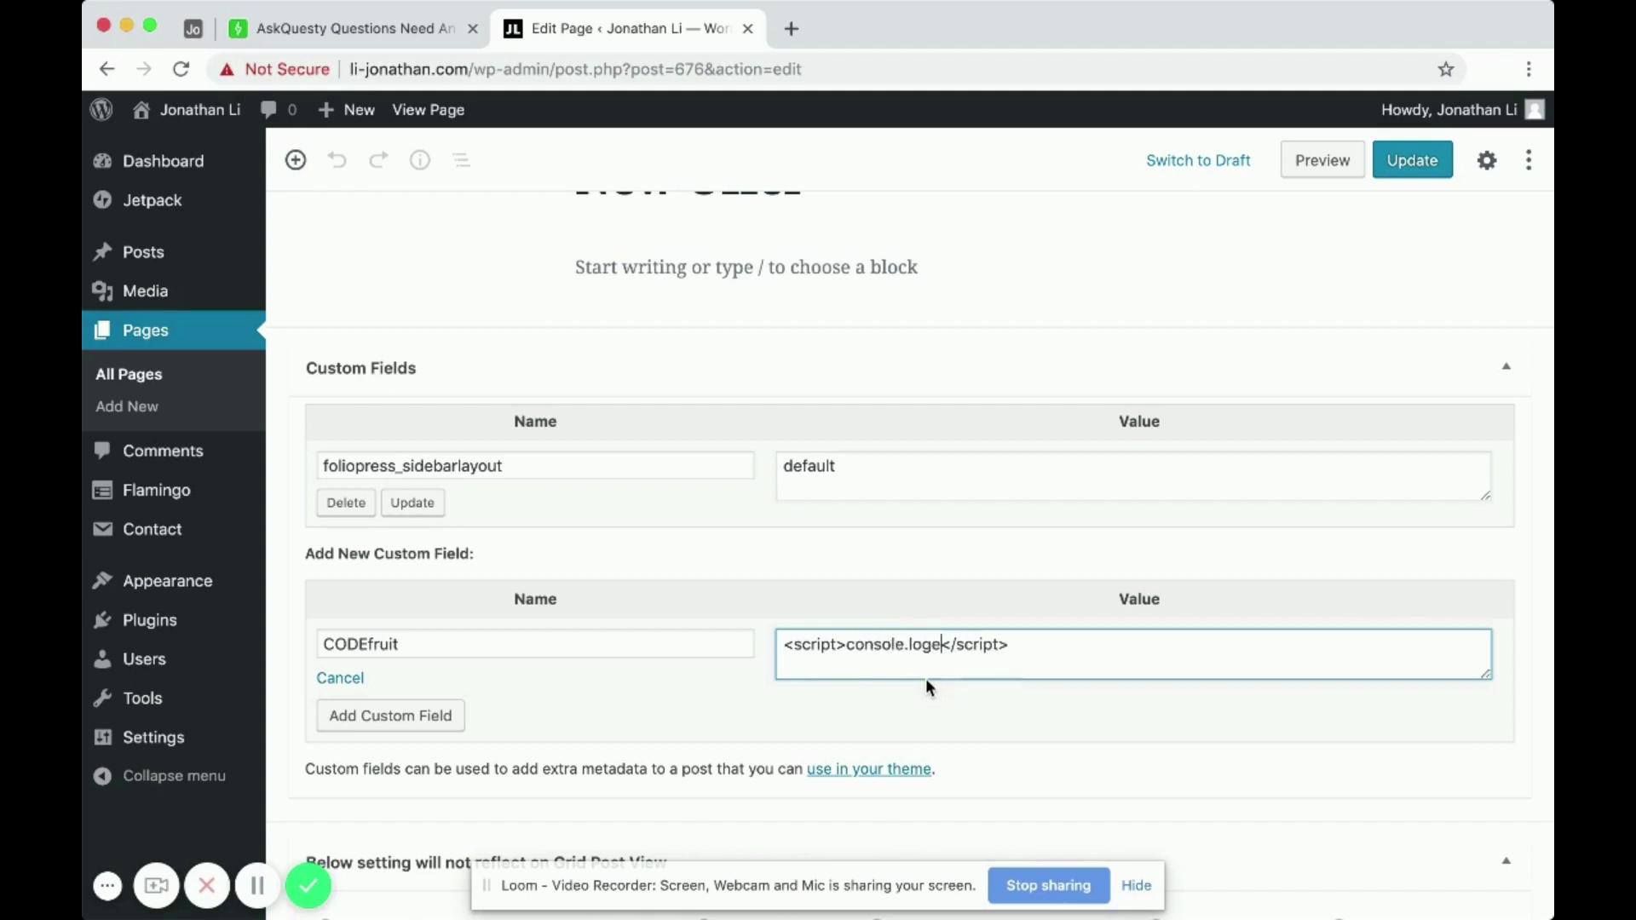
pyautogui.write('(')
pyautogui.write(')')
pyautogui.write(';')
pyautogui.write('""')
pyautogui.write('here are some f')
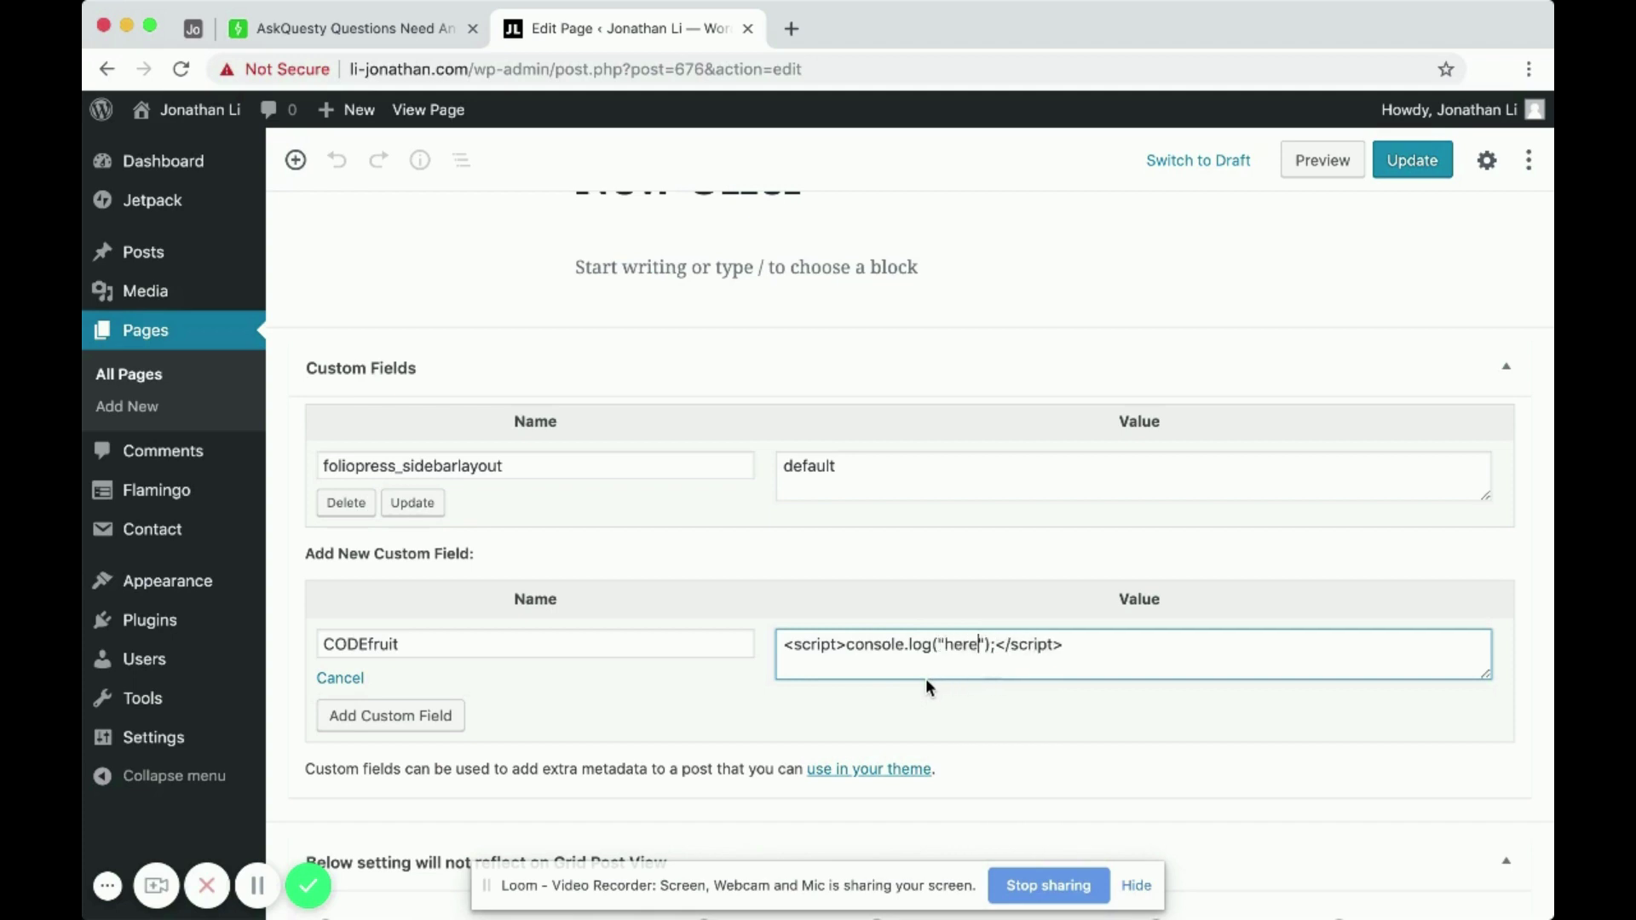
pyautogui.write('ruits')
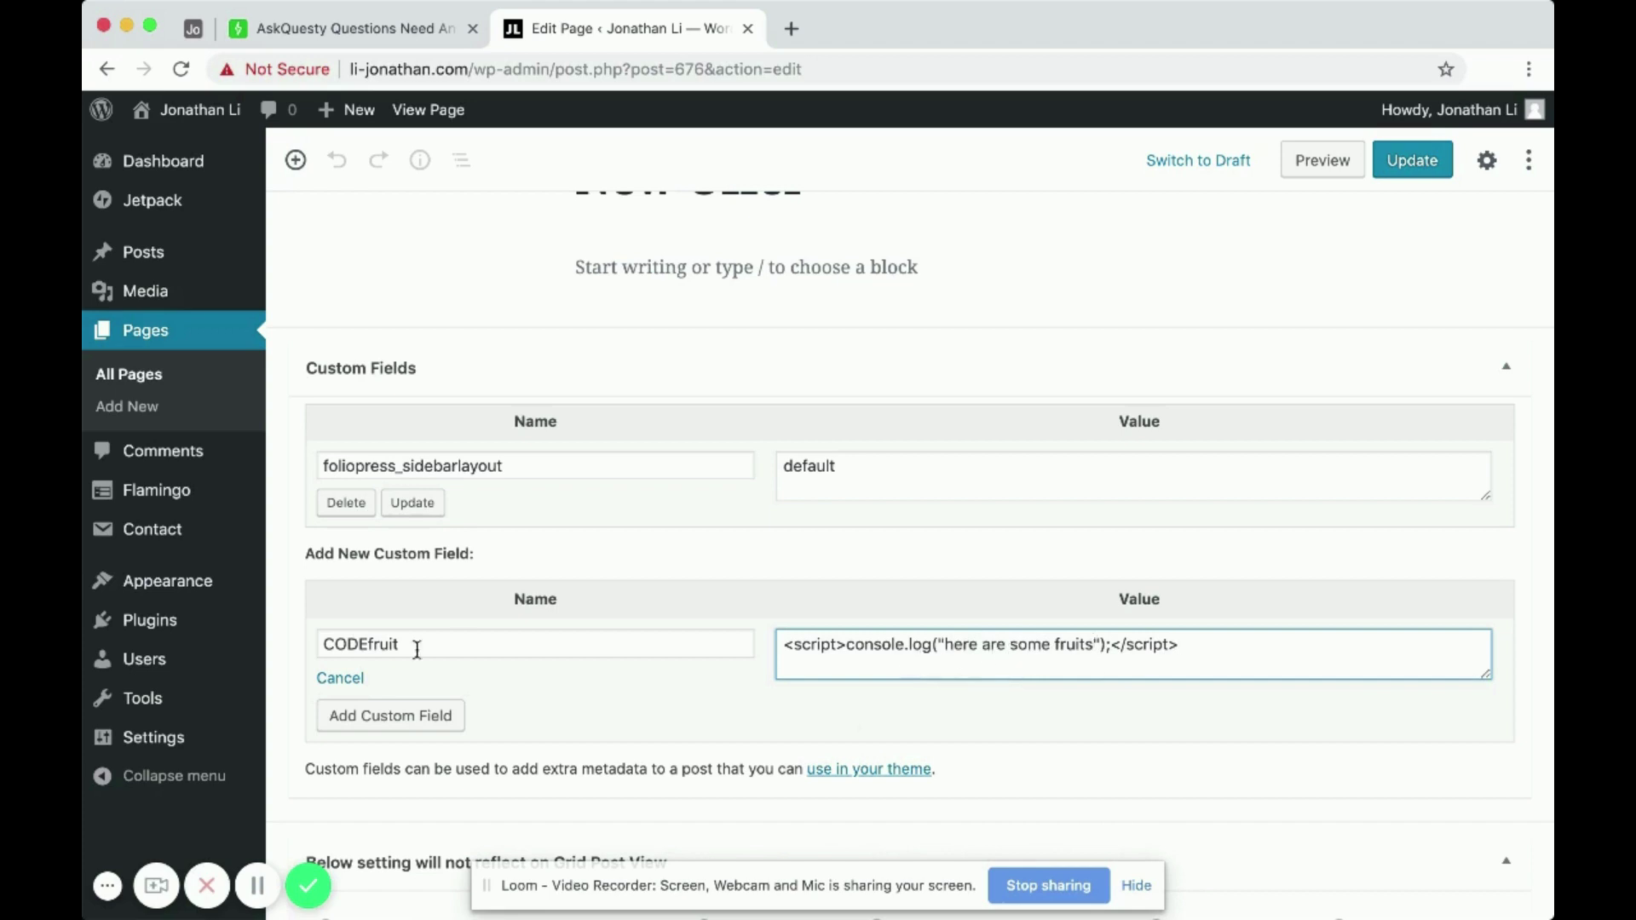
pyautogui.scroll(1, 497, 646)
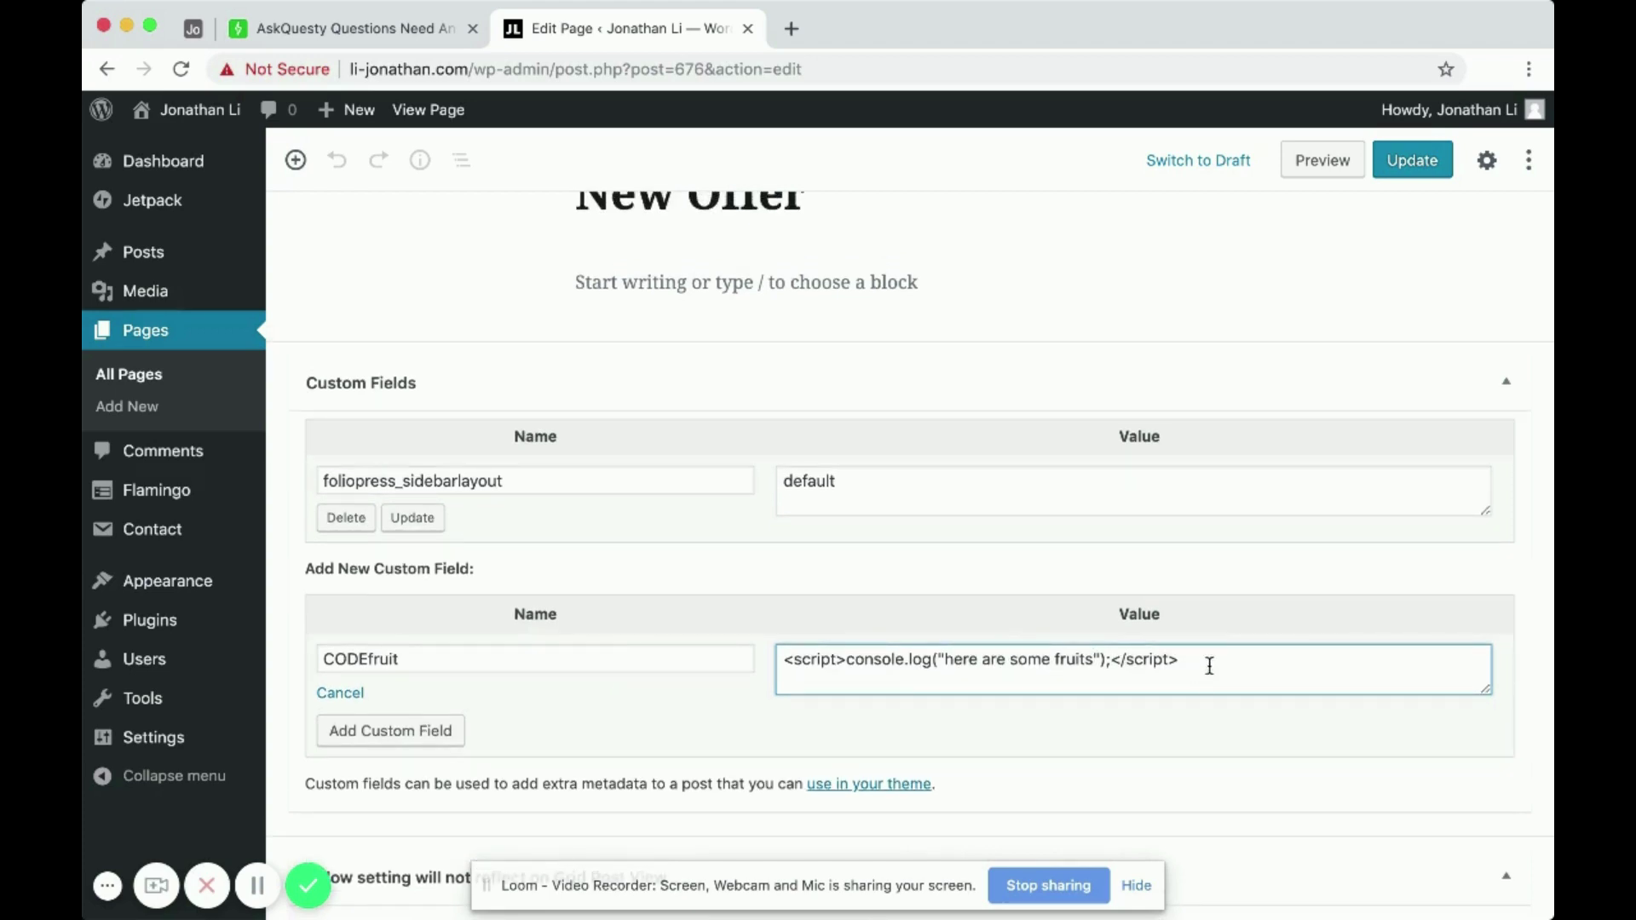
pyautogui.moveTo(1209, 662); pyautogui.dragTo(777, 659)
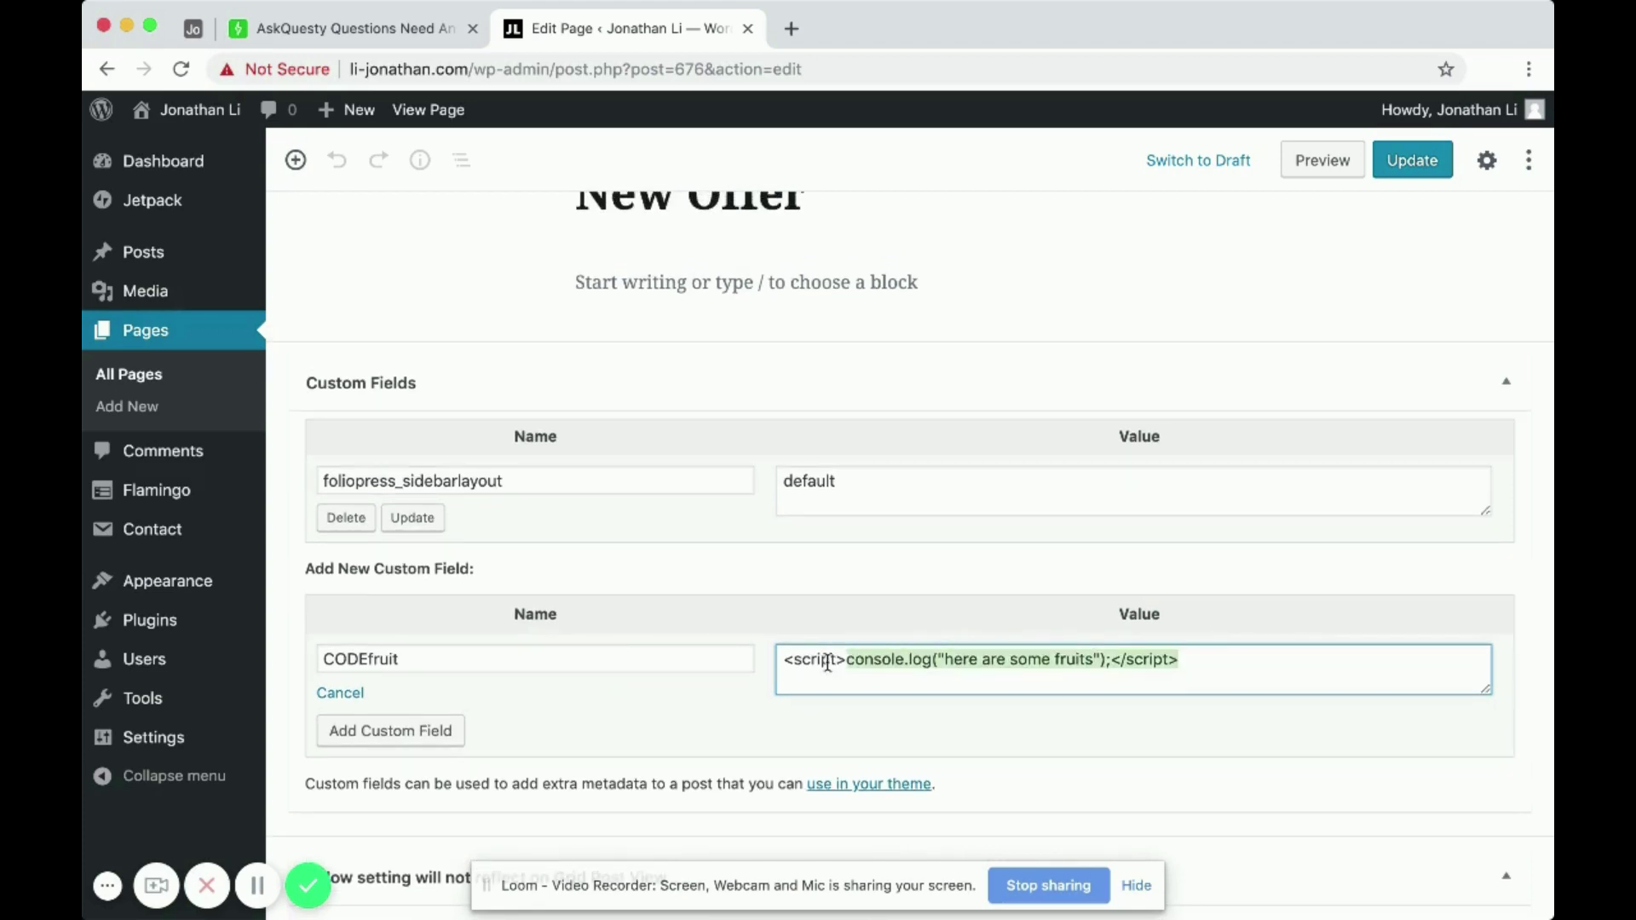
pyautogui.click(1243, 666)
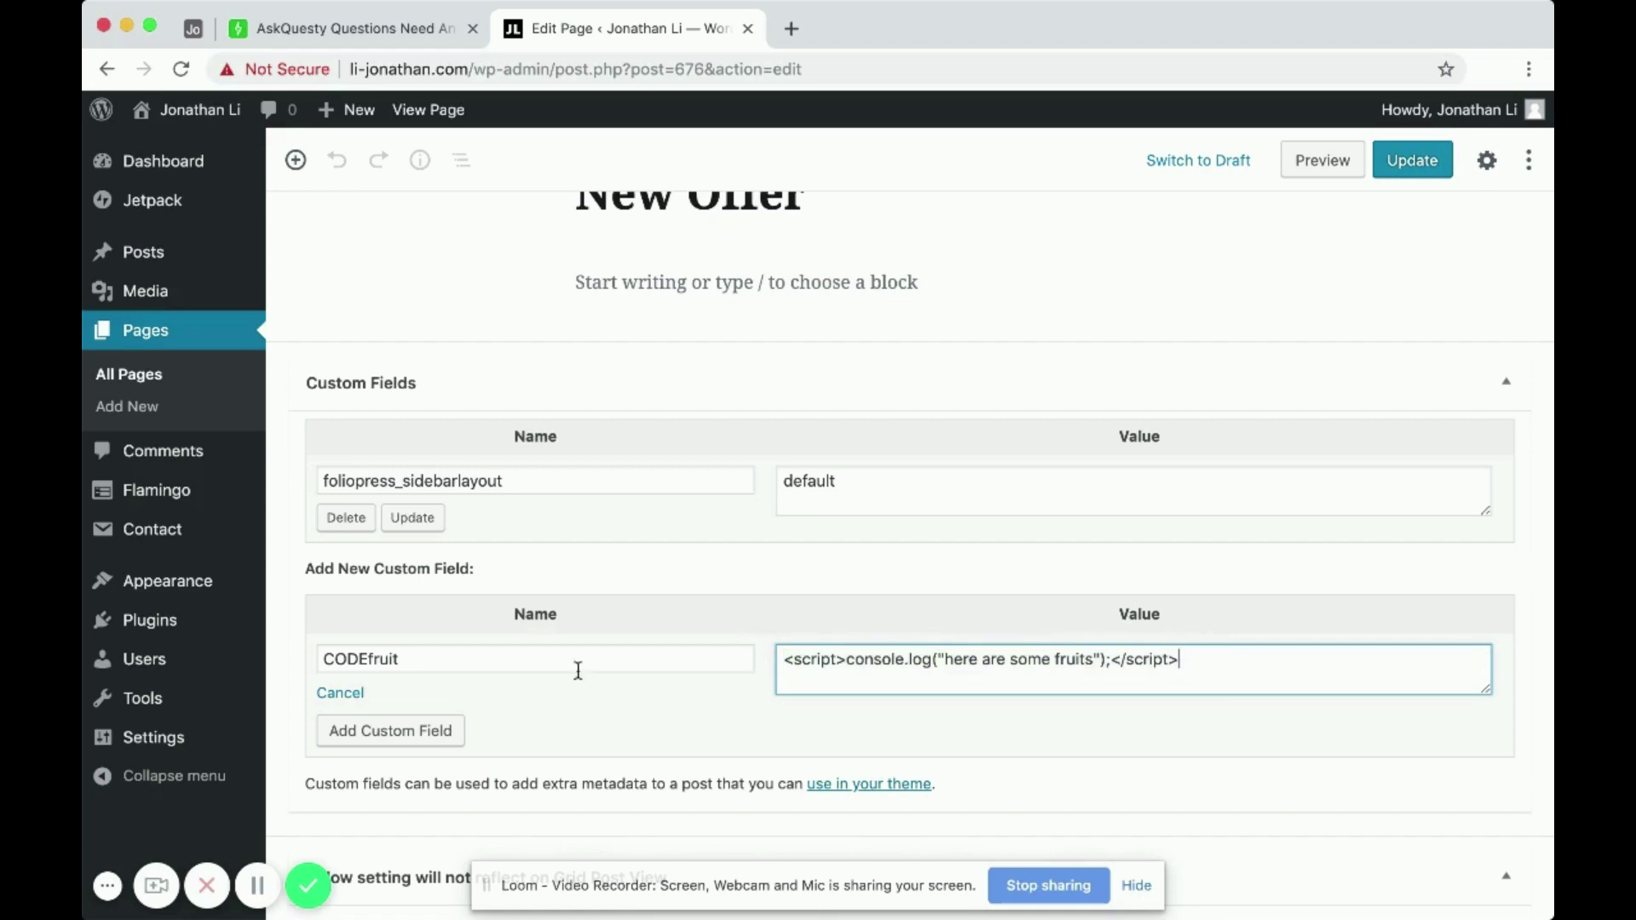
# Step: Add CODEfruit with its fruit-logging script as a custom field on New Offer
pyautogui.click(391, 730)
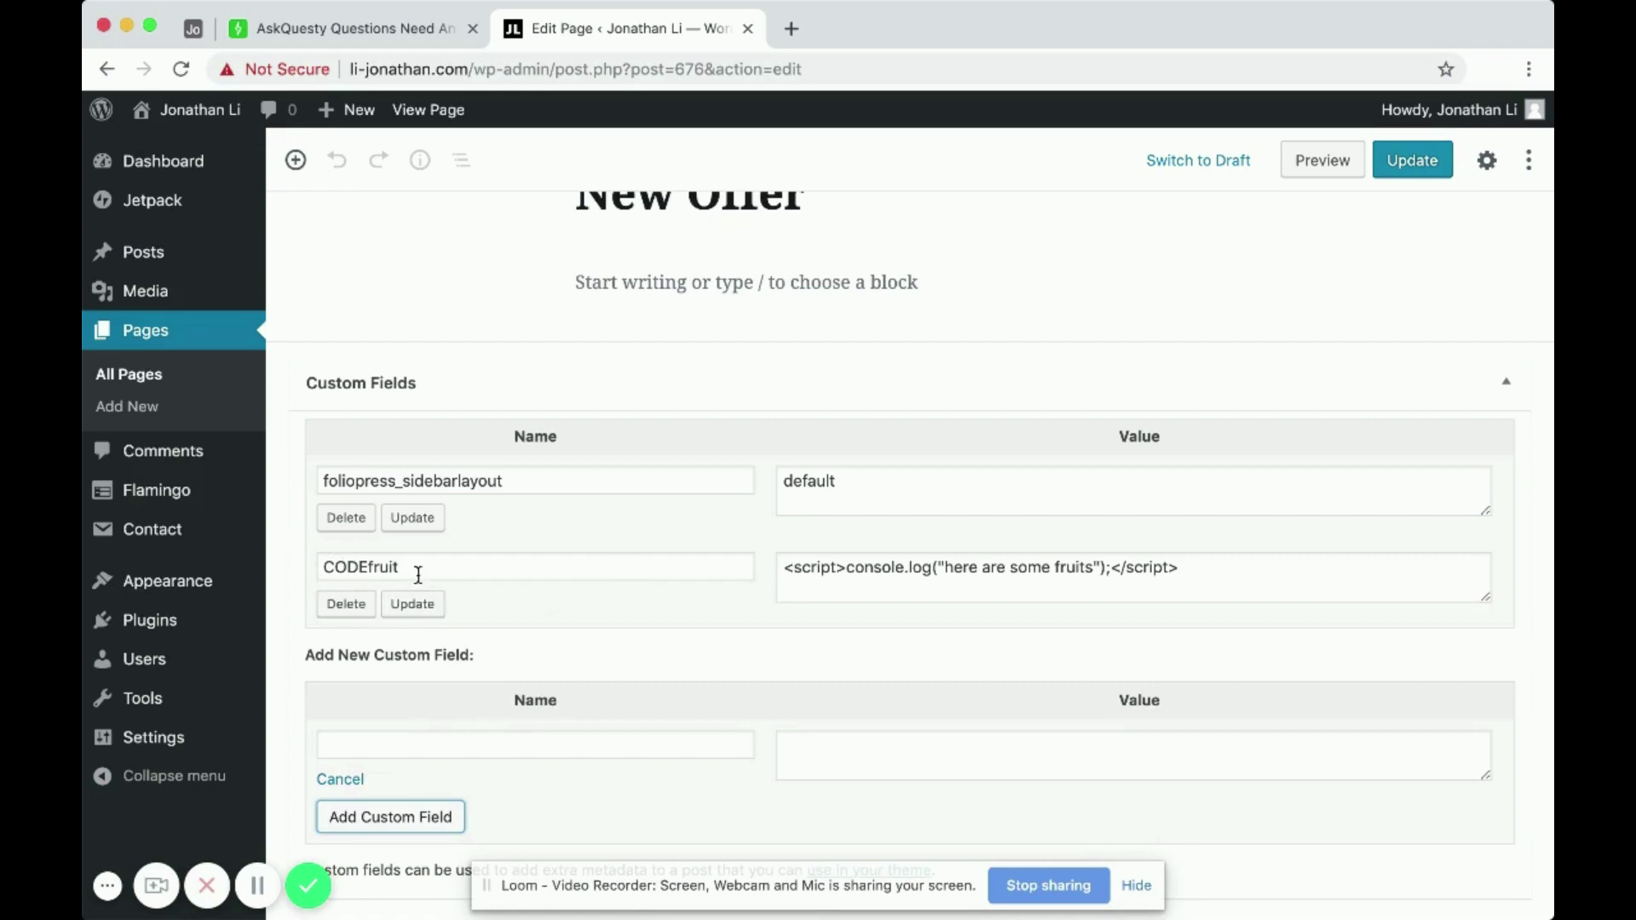
pyautogui.scroll(1, 429, 568)
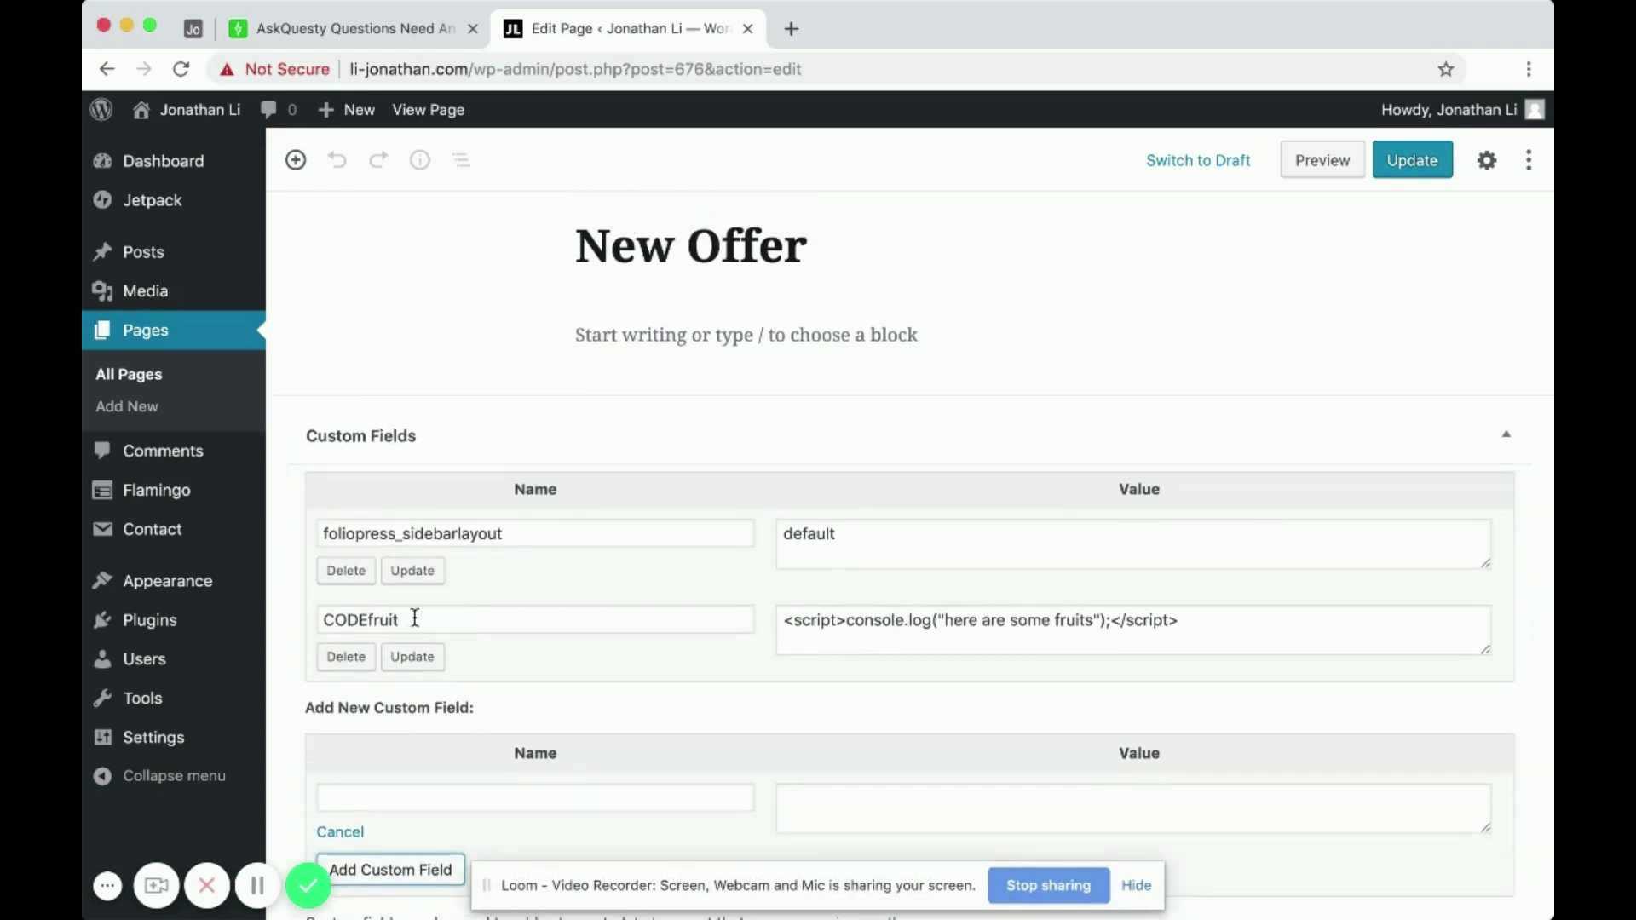
pyautogui.moveTo(420, 621); pyautogui.dragTo(310, 621)
pyautogui.click(1113, 621)
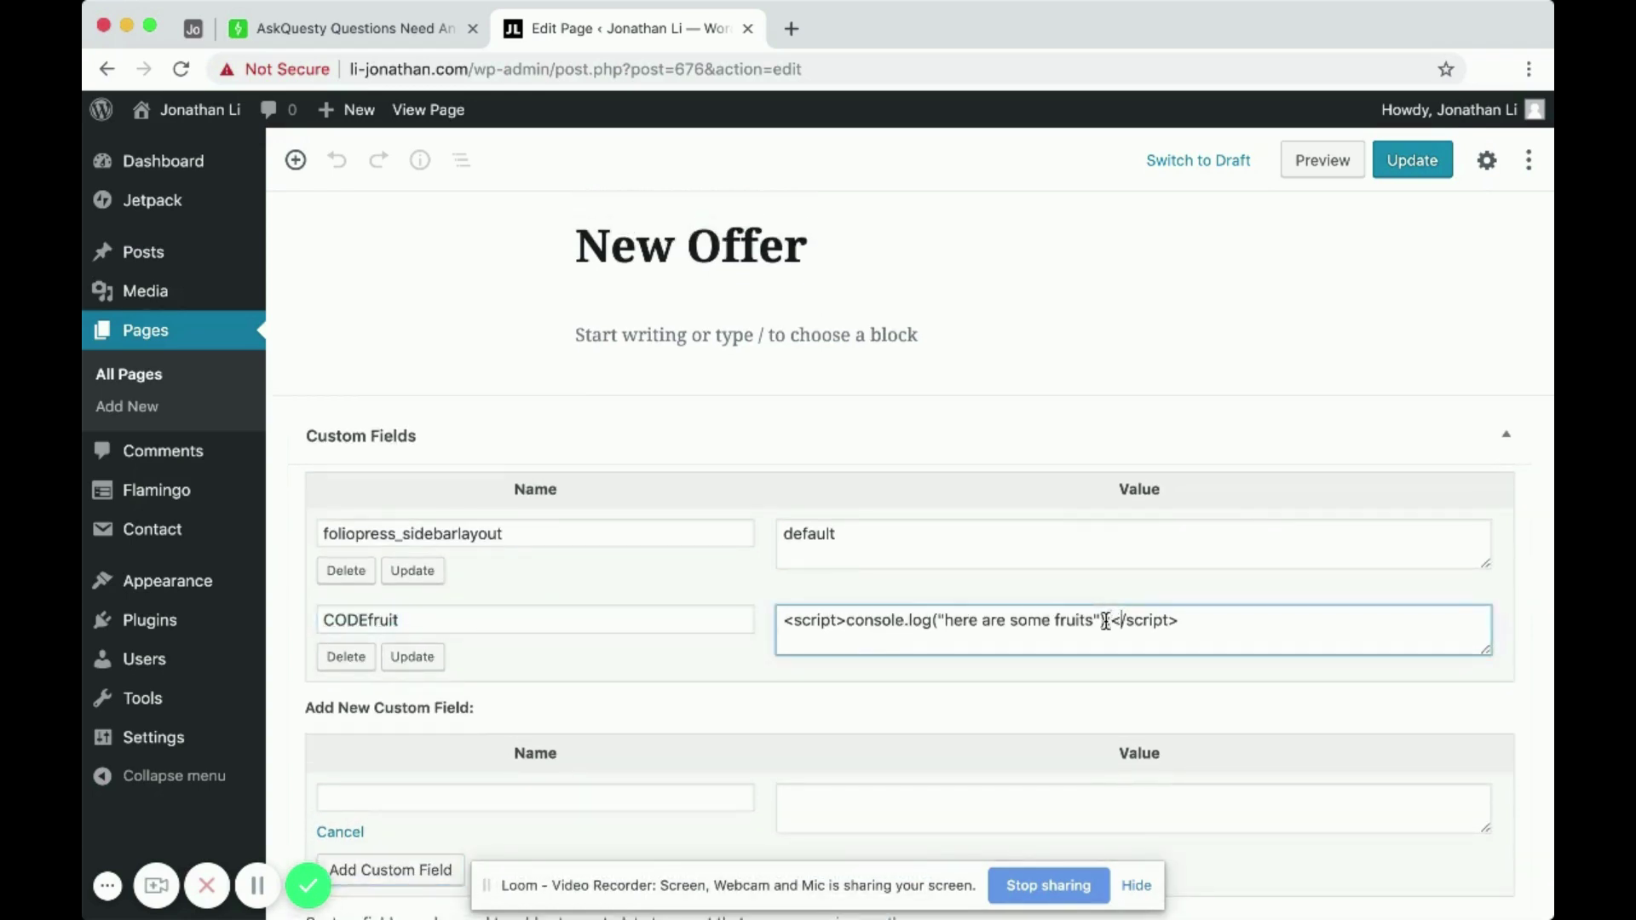
# Step: Type CODEfruit inside the paragraph's double braces to form {{CODEfruit}}
pyautogui.click(674, 334)
pyautogui.write('{{}}')
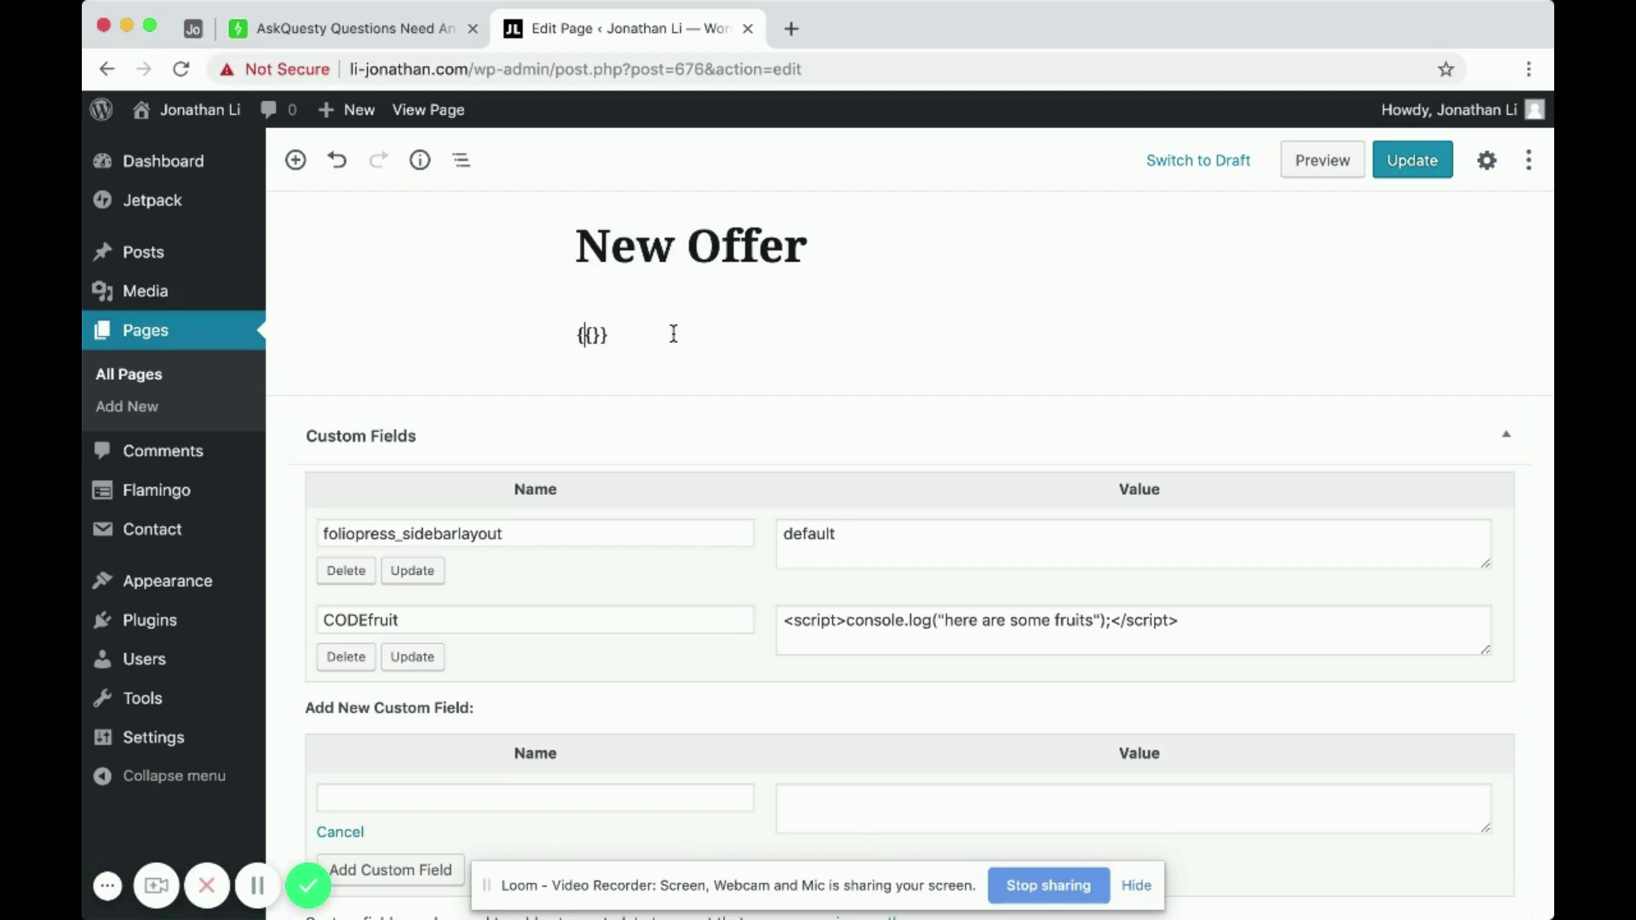
pyautogui.press('Right')
pyautogui.press('Right')
pyautogui.write('CODEfruit')
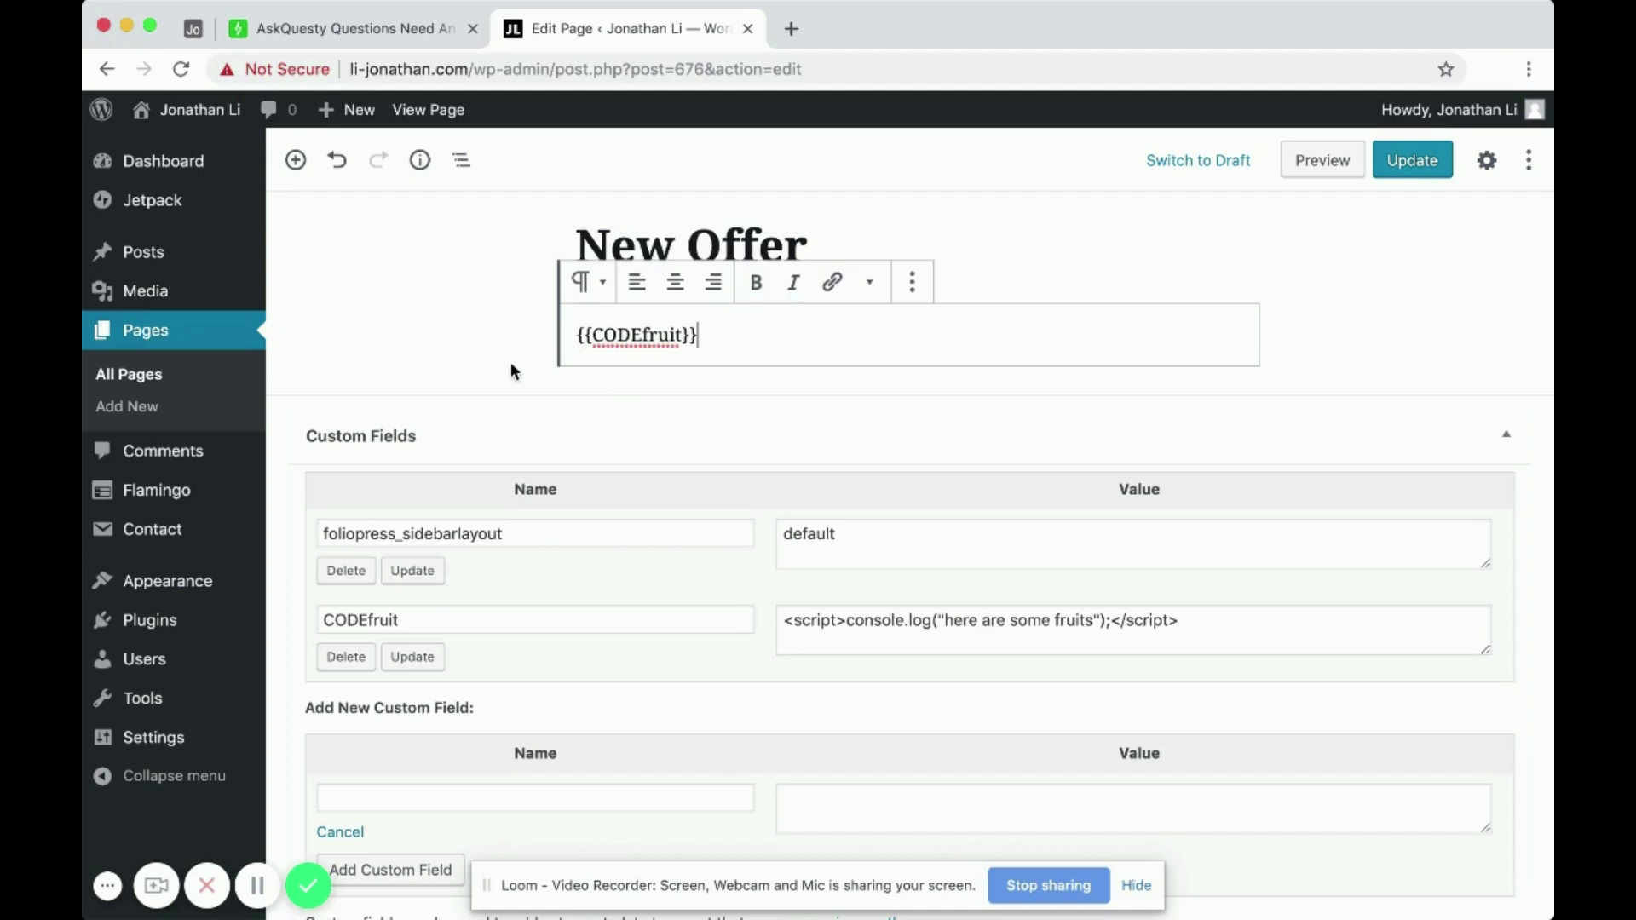
pyautogui.click(486, 348)
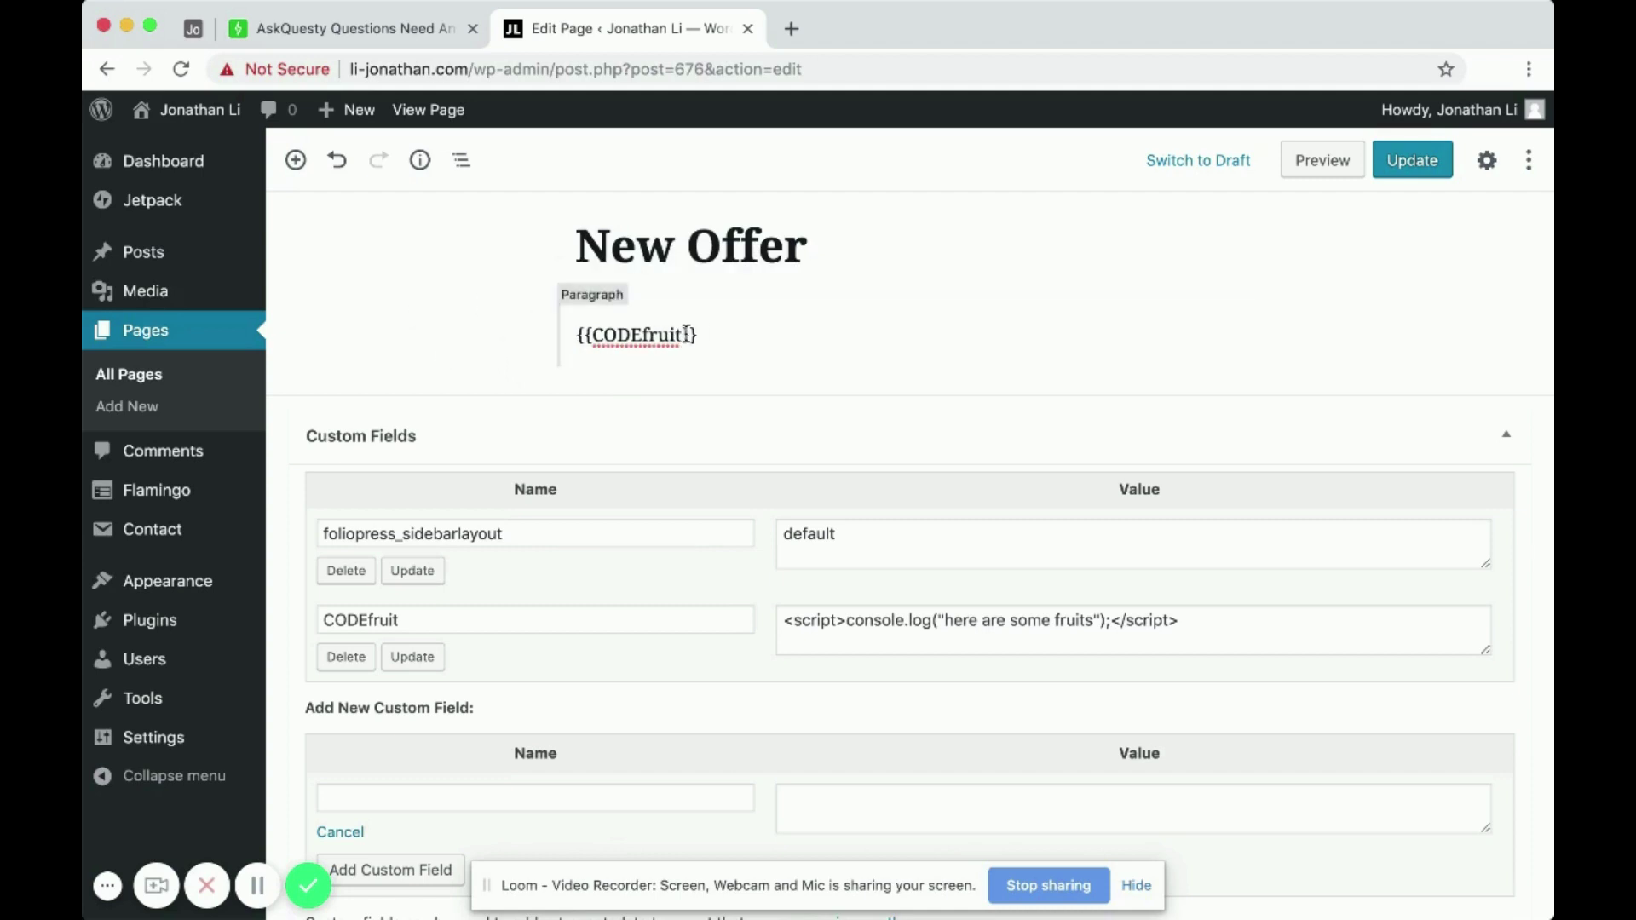
# Step: Highlight the {{CODEfruit}} placeholder, then the matching CODEfruit field name and script value
pyautogui.doubleClick(686, 335)
pyautogui.click(673, 335)
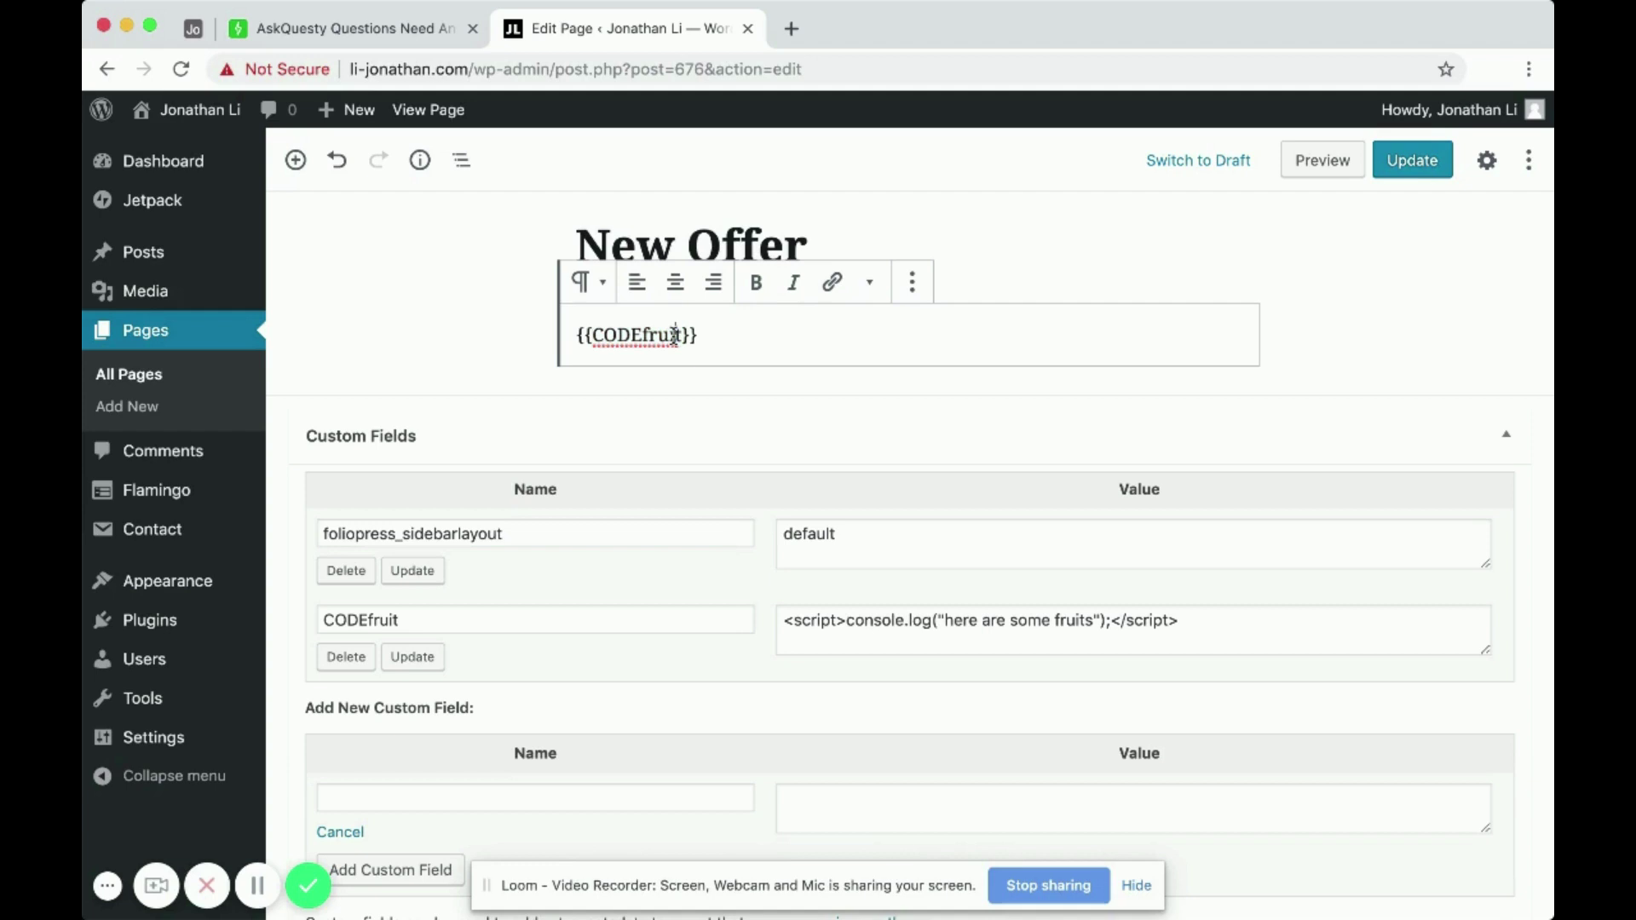
pyautogui.doubleClick(686, 336)
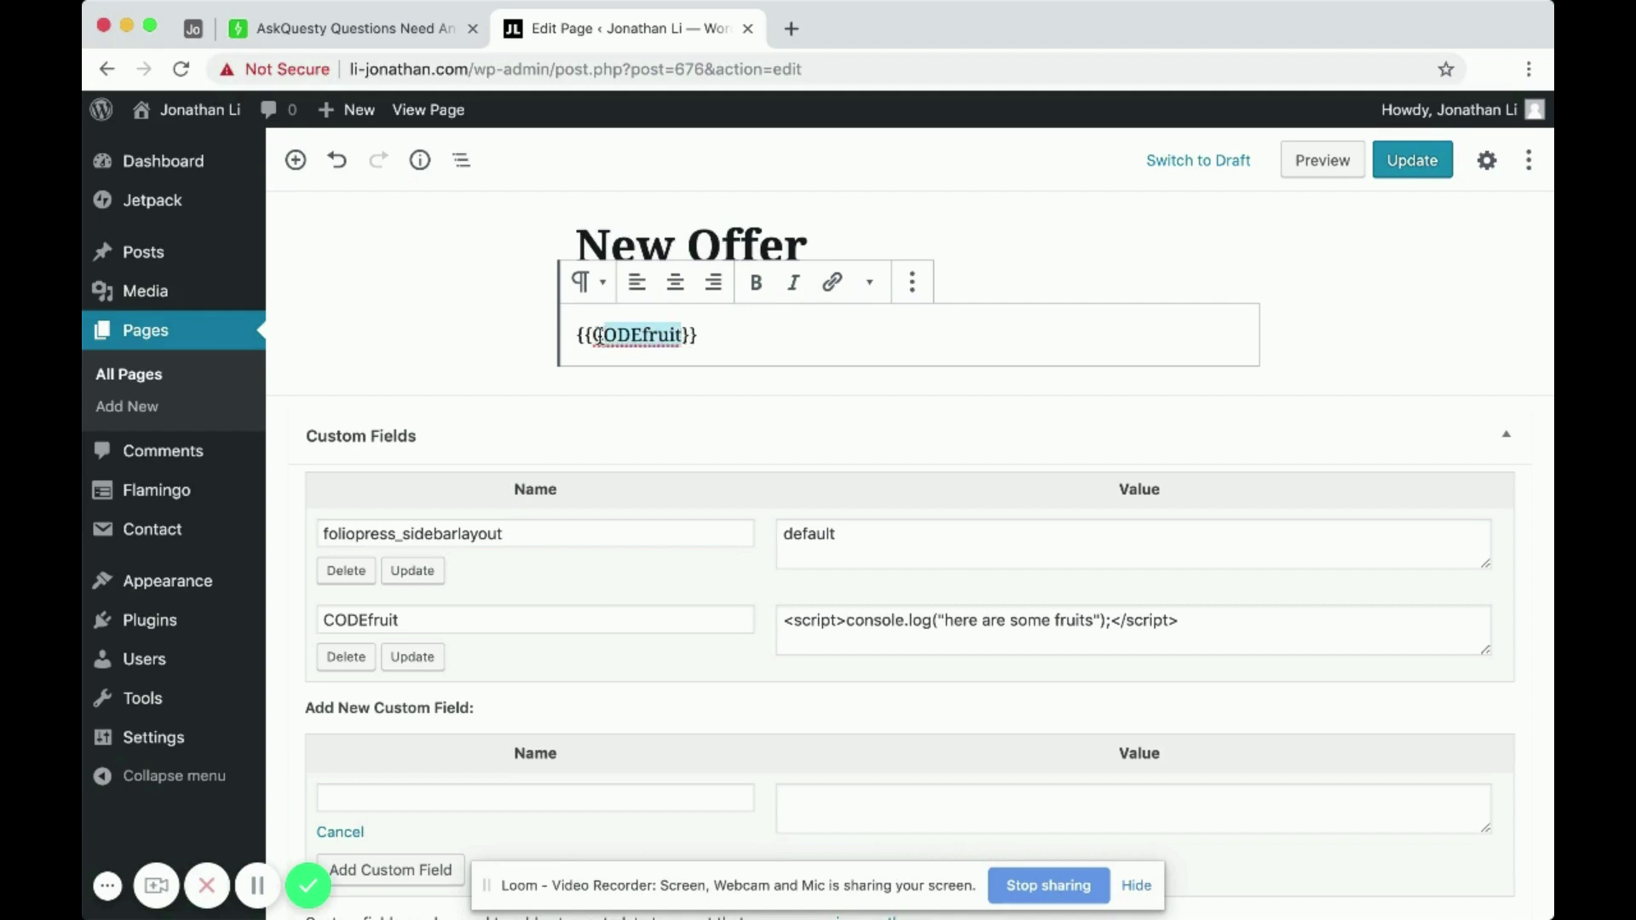
pyautogui.doubleClick(422, 620)
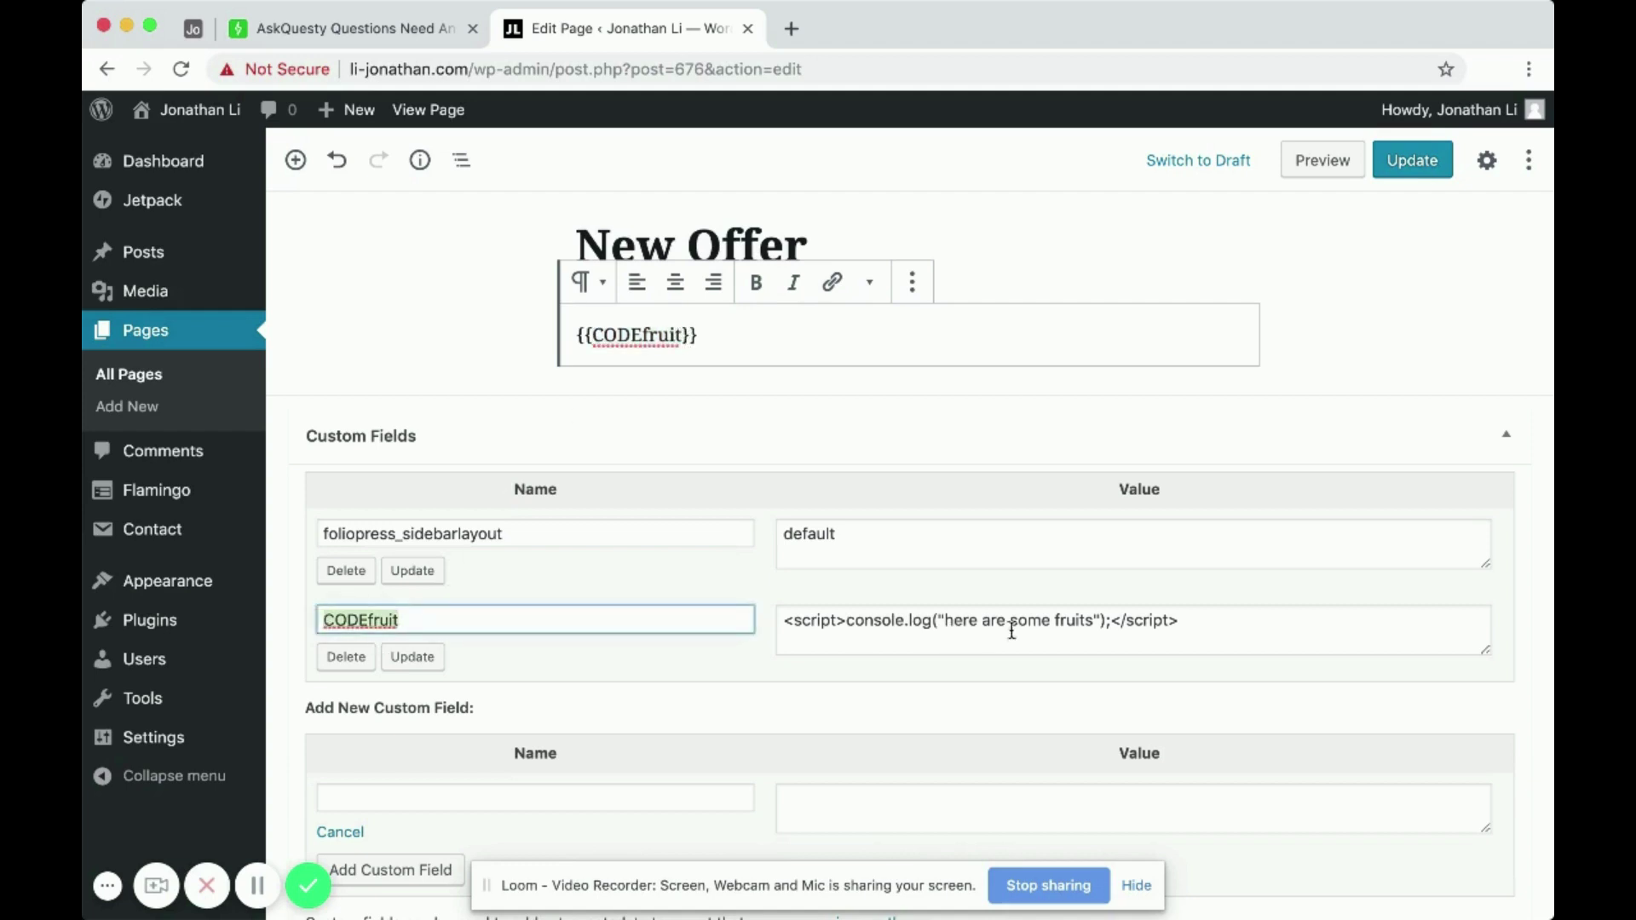
pyautogui.moveTo(1194, 619); pyautogui.dragTo(777, 620)
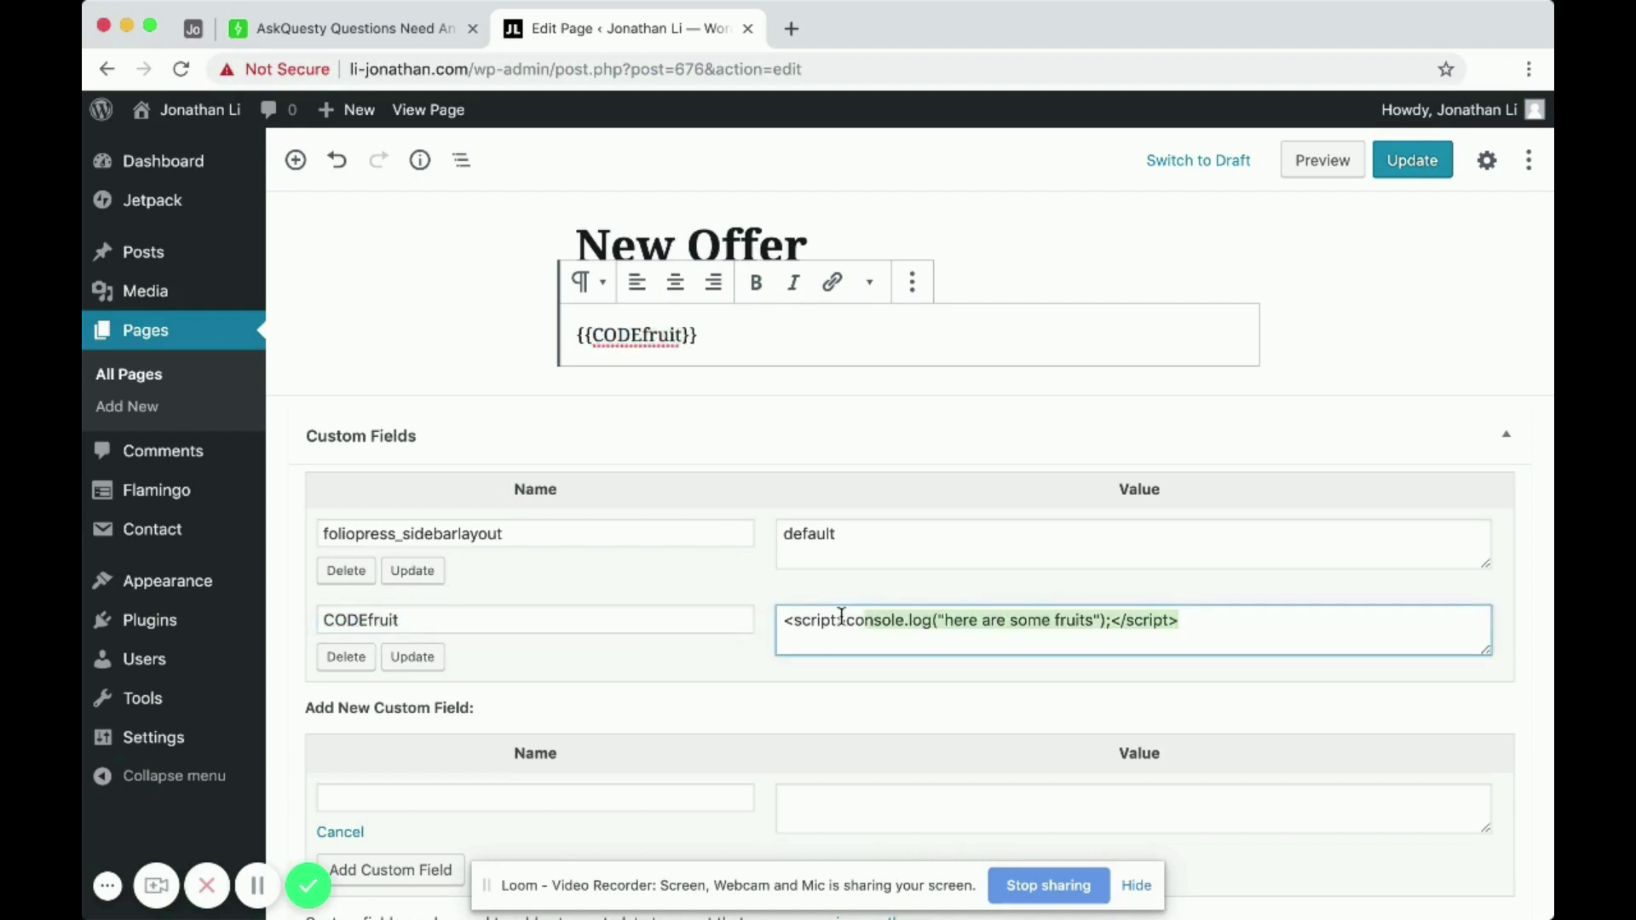
pyautogui.click(933, 623)
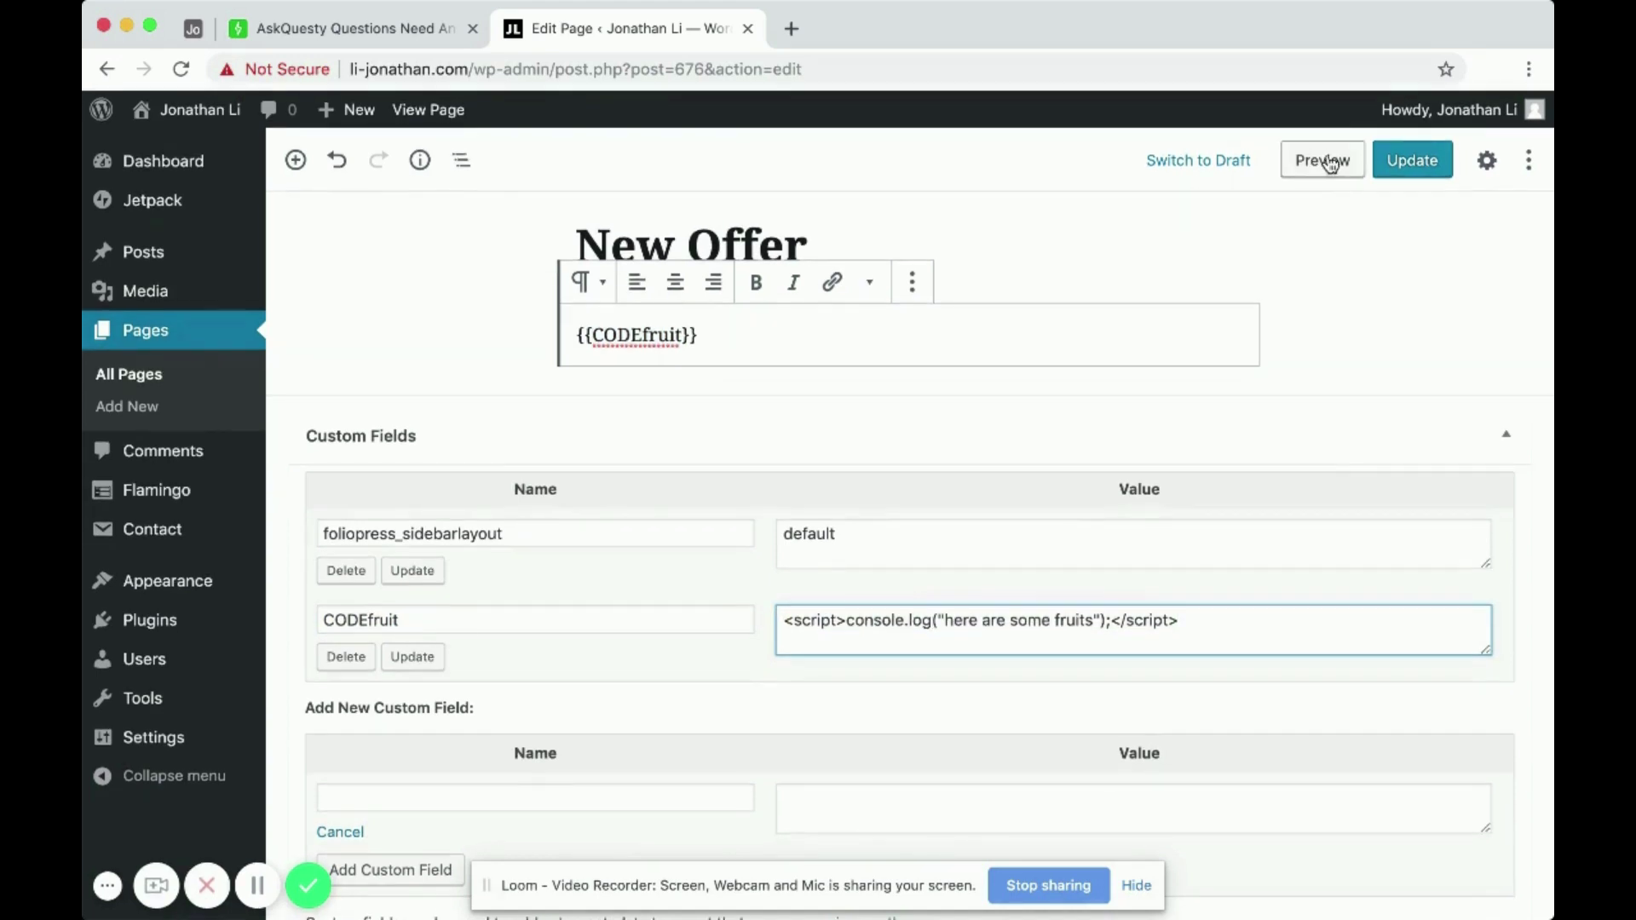
# Step: Preview the New Offer page and show its console message 'here are some fruits'
pyautogui.click(1327, 160)
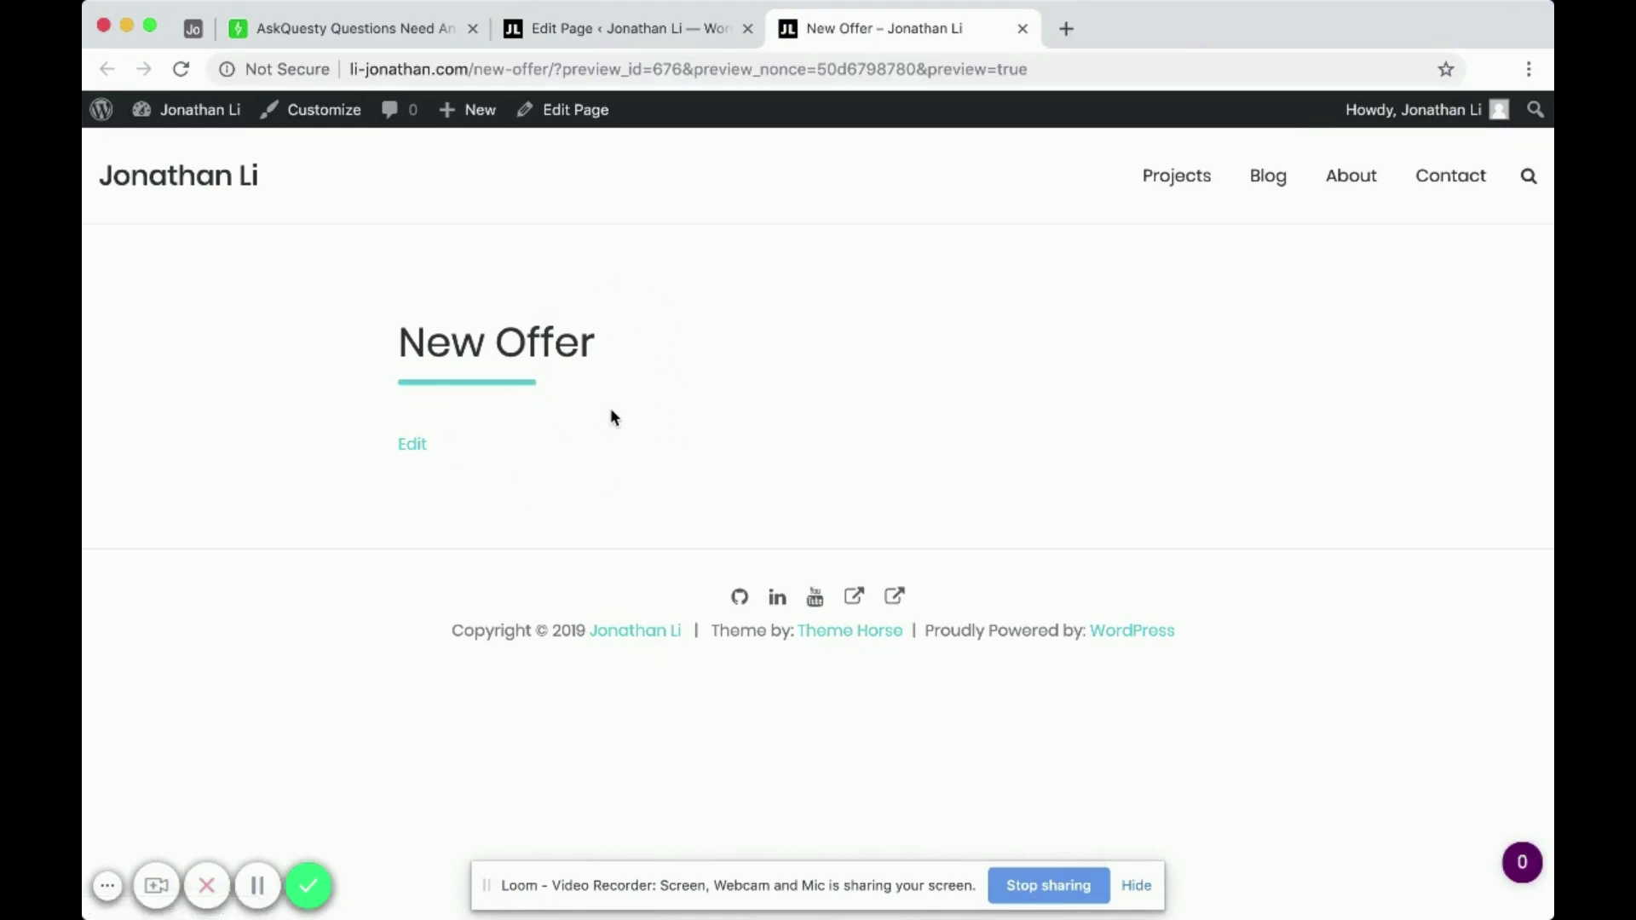
pyautogui.rightClick(703, 401)
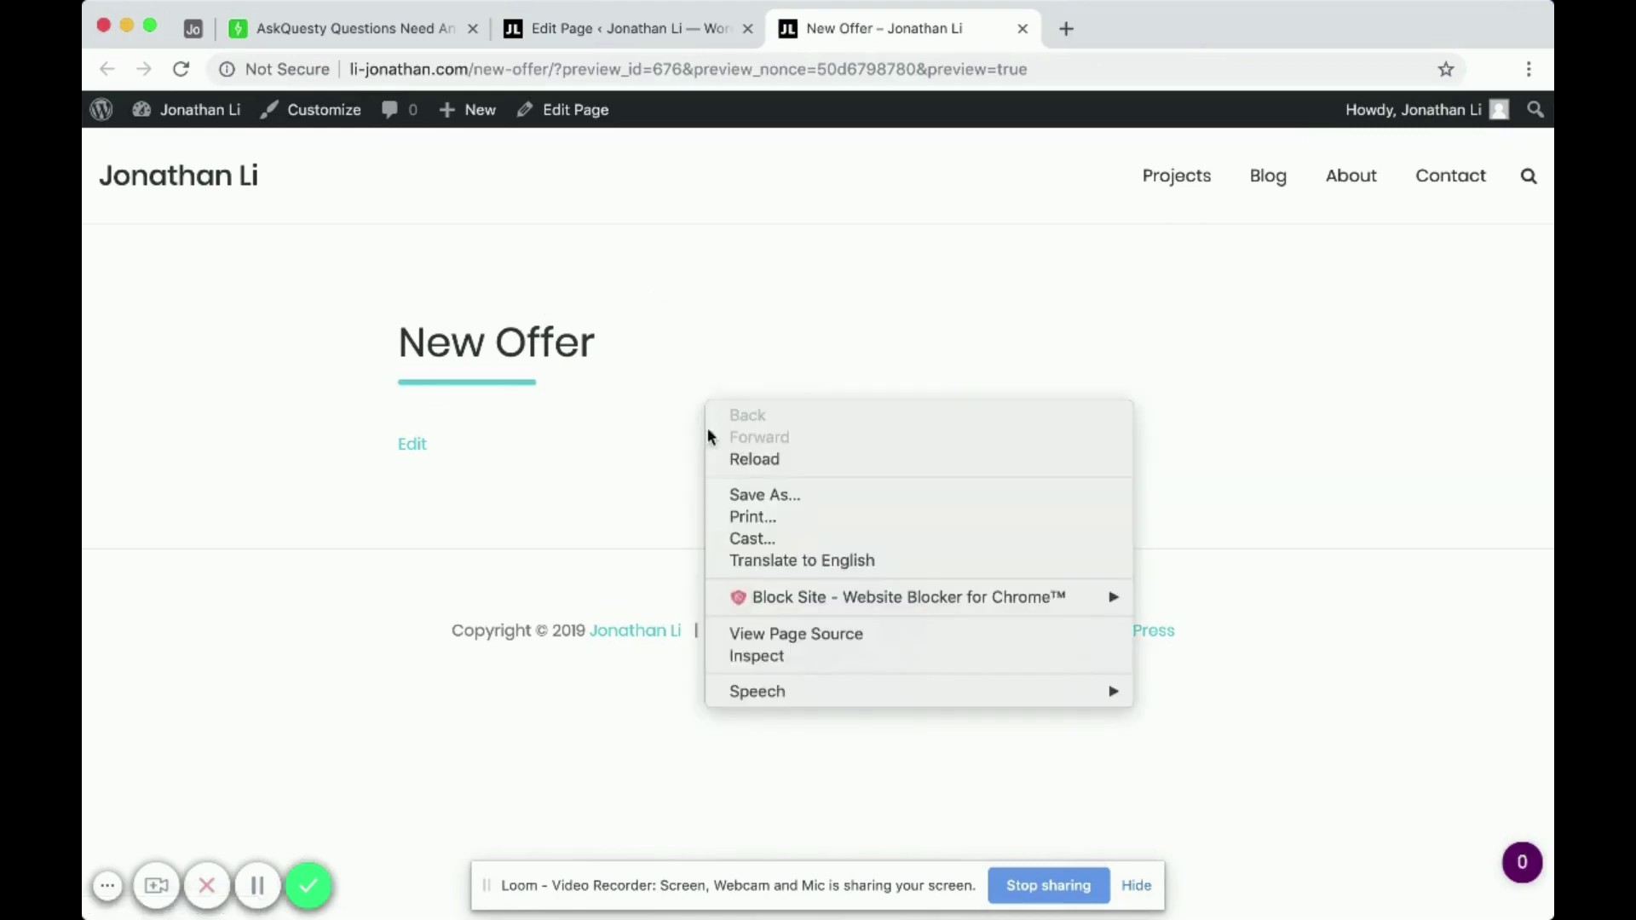
pyautogui.click(784, 655)
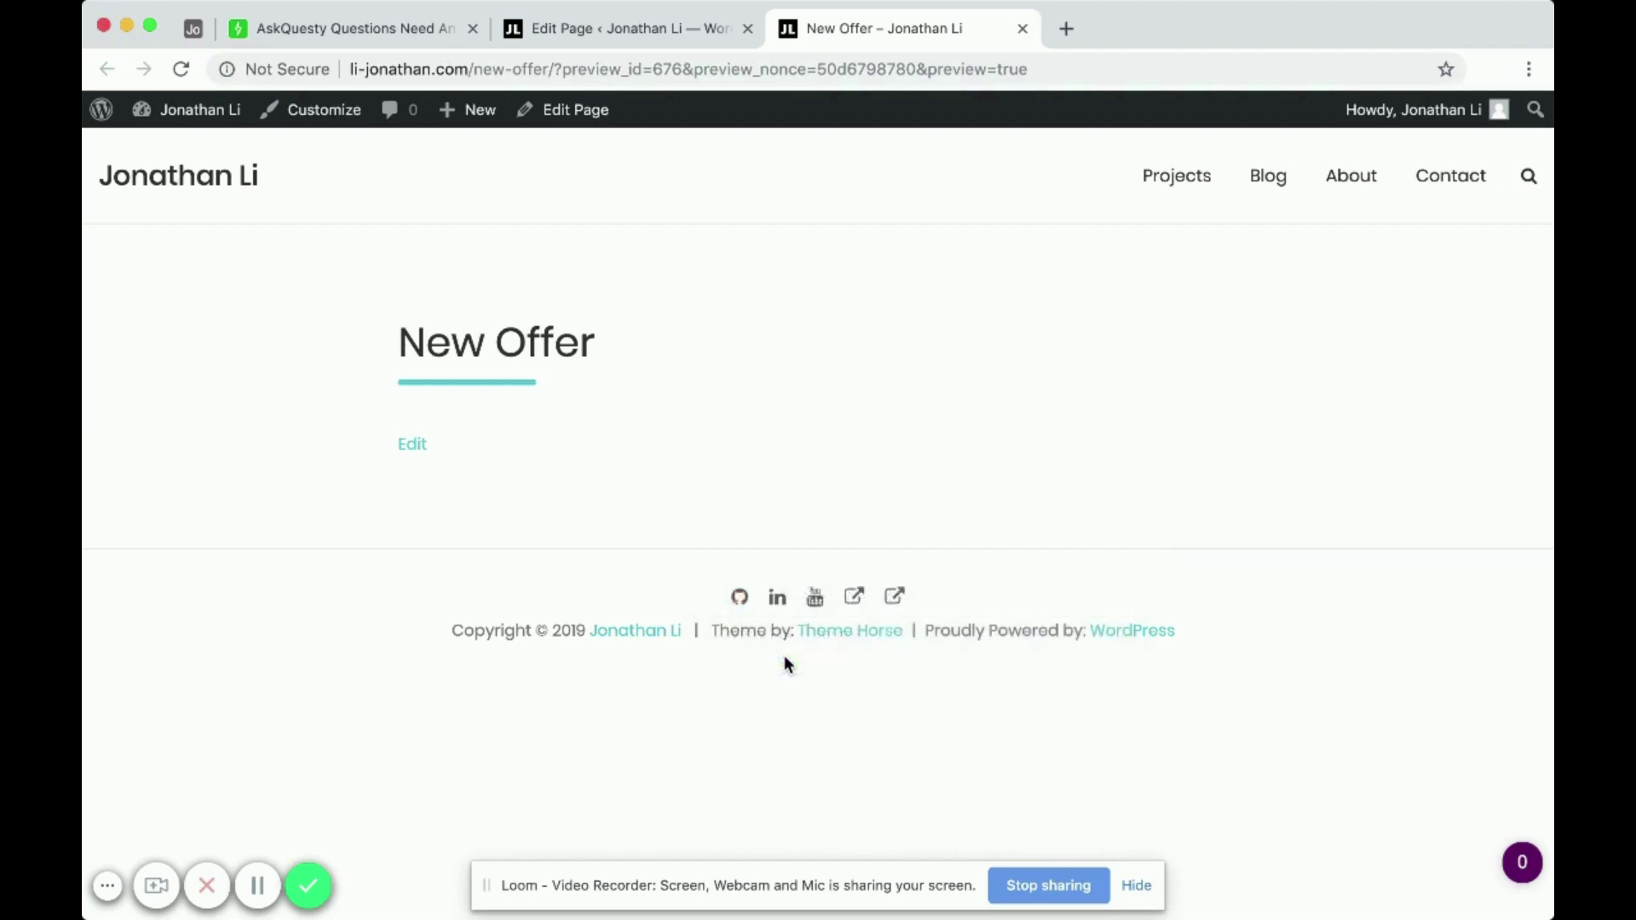
pyautogui.click(282, 591)
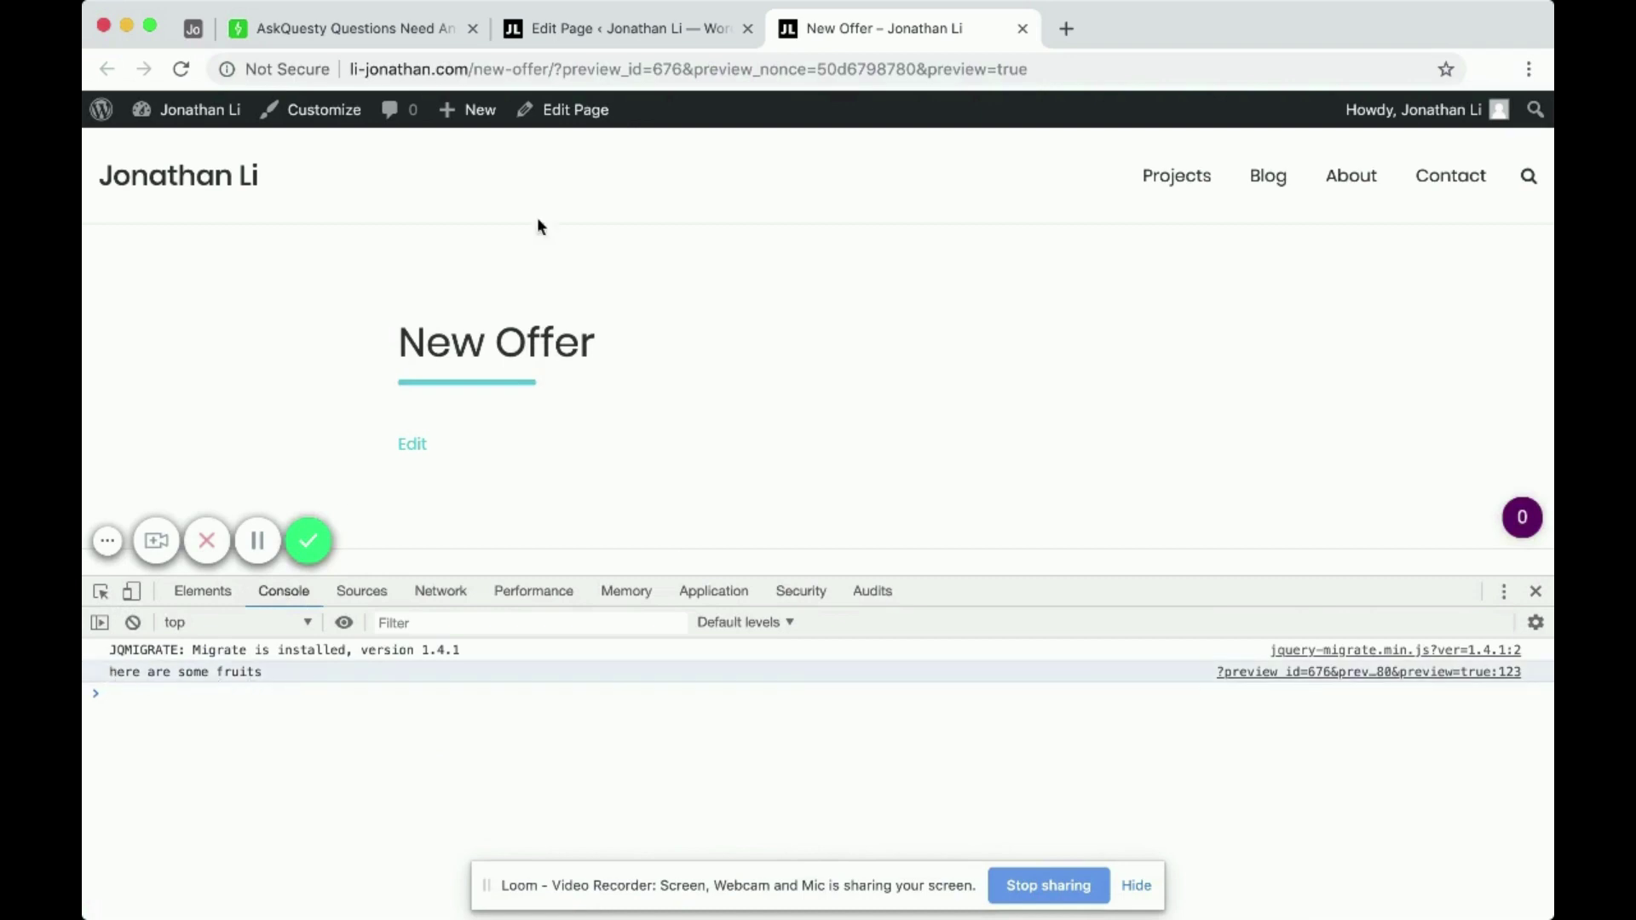
# Step: Replace the CODEfruit script's logged message with 'watermelon strawberry pear'
pyautogui.click(626, 28)
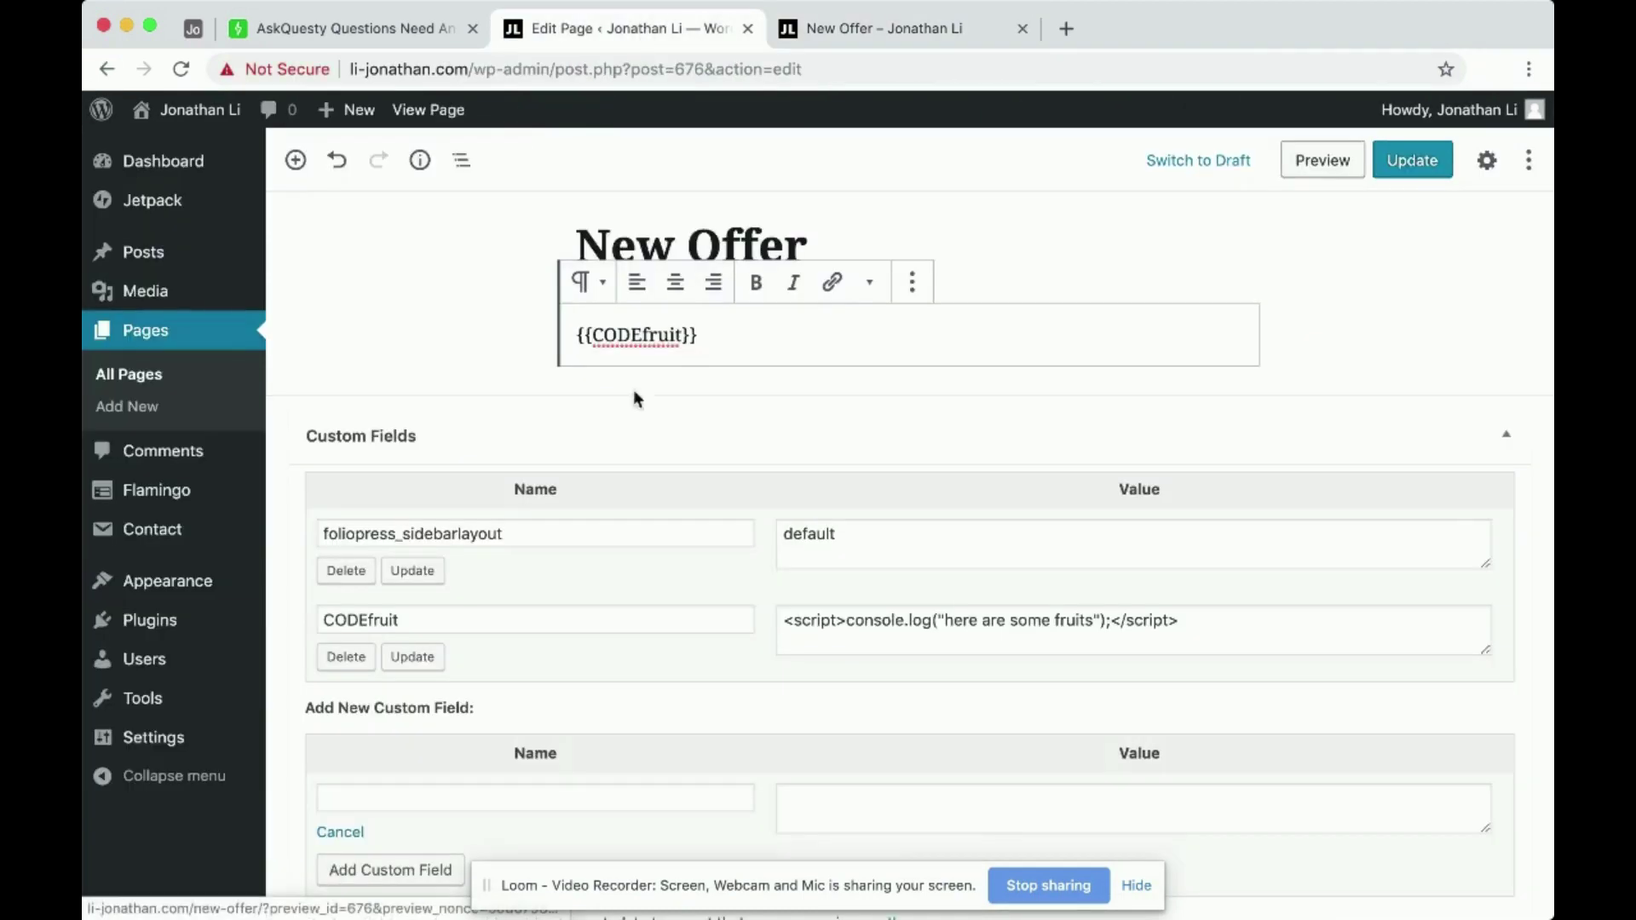
pyautogui.scroll(-1, 844, 575)
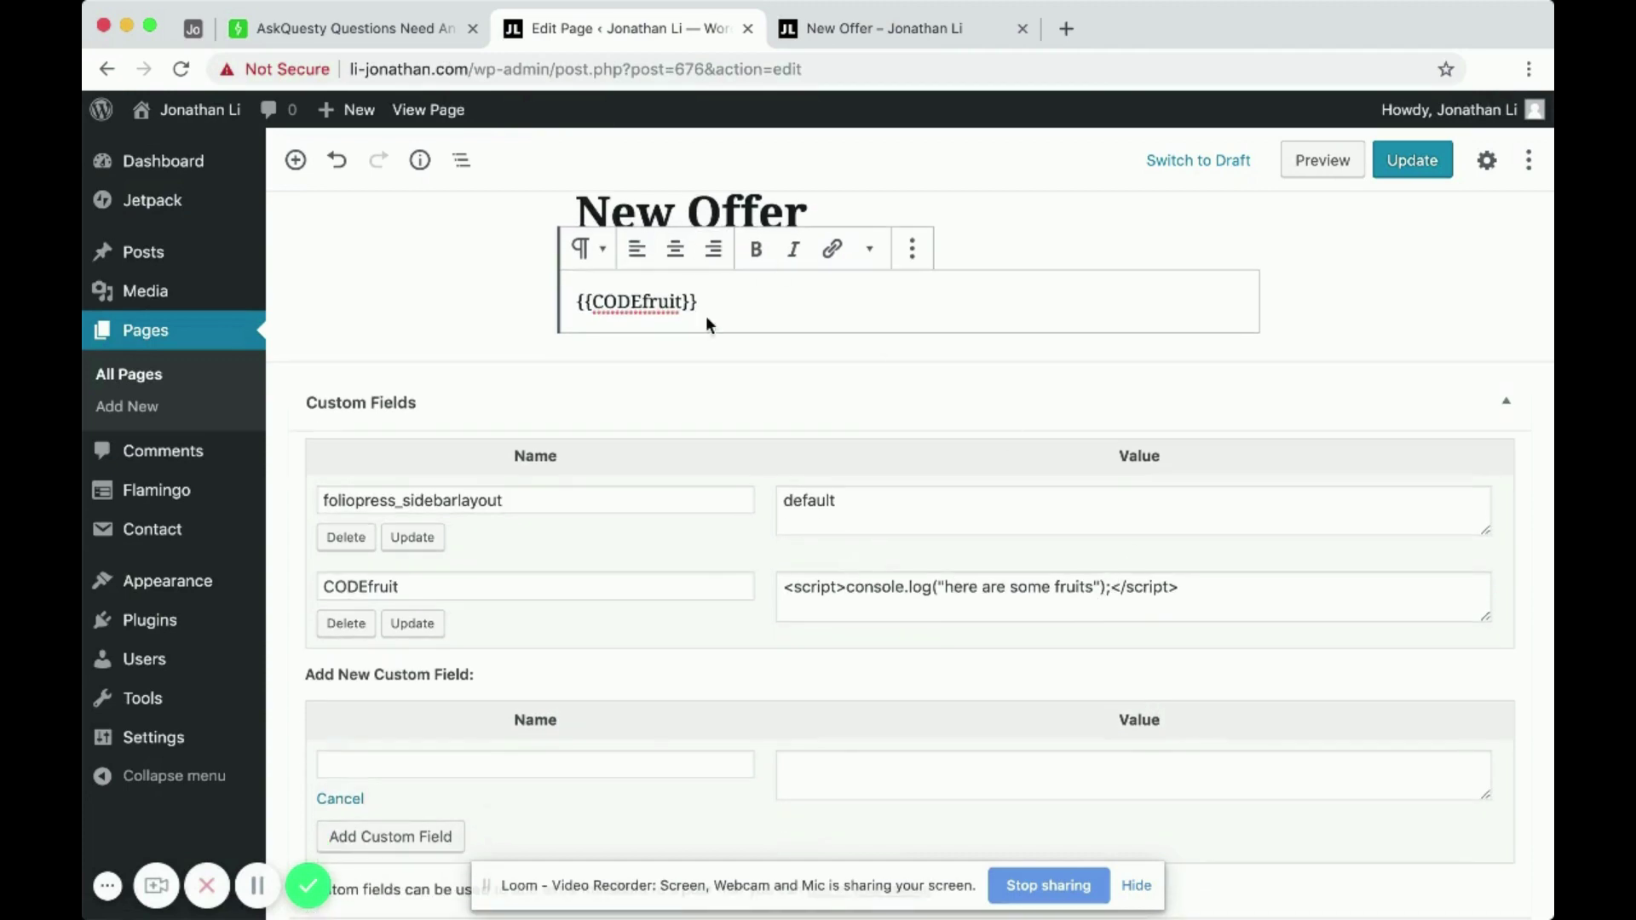
pyautogui.scroll(1, 754, 301)
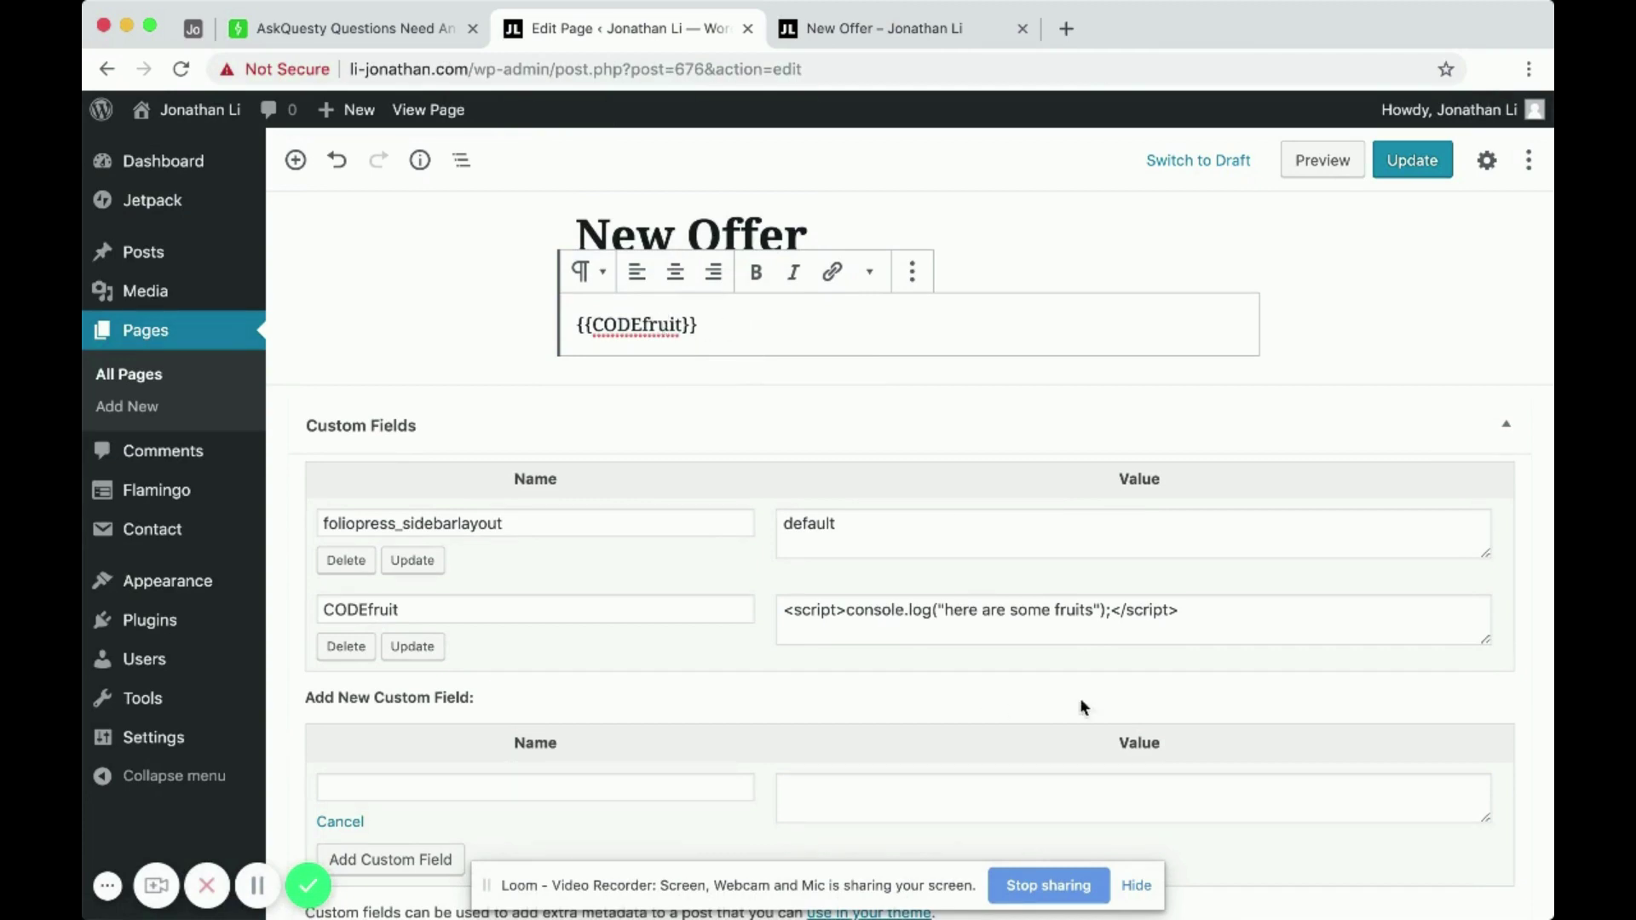
pyautogui.moveTo(1093, 611); pyautogui.dragTo(956, 609)
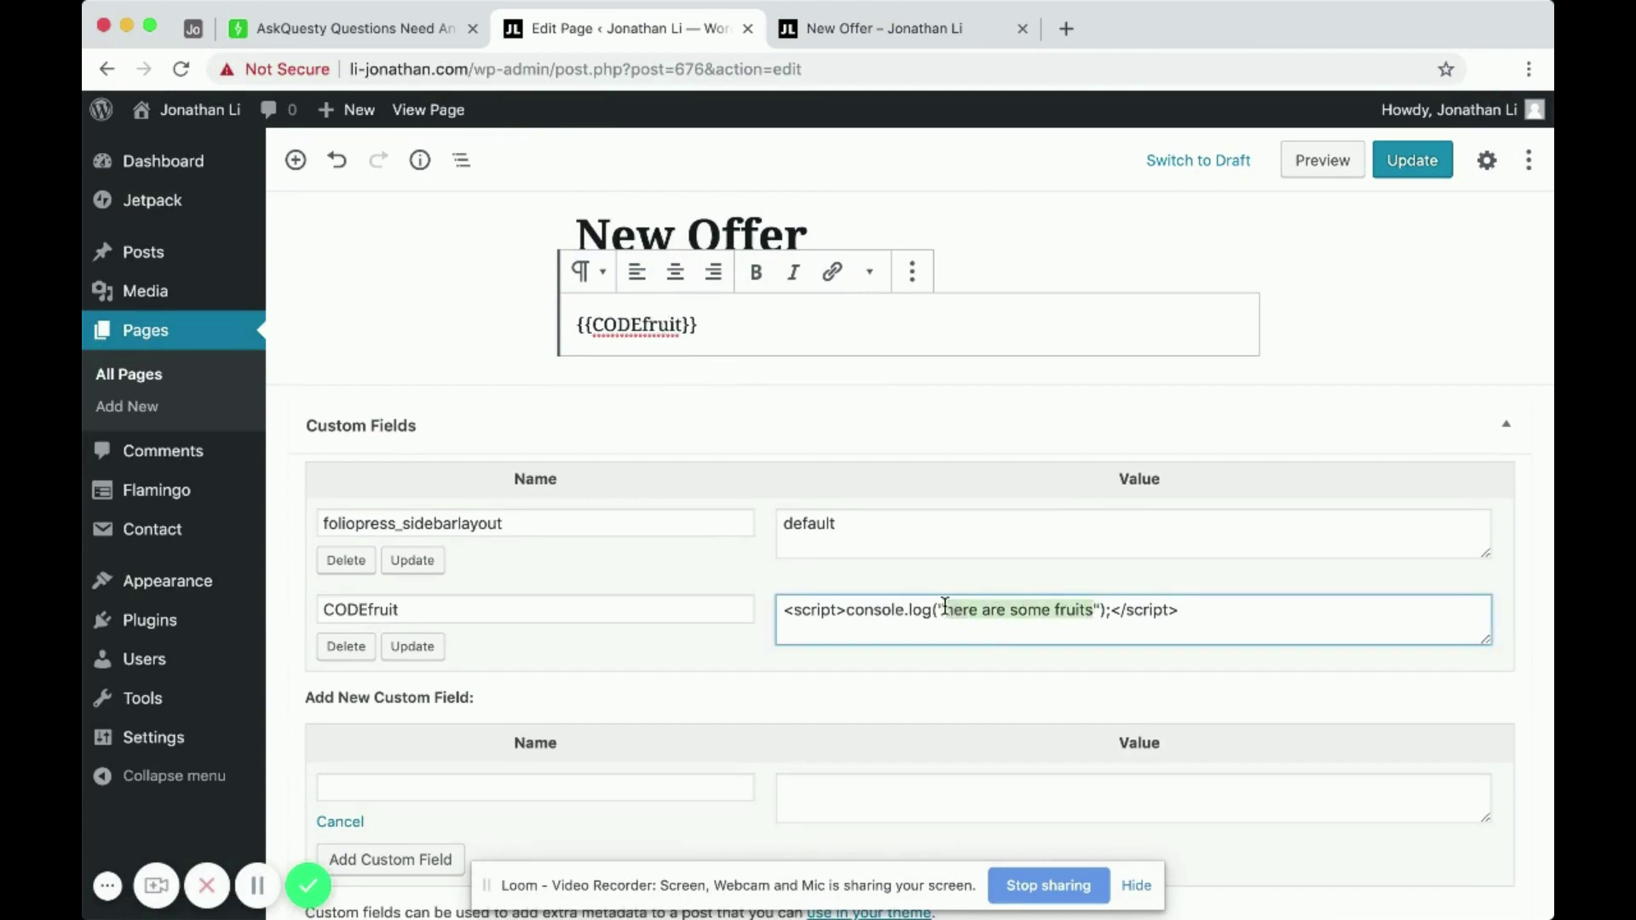
pyautogui.write('watermelons ')
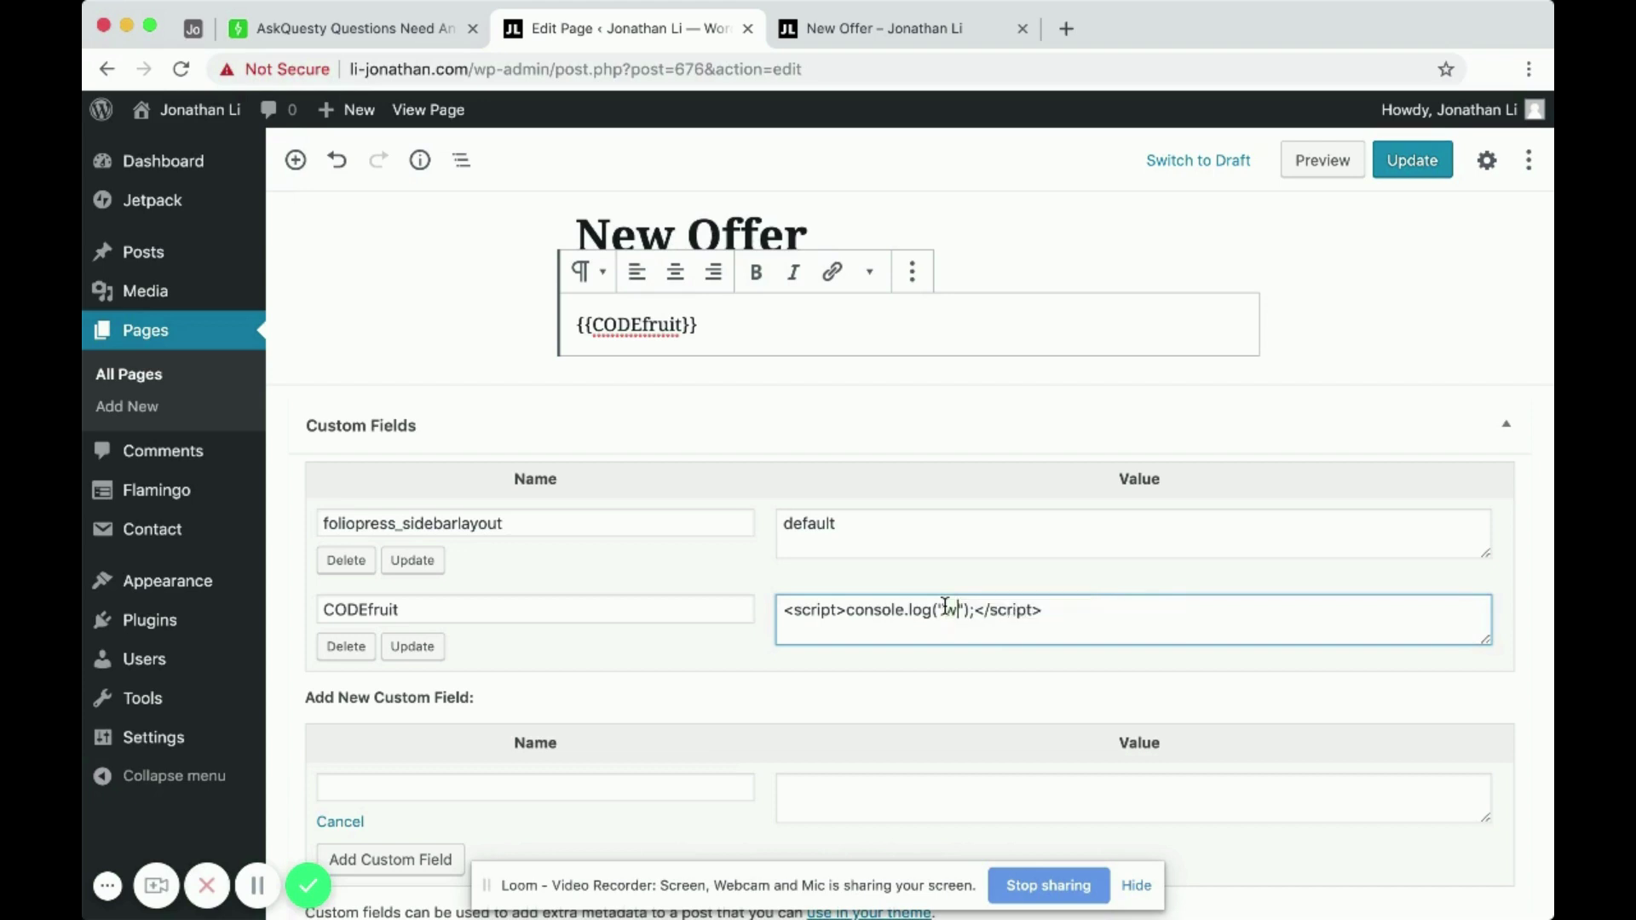
pyautogui.write('strawber')
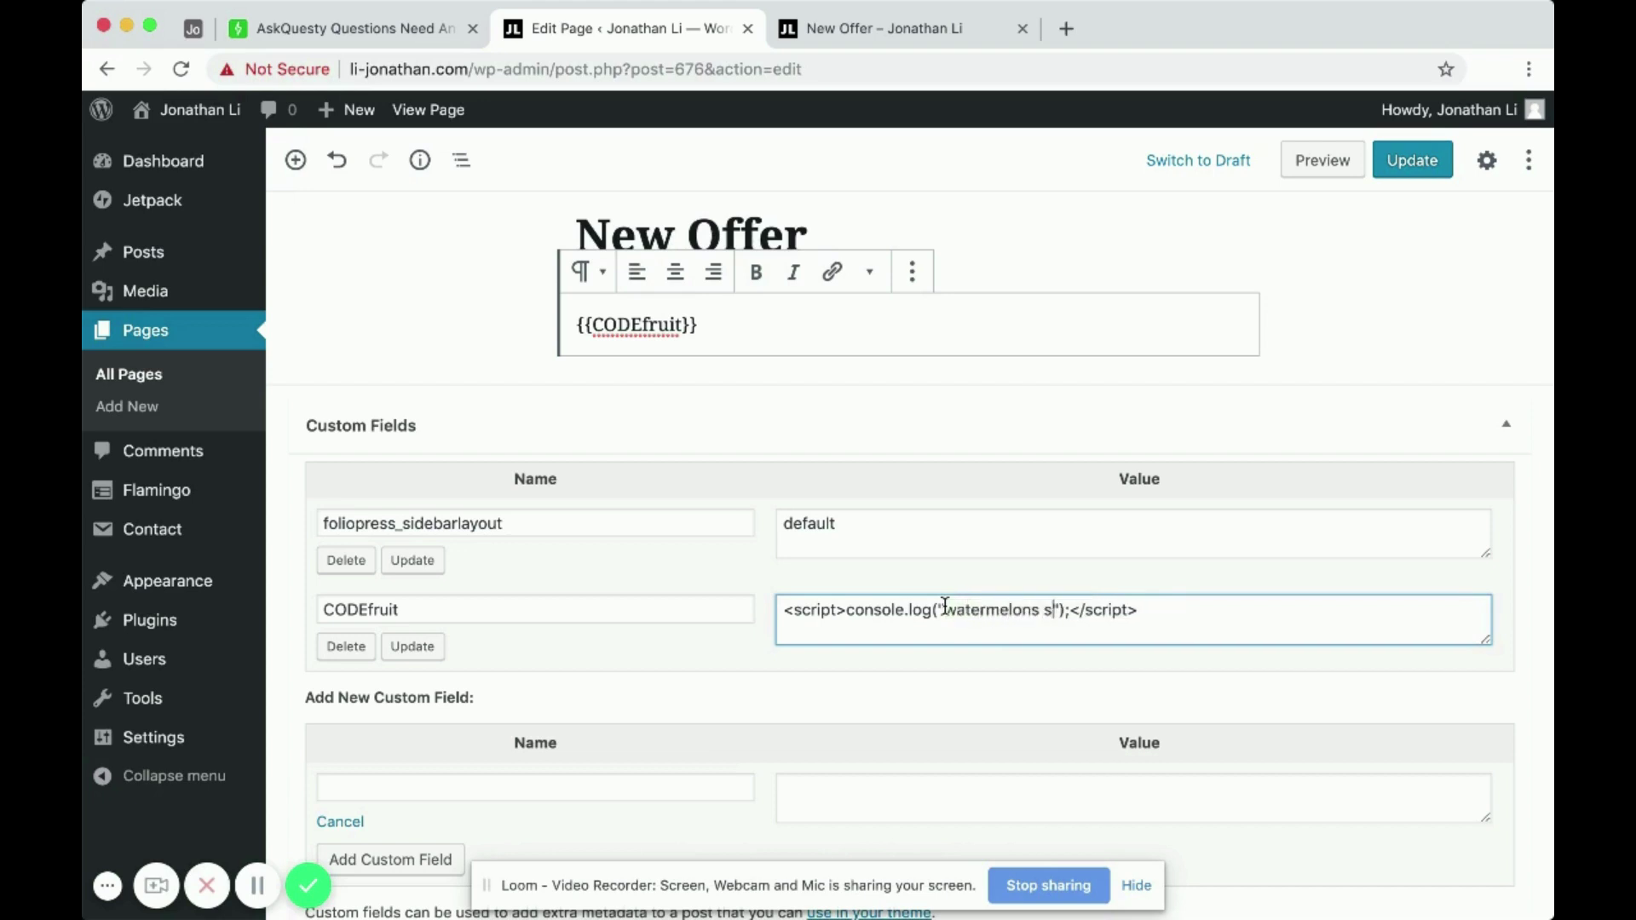
pyautogui.write('ry')
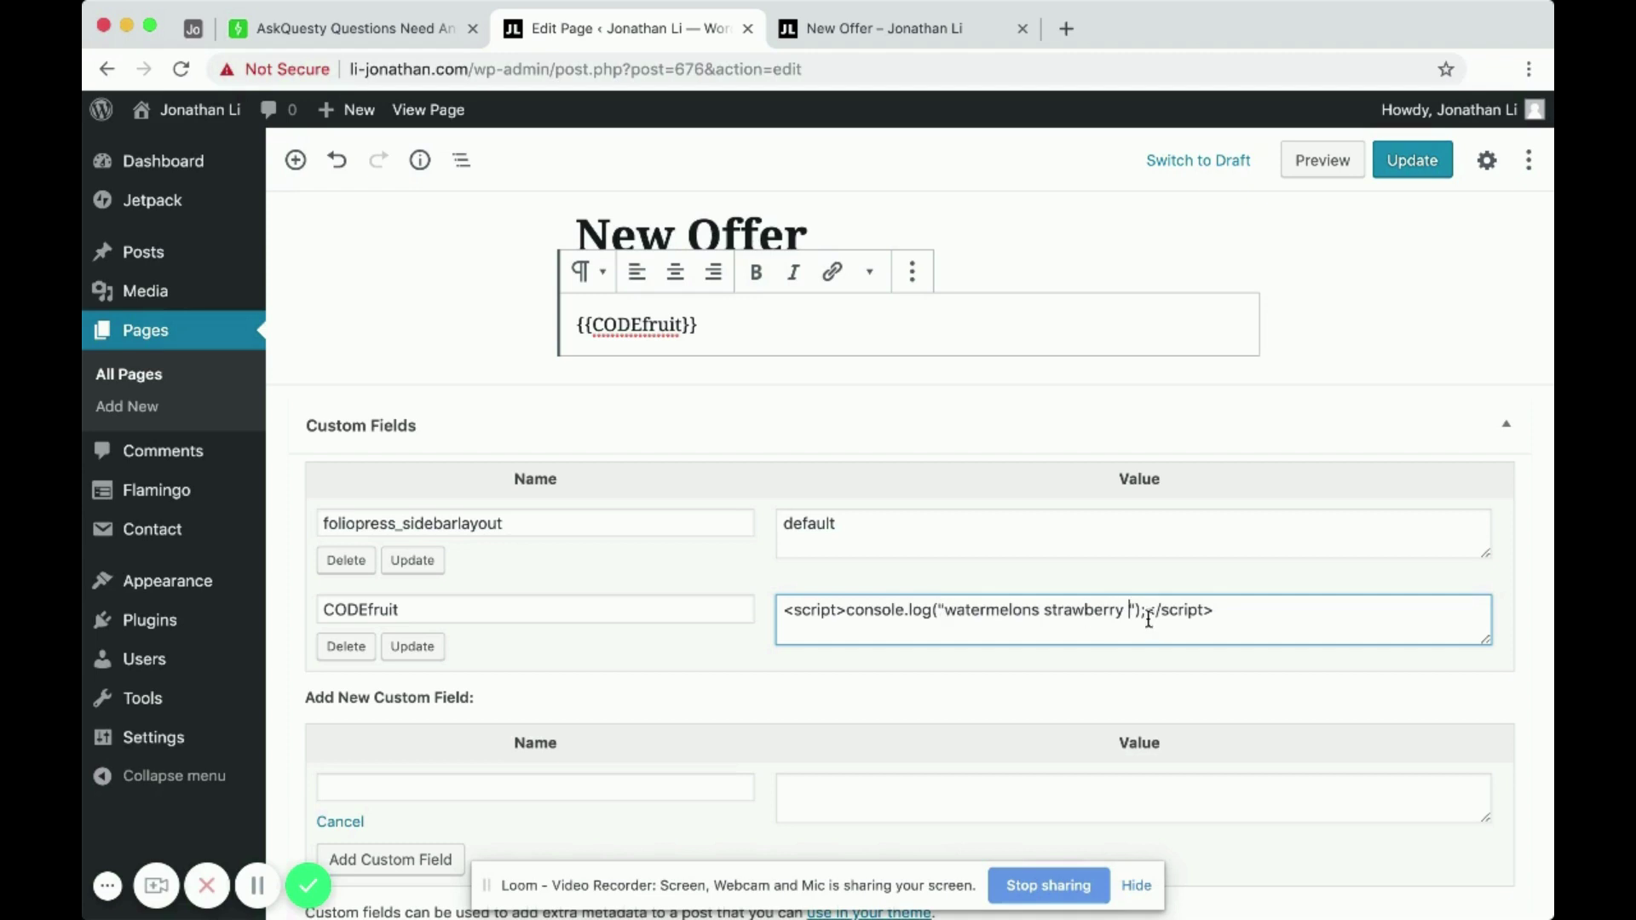
pyautogui.click(1037, 610)
pyautogui.press('BackSpace')
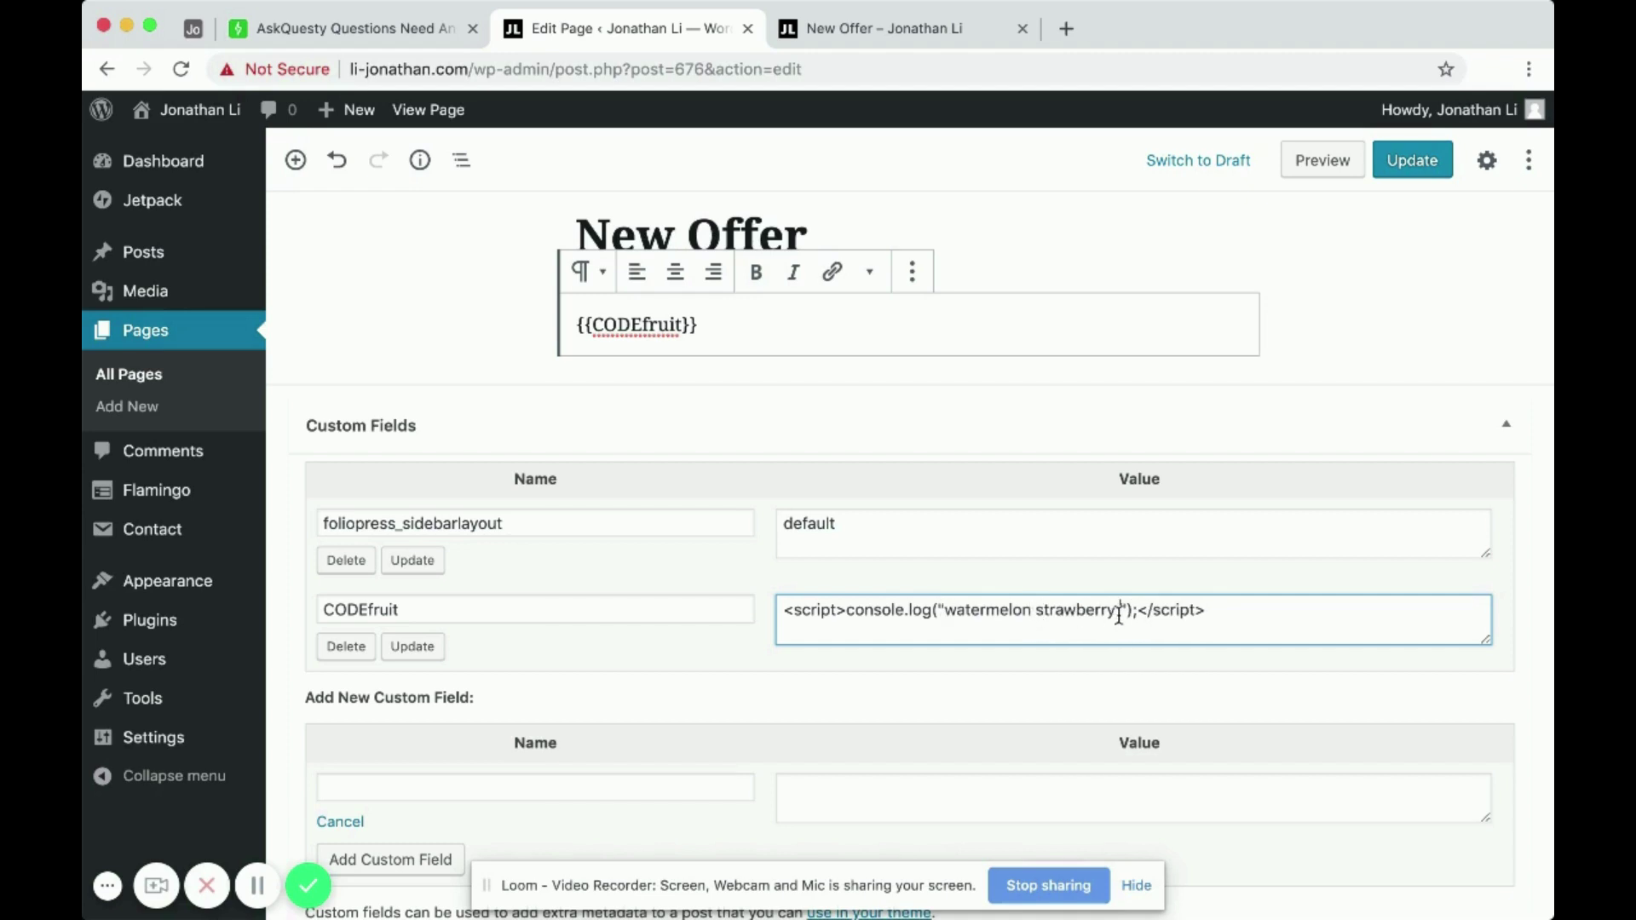
pyautogui.write('pear')
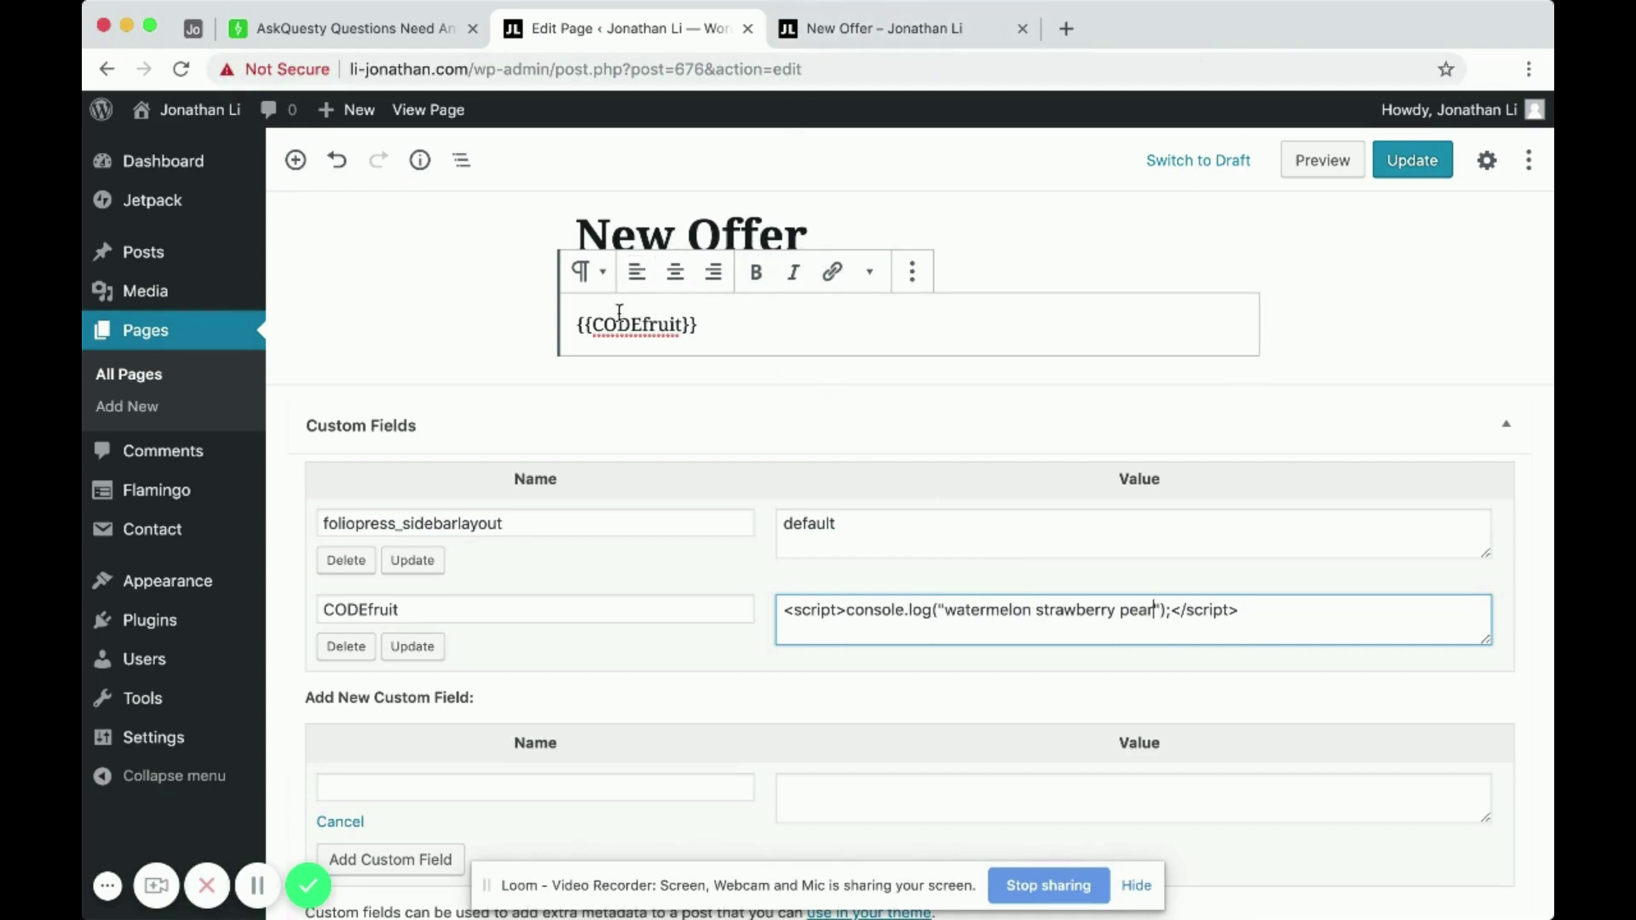
pyautogui.moveTo(1239, 610); pyautogui.dragTo(1095, 610)
pyautogui.click(1092, 615)
pyautogui.moveTo(590, 325); pyautogui.dragTo(675, 322)
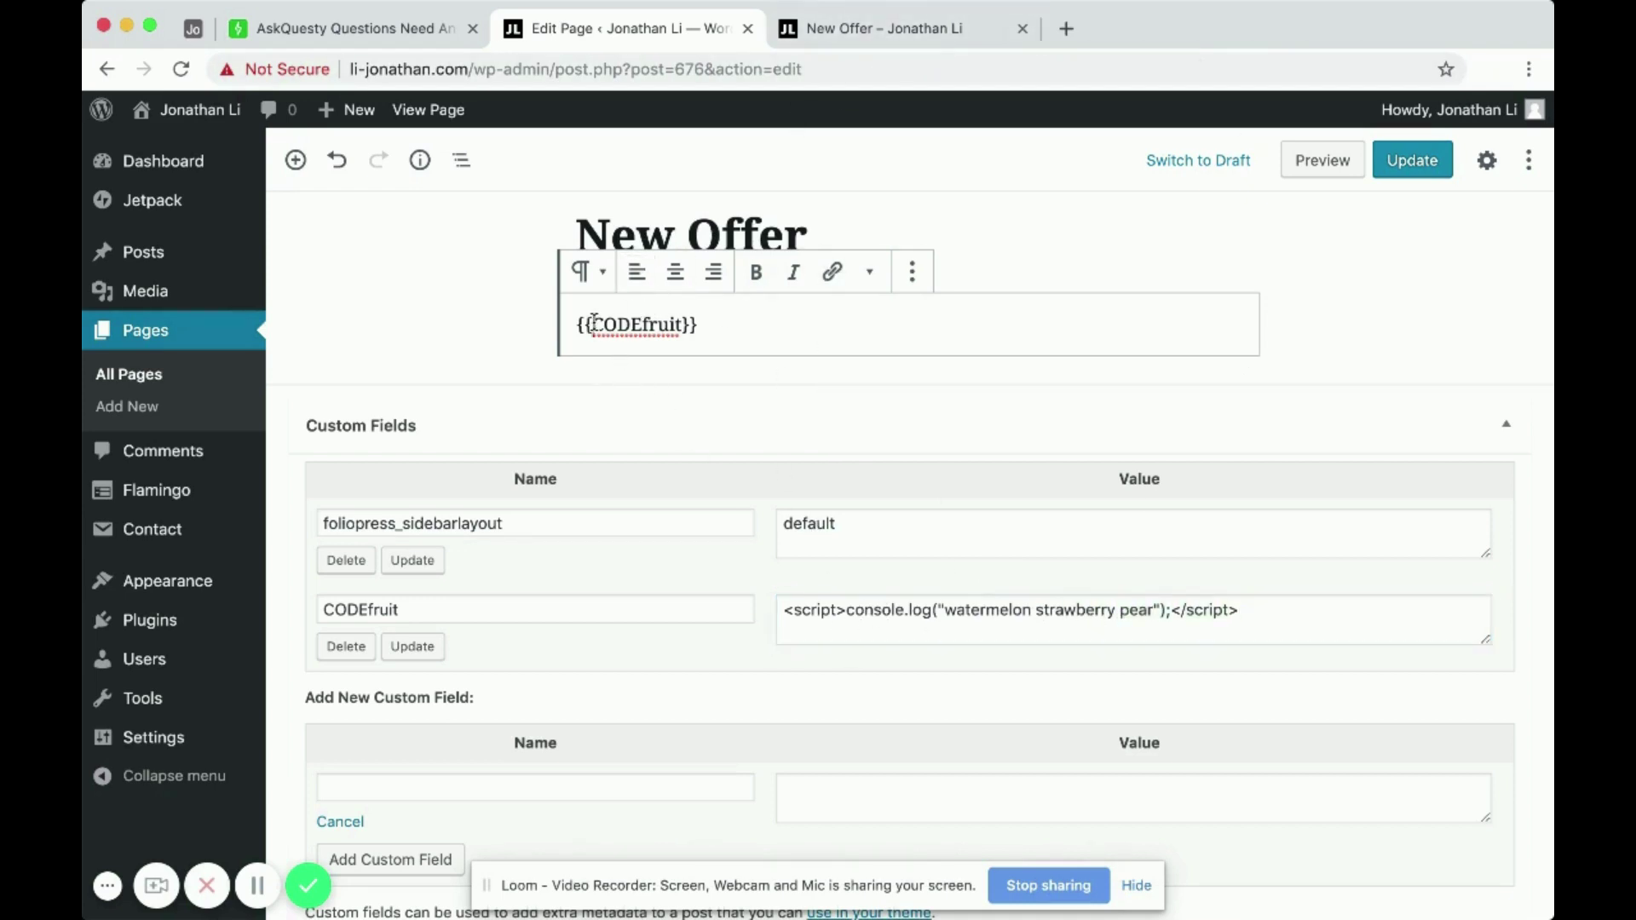
pyautogui.click(675, 322)
pyautogui.scroll(-1, 463, 659)
pyautogui.scroll(-1, 464, 661)
pyautogui.scroll(2, 550, 664)
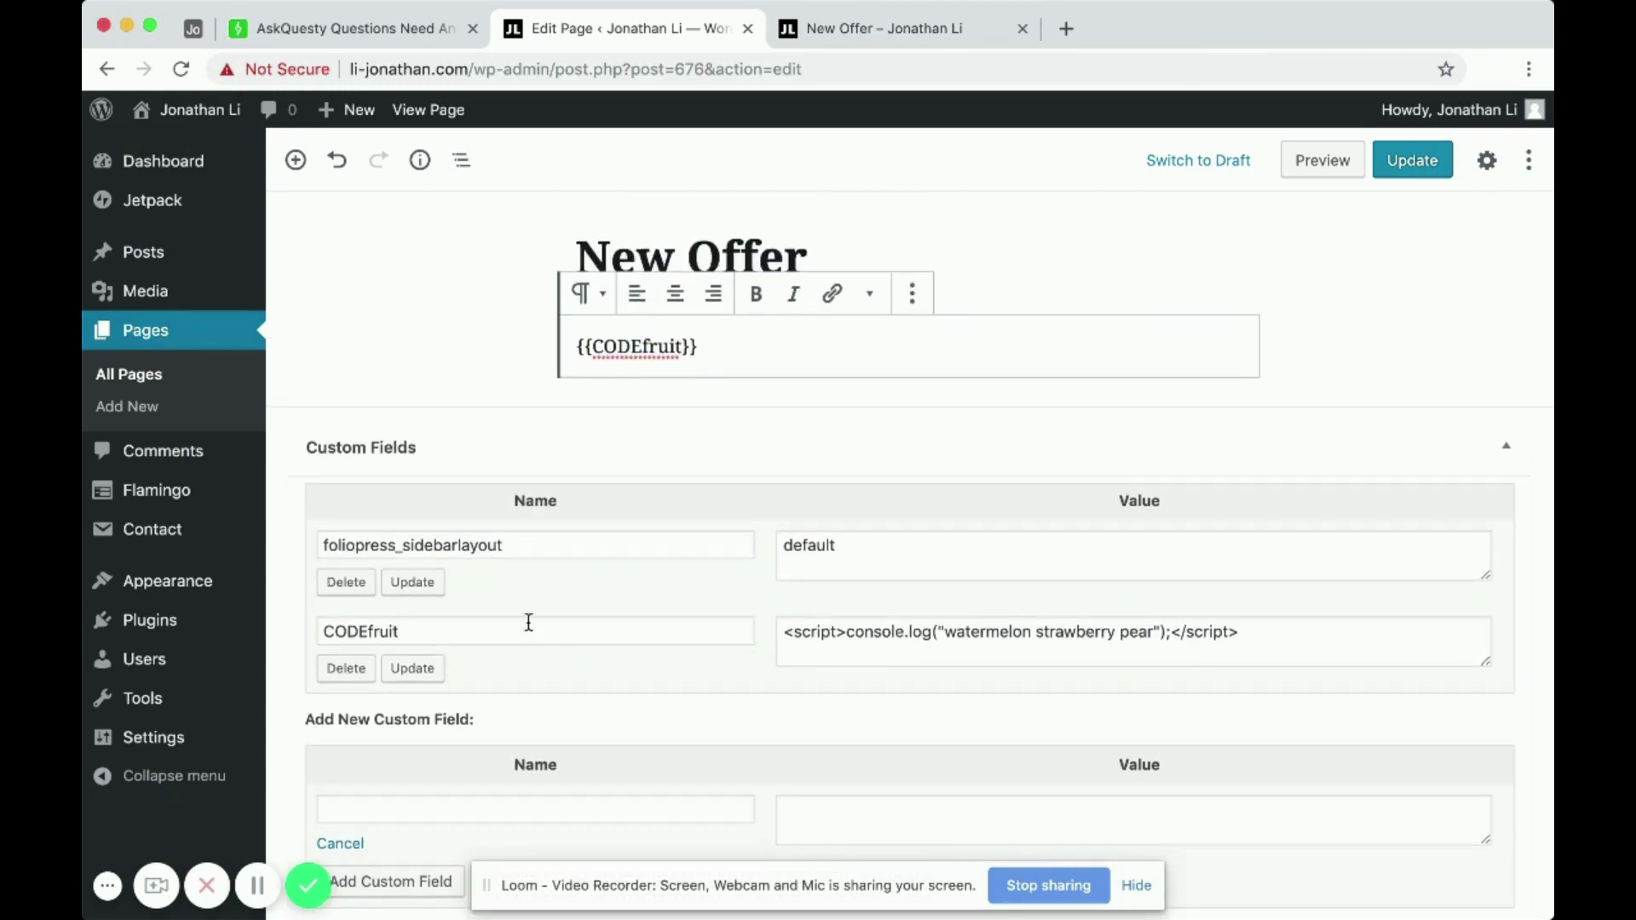
# Step: Delete trailing letters from the custom field's name after CODE
pyautogui.click(432, 630)
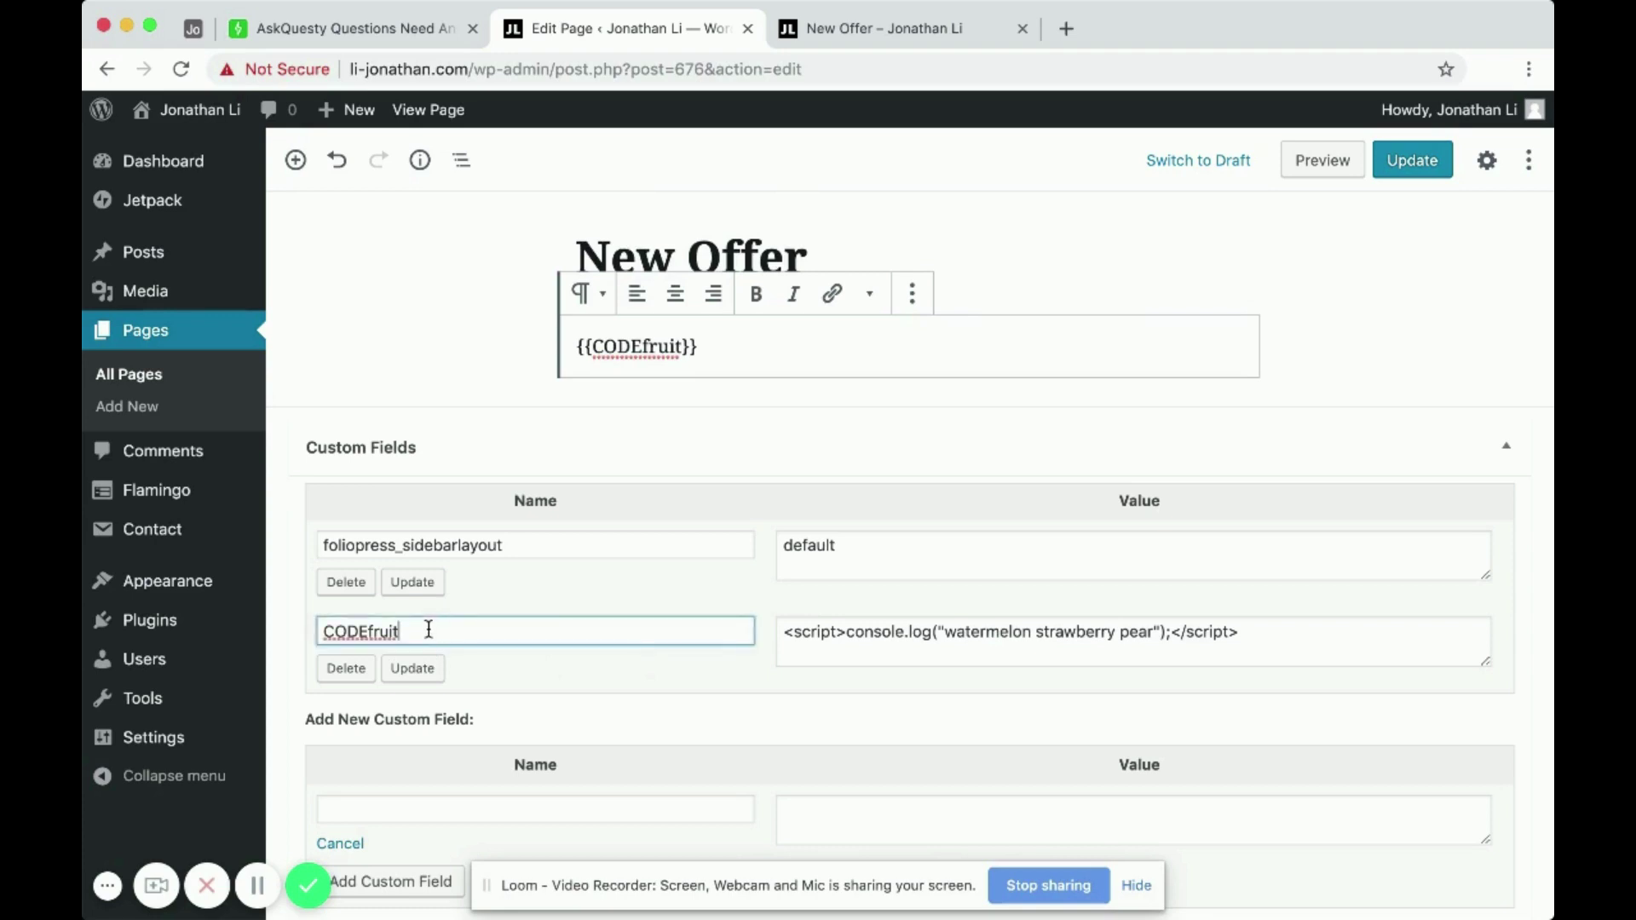
pyautogui.click(353, 631)
pyautogui.moveTo(366, 632)
pyautogui.mouseDown()
pyautogui.moveTo(325, 631)
pyautogui.moveTo(396, 632)
pyautogui.mouseUp()
pyautogui.press('BackSpace')
pyautogui.press('BackSpace')
pyautogui.press('BackSpace')
# Step: Select the fruit words in the script value to replace with 'boeing 737'
pyautogui.moveTo(1158, 631); pyautogui.dragTo(947, 636)
pyautogui.write('boein')
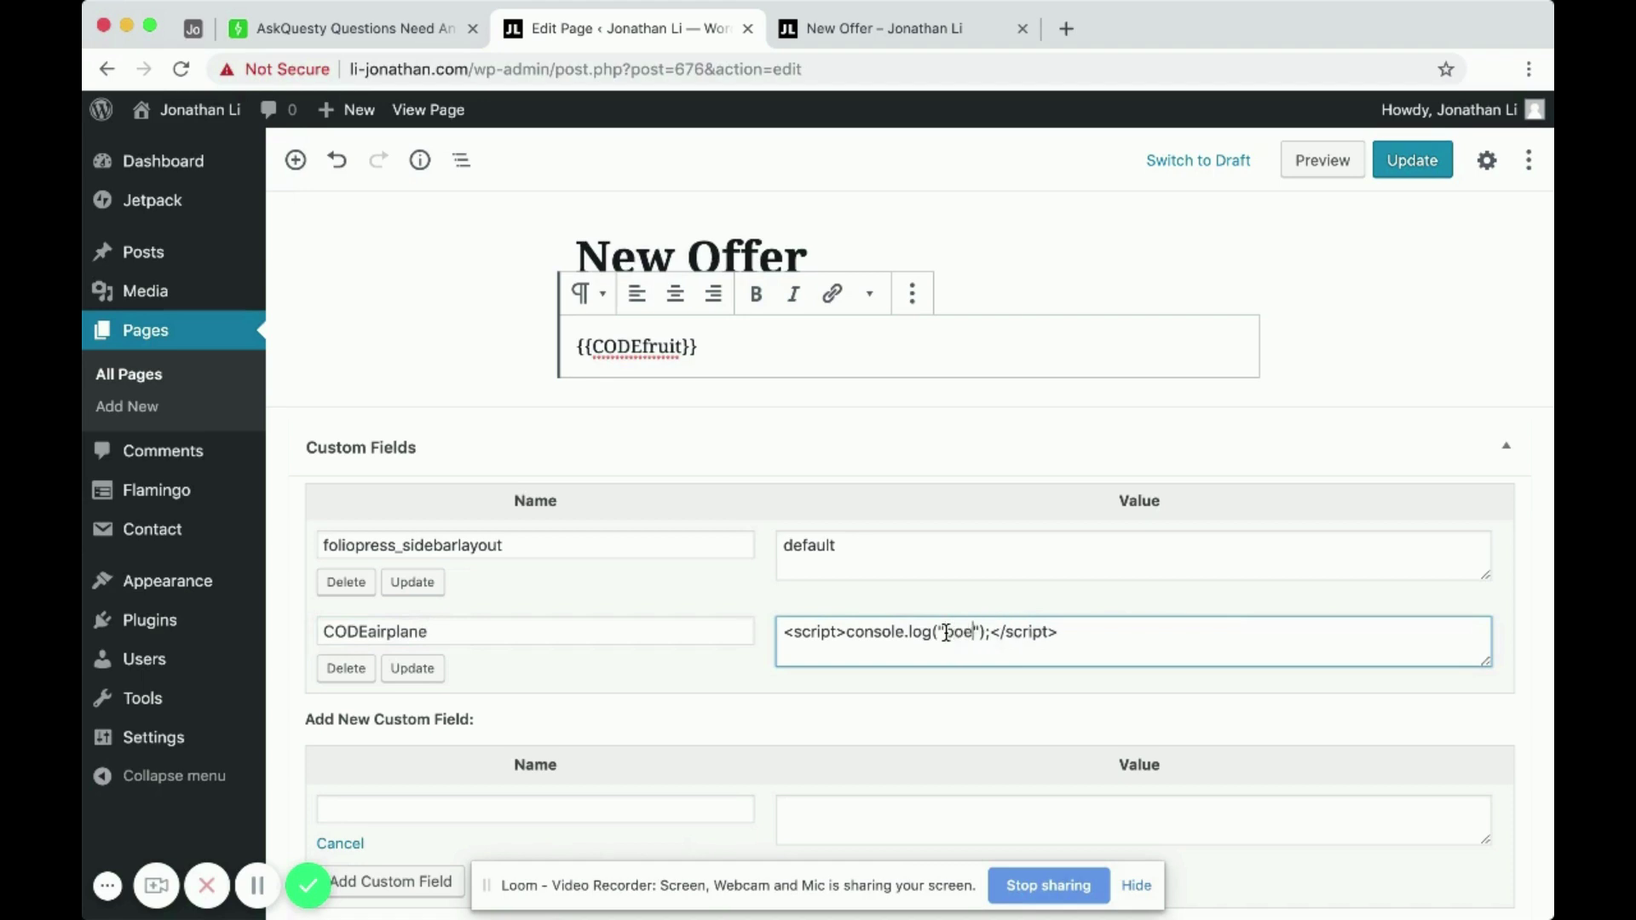
pyautogui.write('g 737')
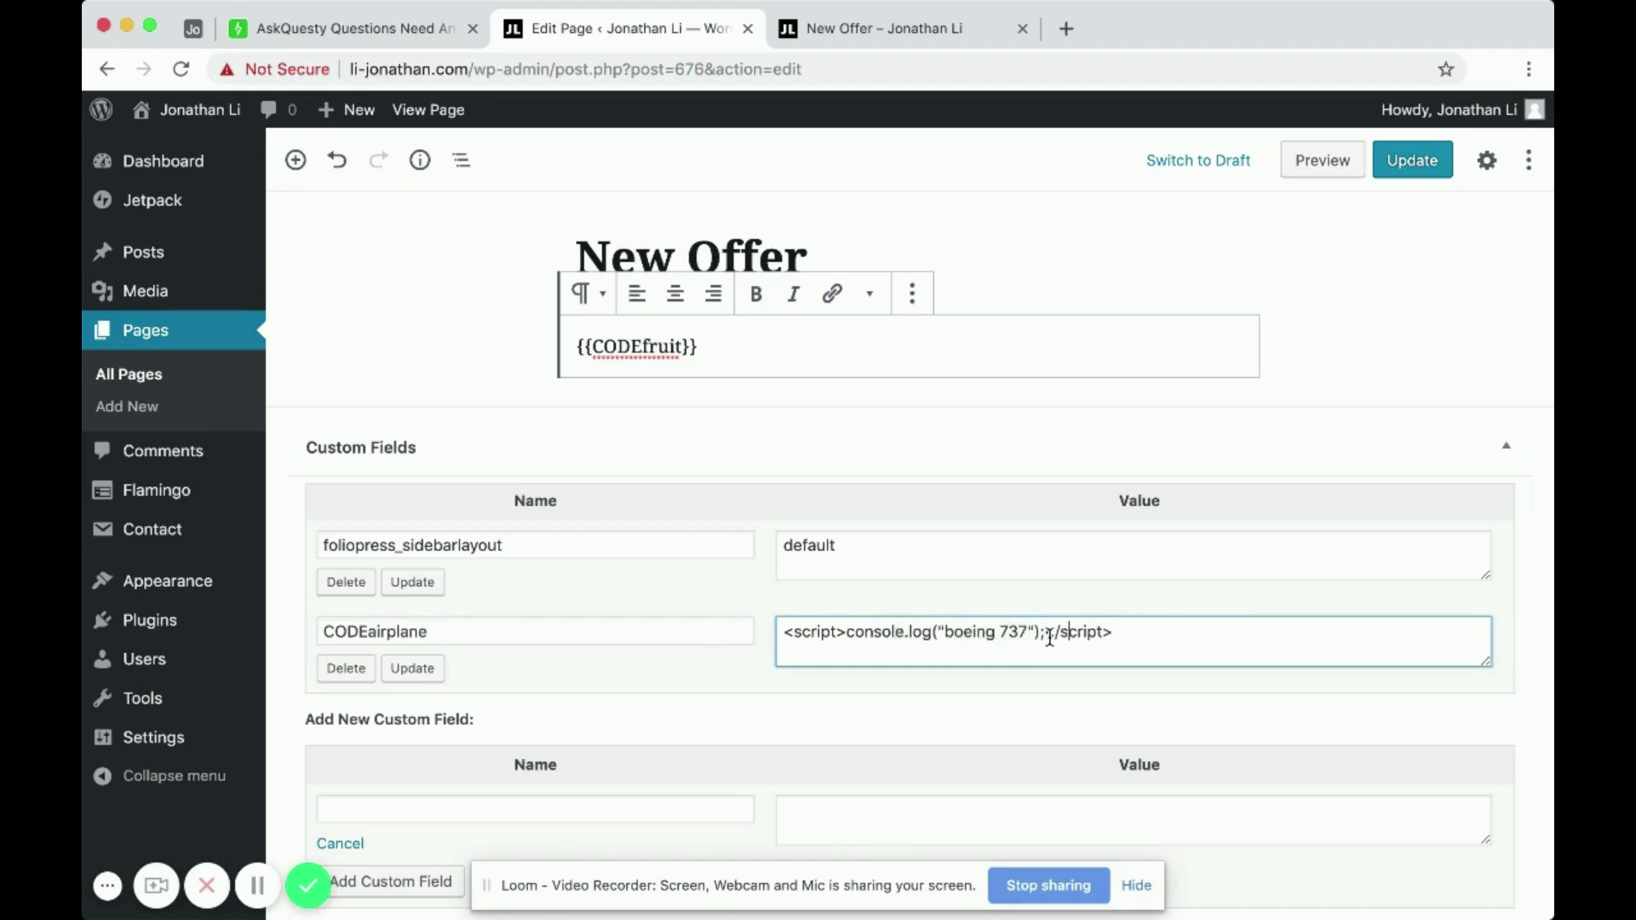
pyautogui.moveTo(1045, 632); pyautogui.dragTo(796, 635)
pyautogui.moveTo(1171, 634); pyautogui.dragTo(769, 636)
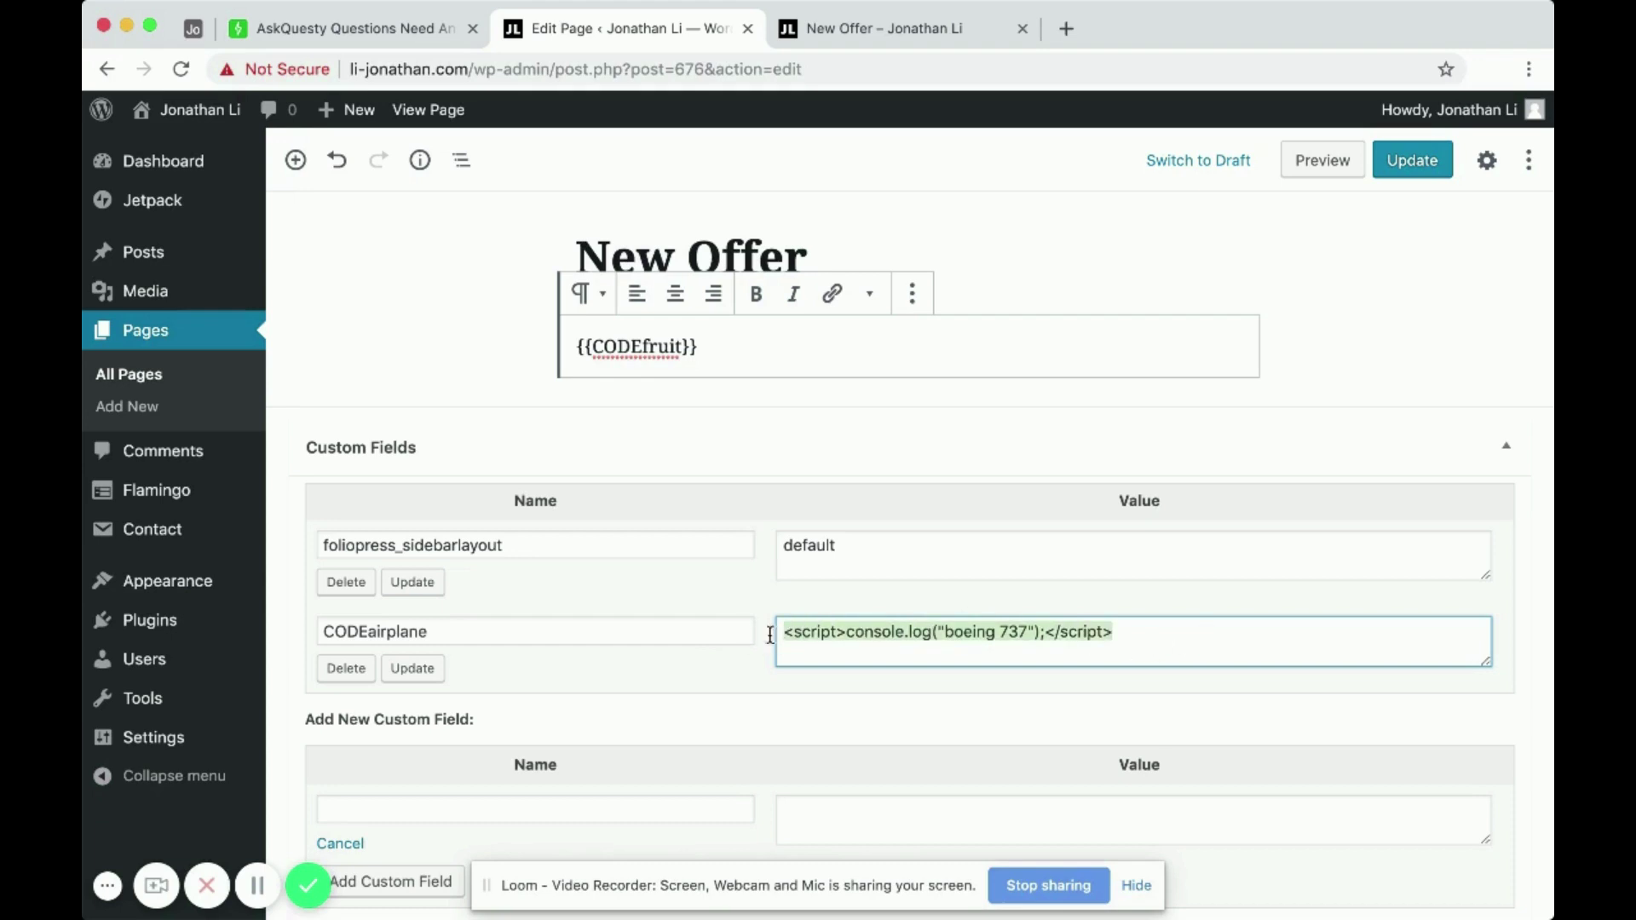
# Step: Select 'airplane' in the field name to cut it back to CODE
pyautogui.click(435, 632)
pyautogui.moveTo(434, 631); pyautogui.dragTo(367, 634)
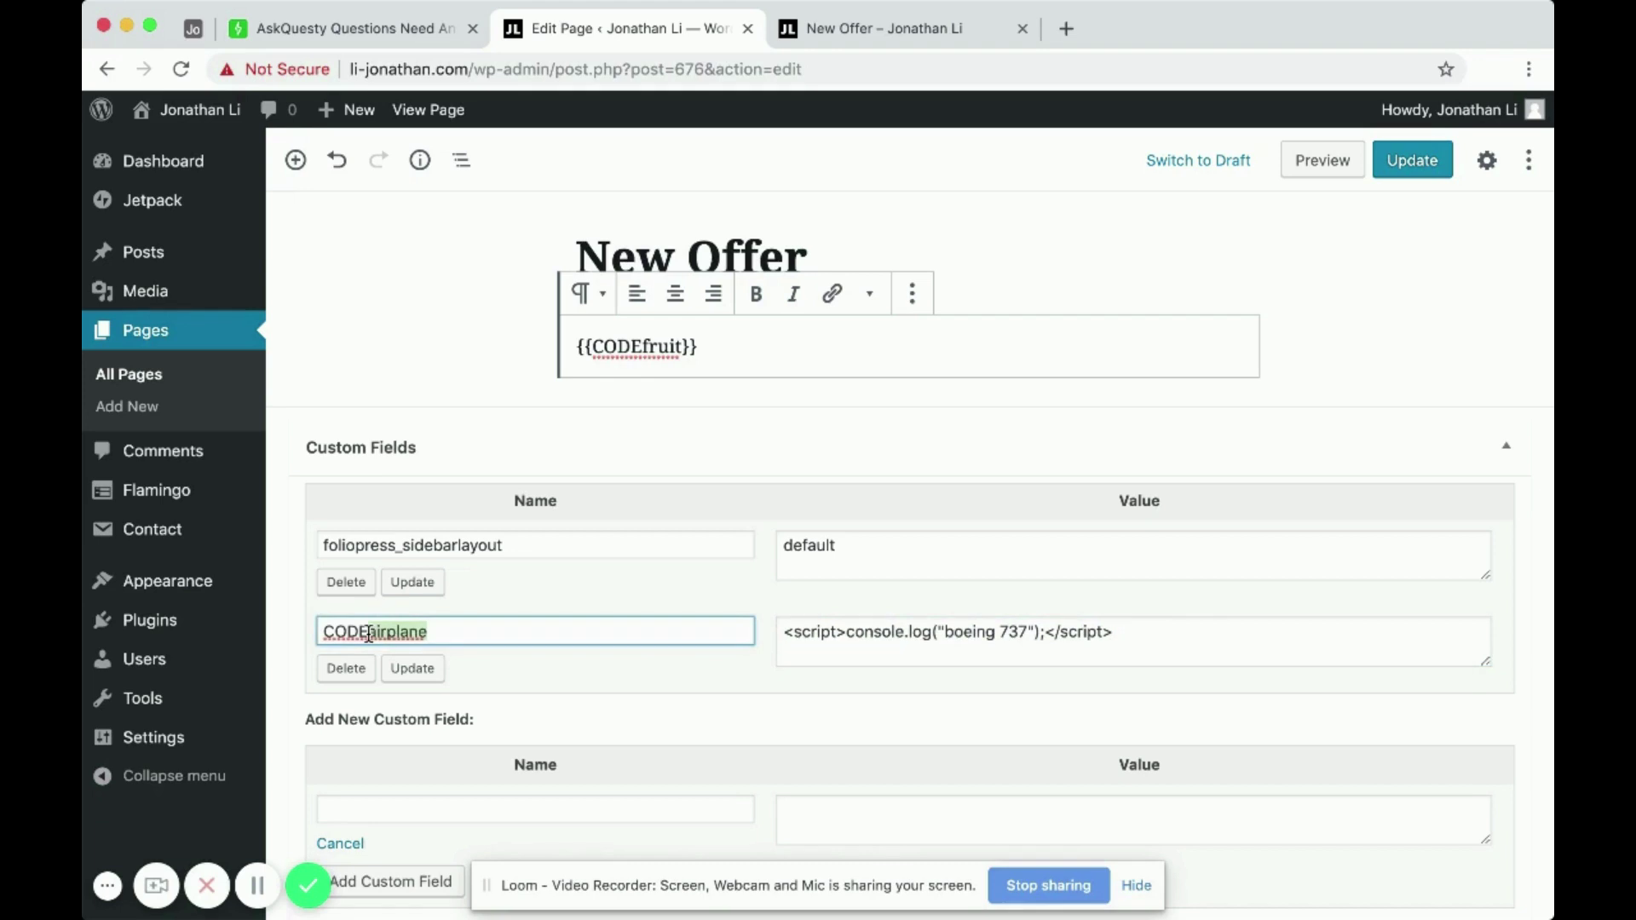
pyautogui.write('as')
pyautogui.write('qwerq')
pyautogui.doubleClick(345, 632)
pyautogui.click(416, 631)
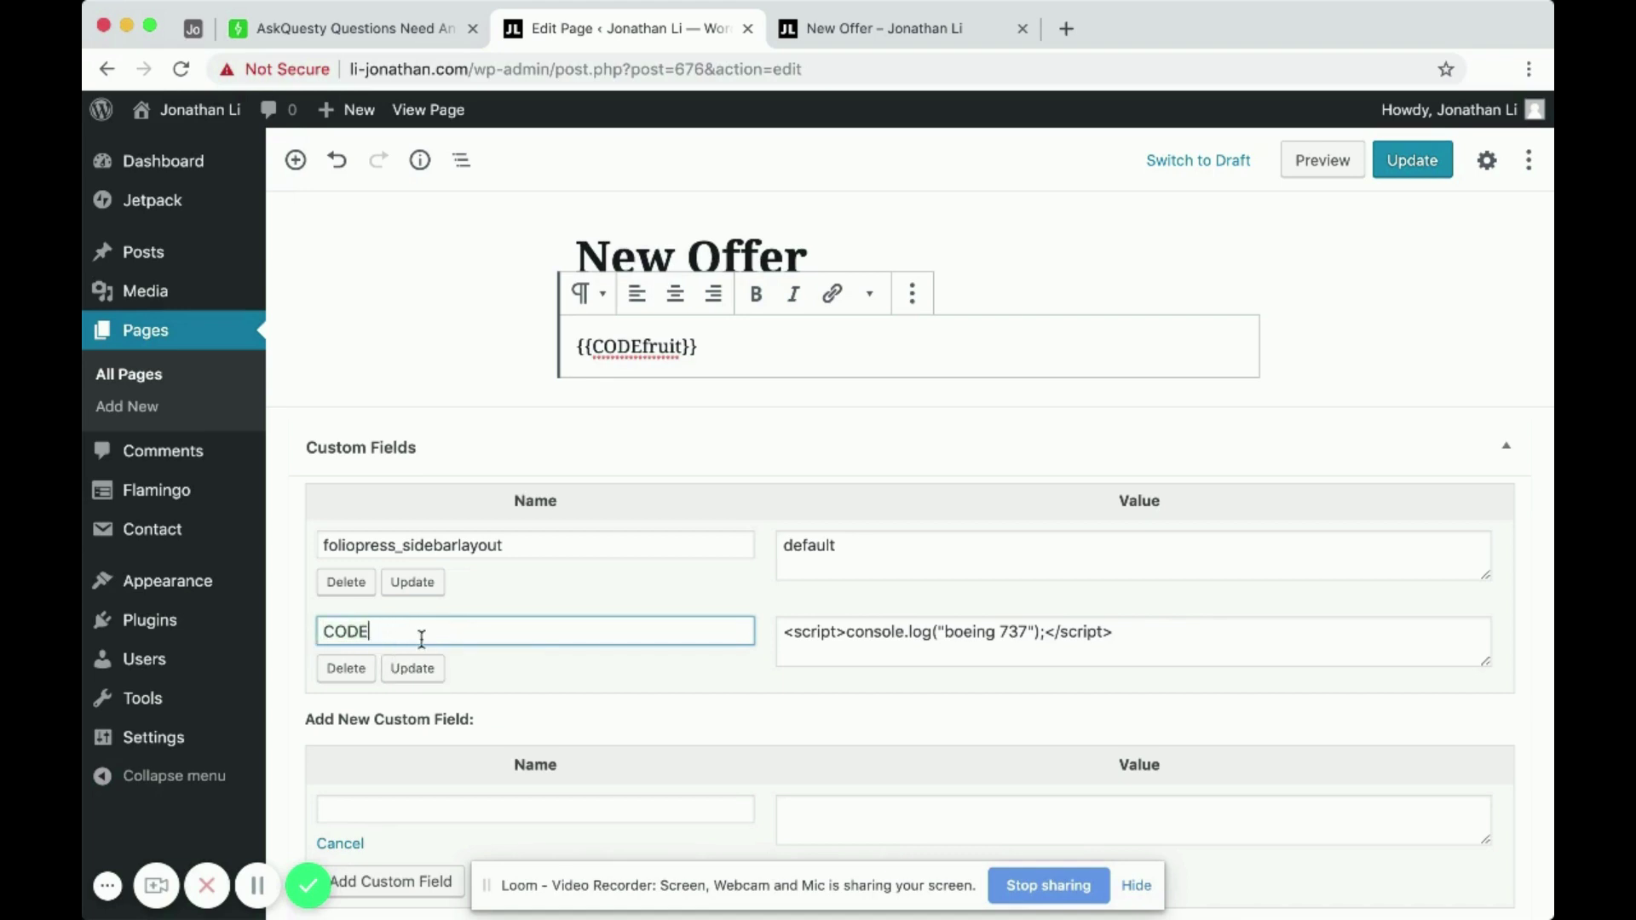
# Step: Open Code Embed's settings from Installed Plugins and highlight the Keyword CODE
pyautogui.keyDown('super'); pyautogui.click(150, 623); pyautogui.keyUp('super')
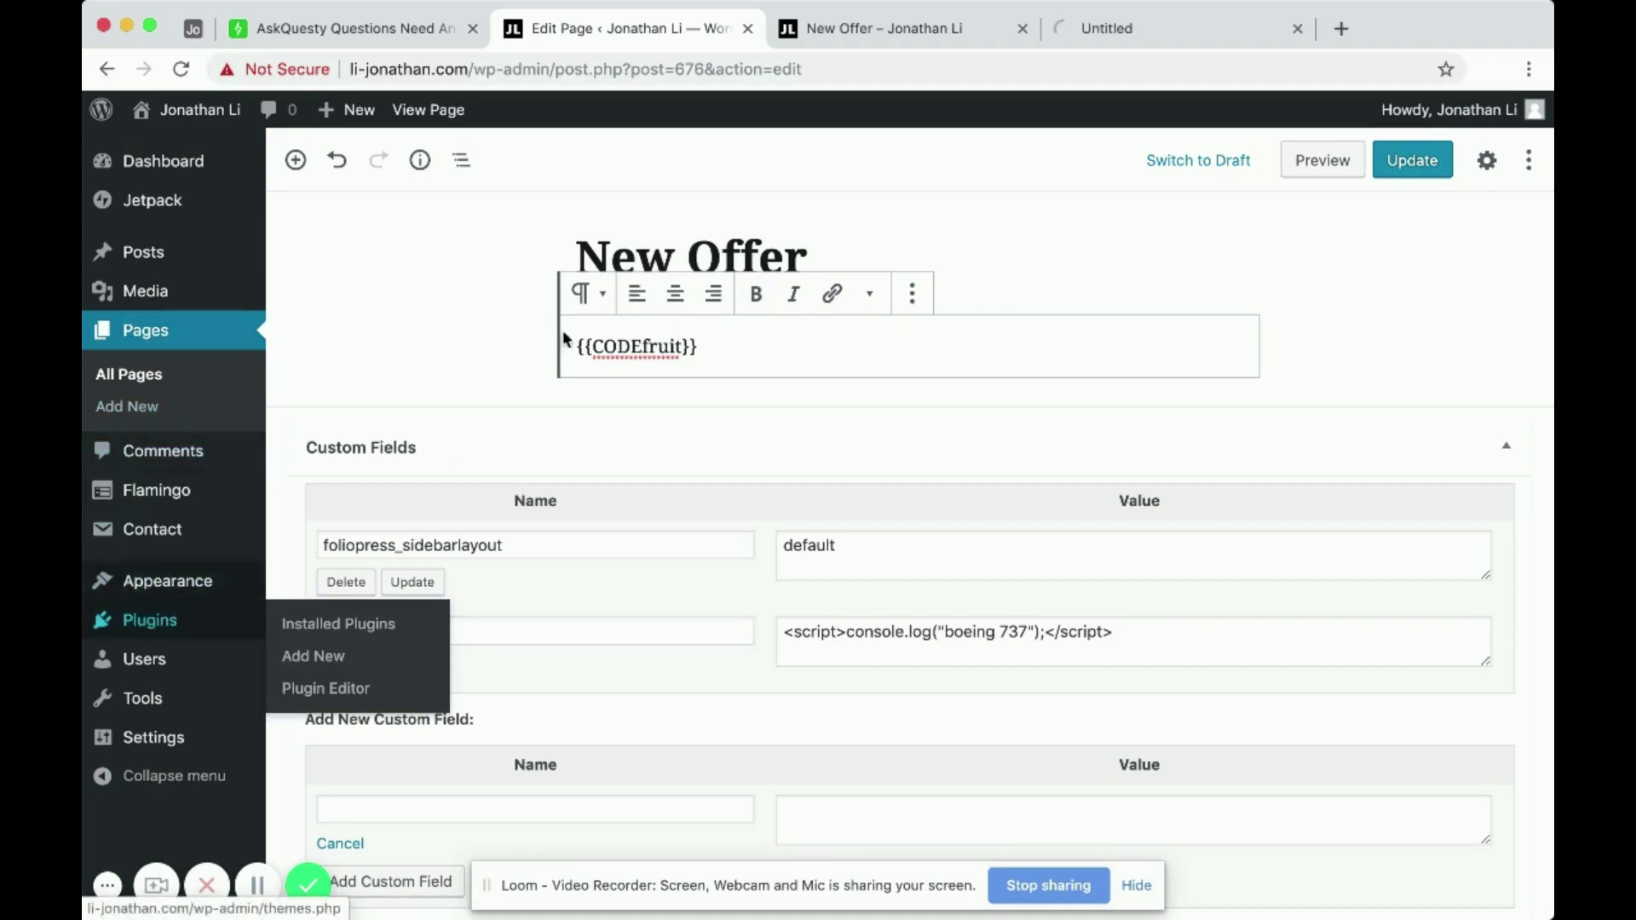
pyautogui.click(1167, 29)
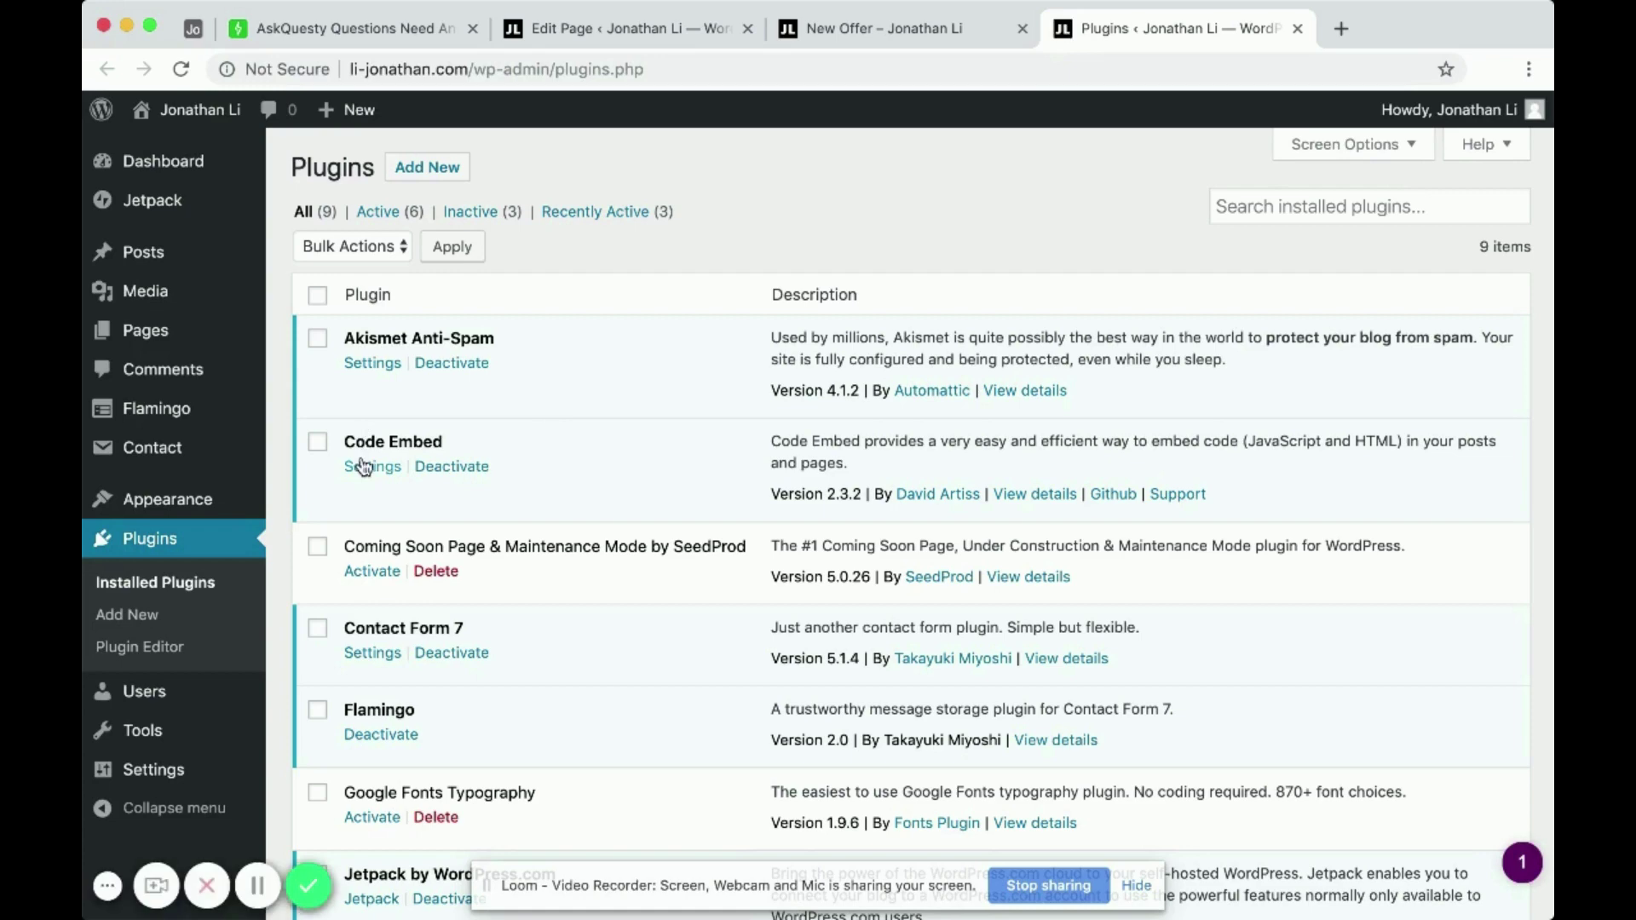
pyautogui.click(371, 466)
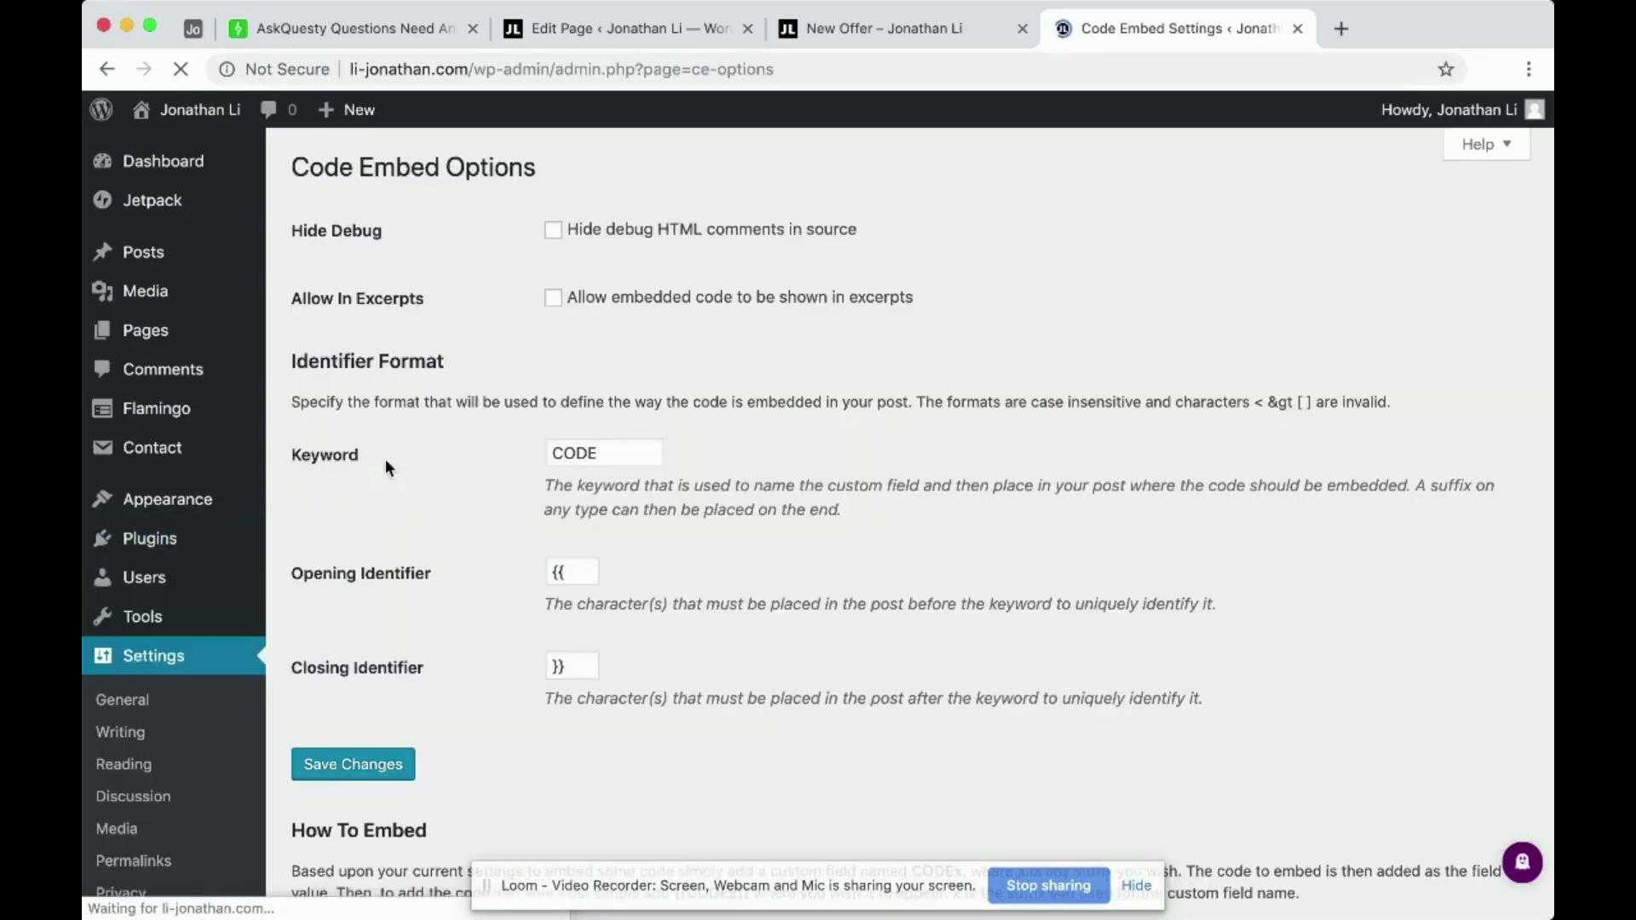
pyautogui.scroll(-2, 639, 506)
pyautogui.click(608, 355)
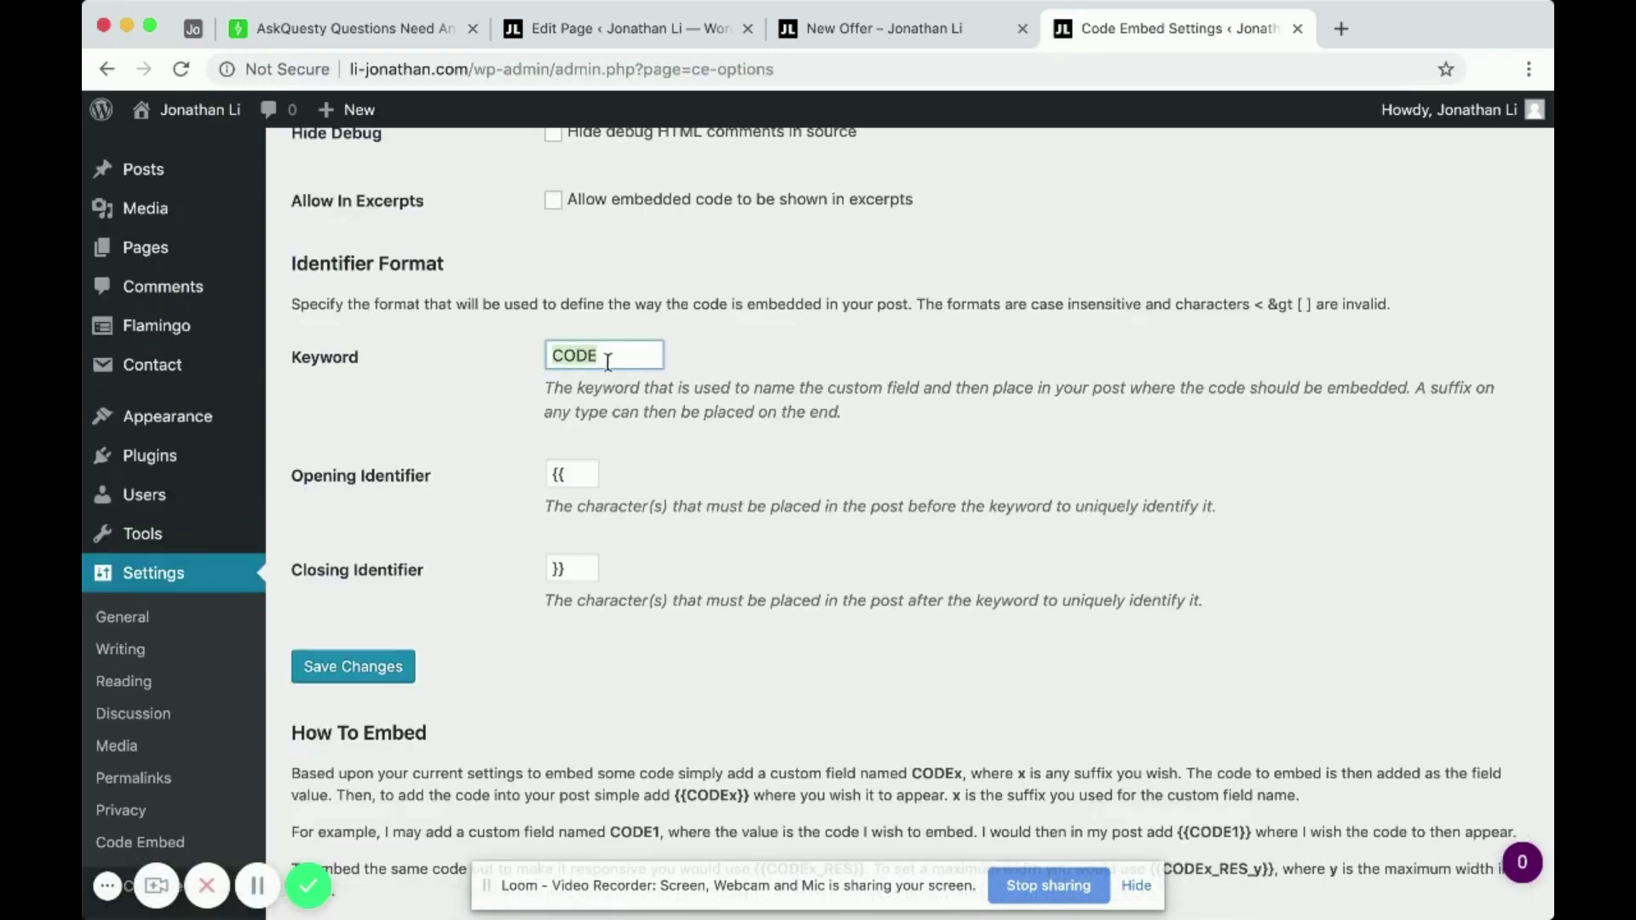
pyautogui.click(637, 359)
pyautogui.moveTo(637, 358); pyautogui.dragTo(534, 367)
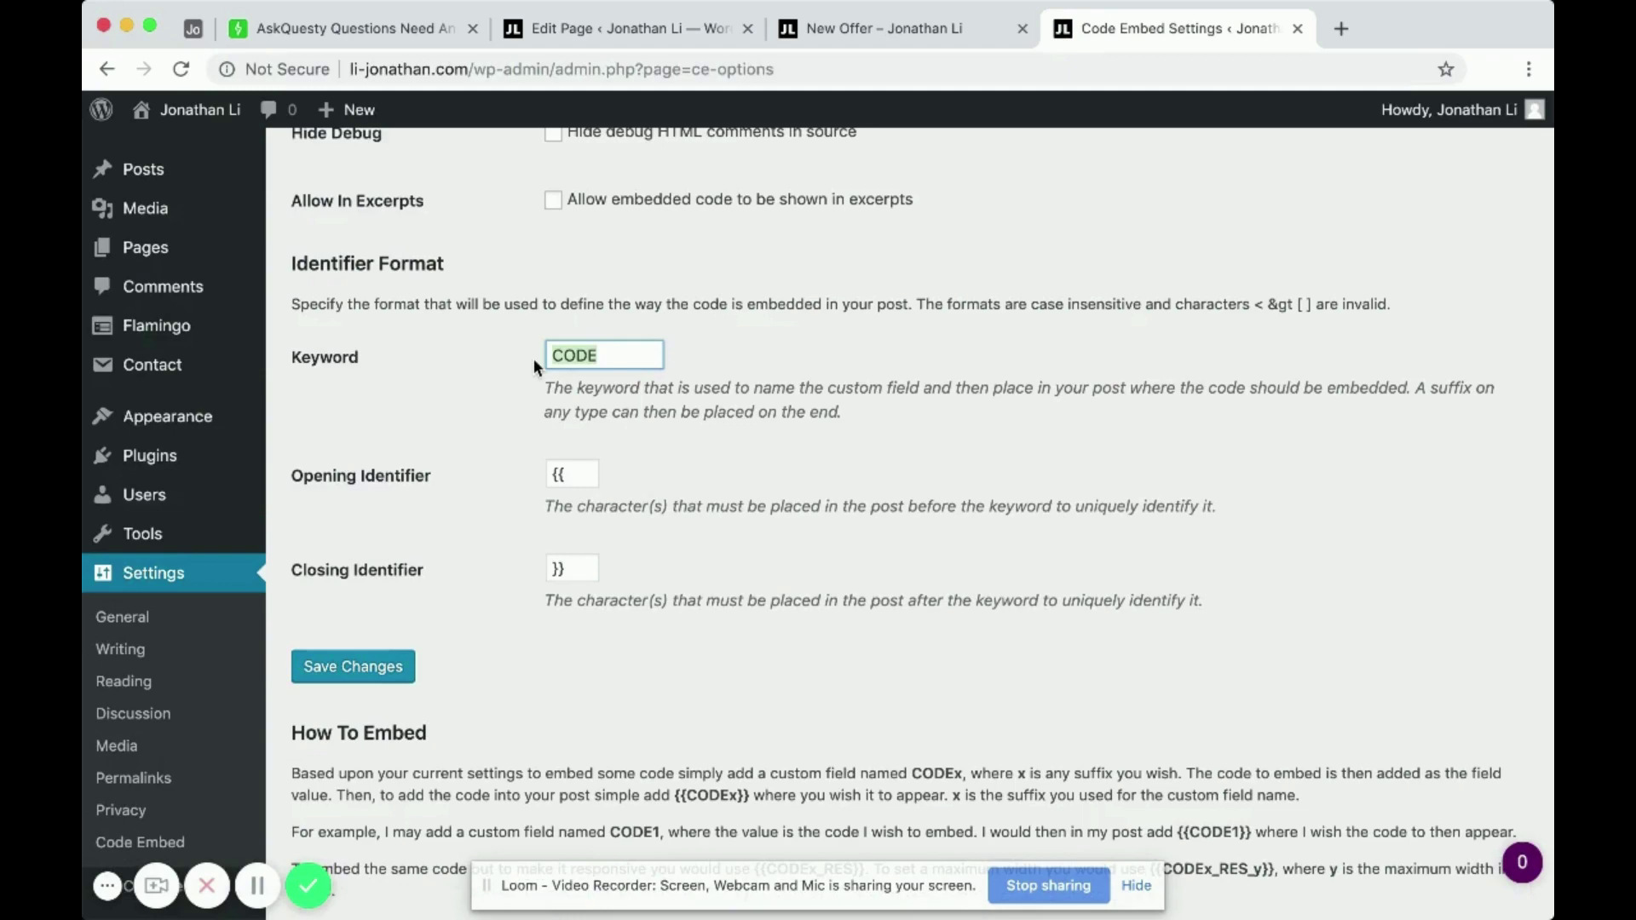
# Step: Close the New Offer preview tab and return to the page editor
pyautogui.click(895, 28)
pyautogui.click(630, 28)
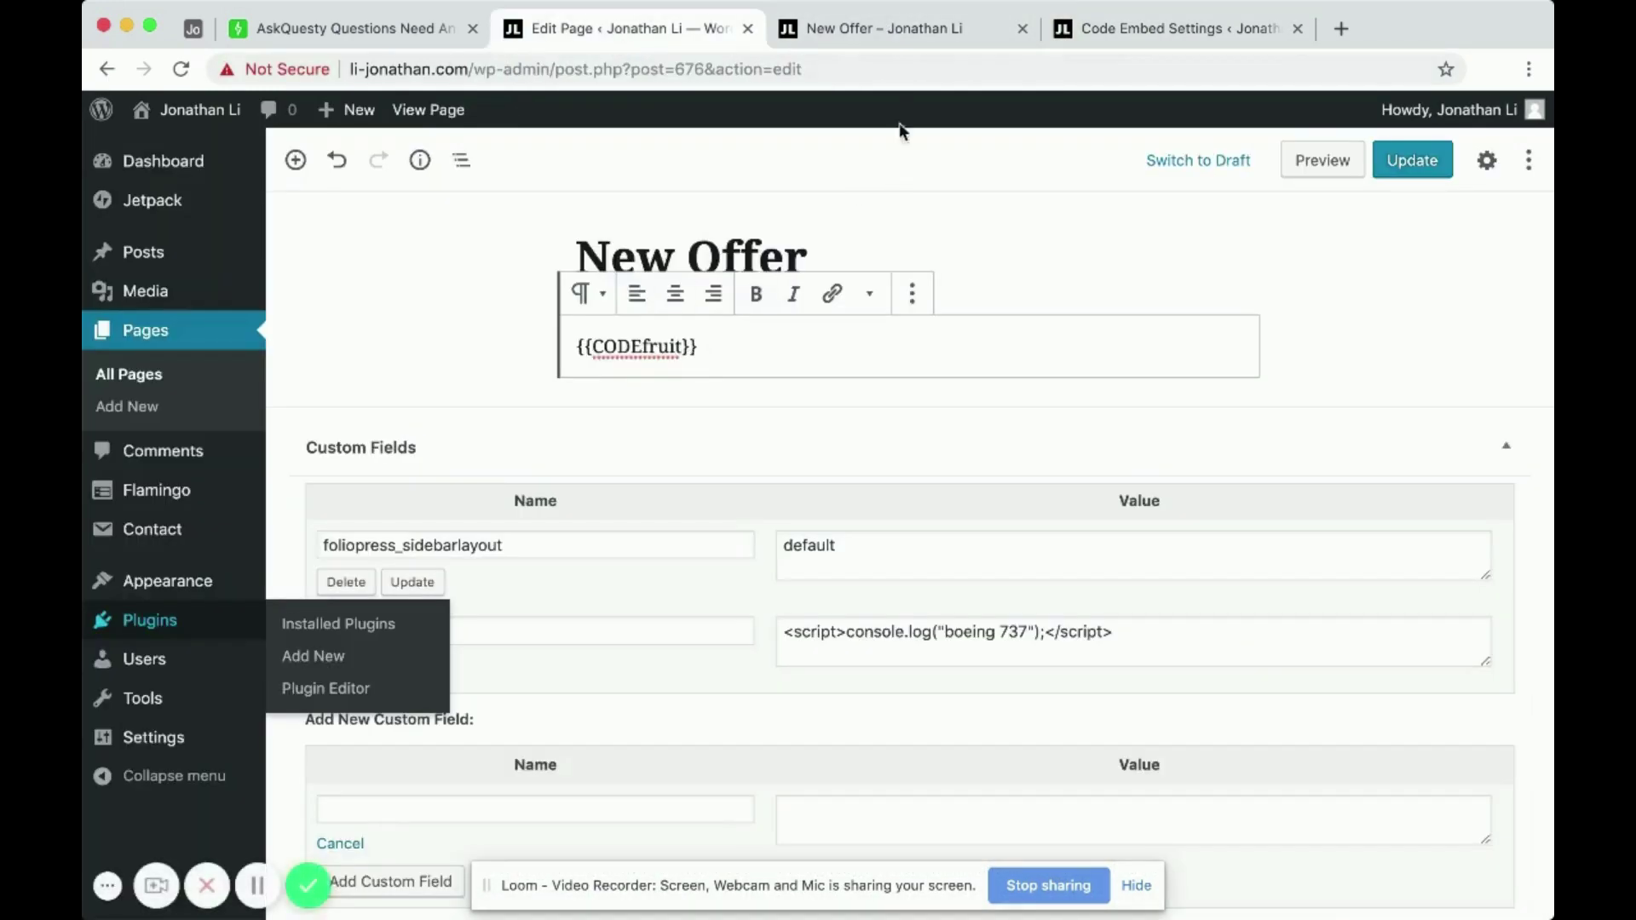
pyautogui.click(1023, 29)
pyautogui.click(895, 28)
pyautogui.click(649, 28)
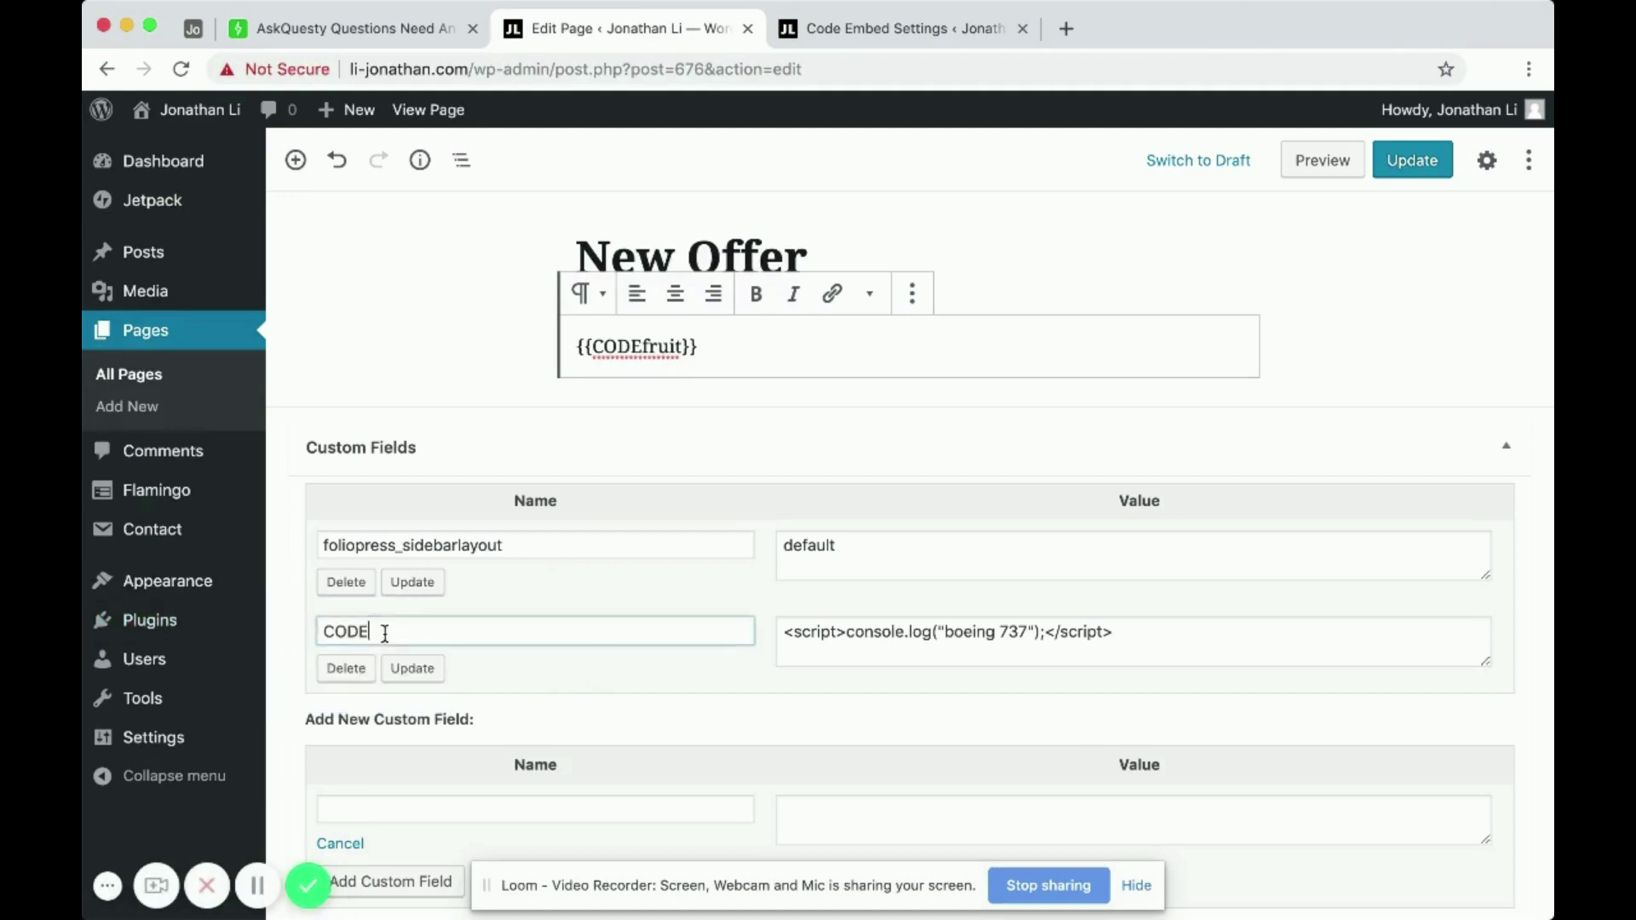
# Step: Edit the custom field name after the CODE prefix to read CODEplane
pyautogui.doubleClick(373, 631)
pyautogui.click(443, 632)
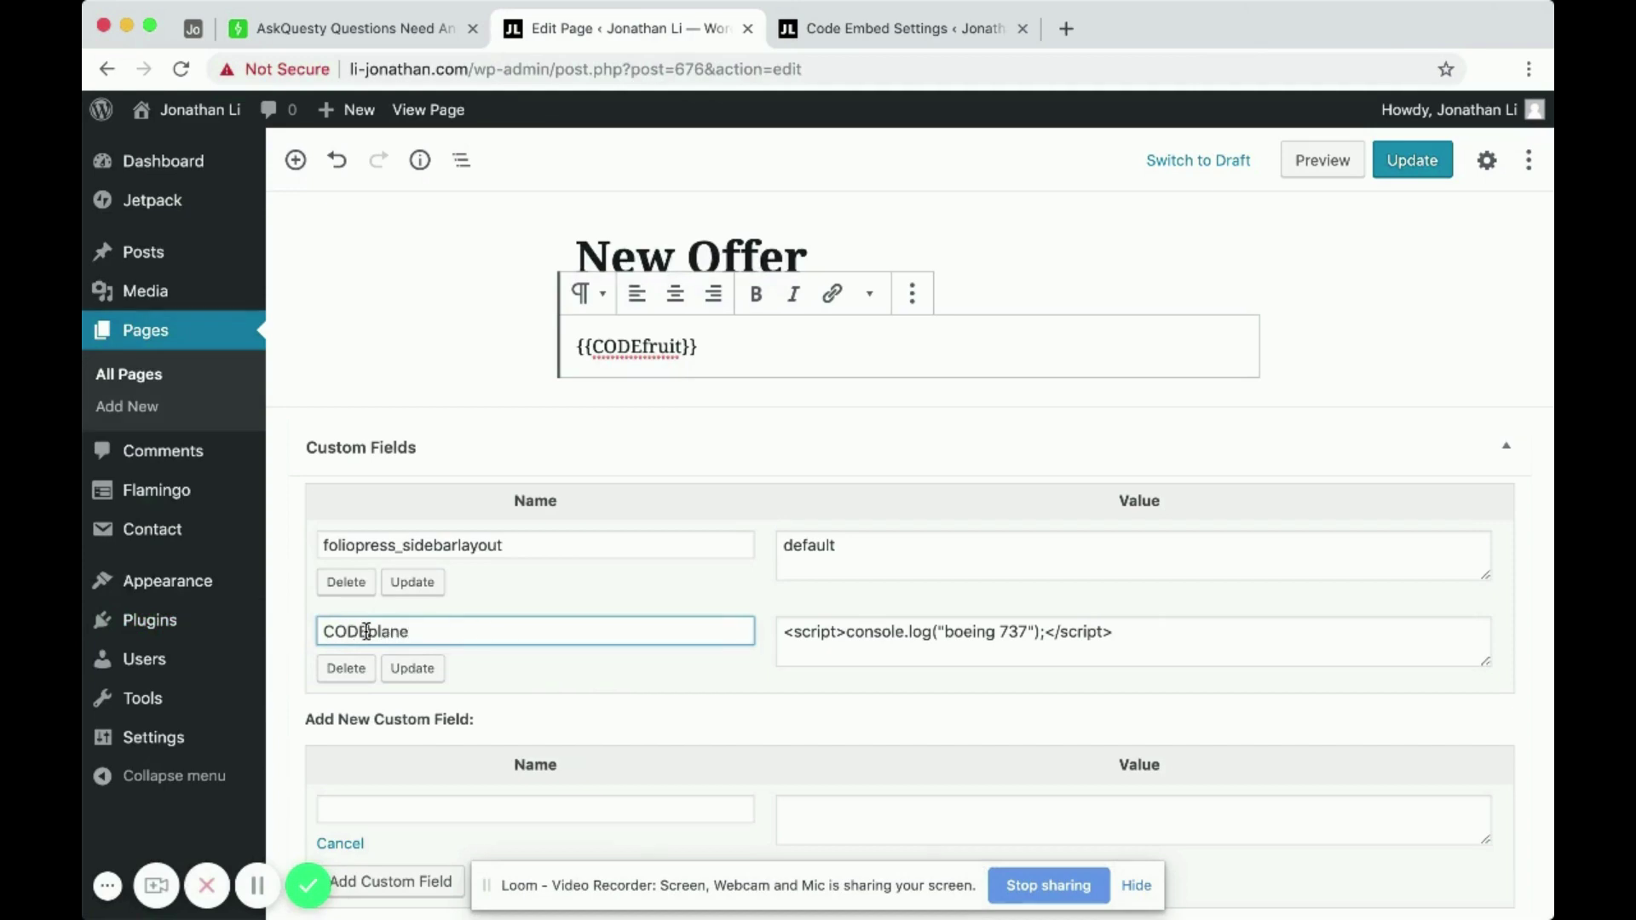
pyautogui.moveTo(370, 632); pyautogui.dragTo(316, 632)
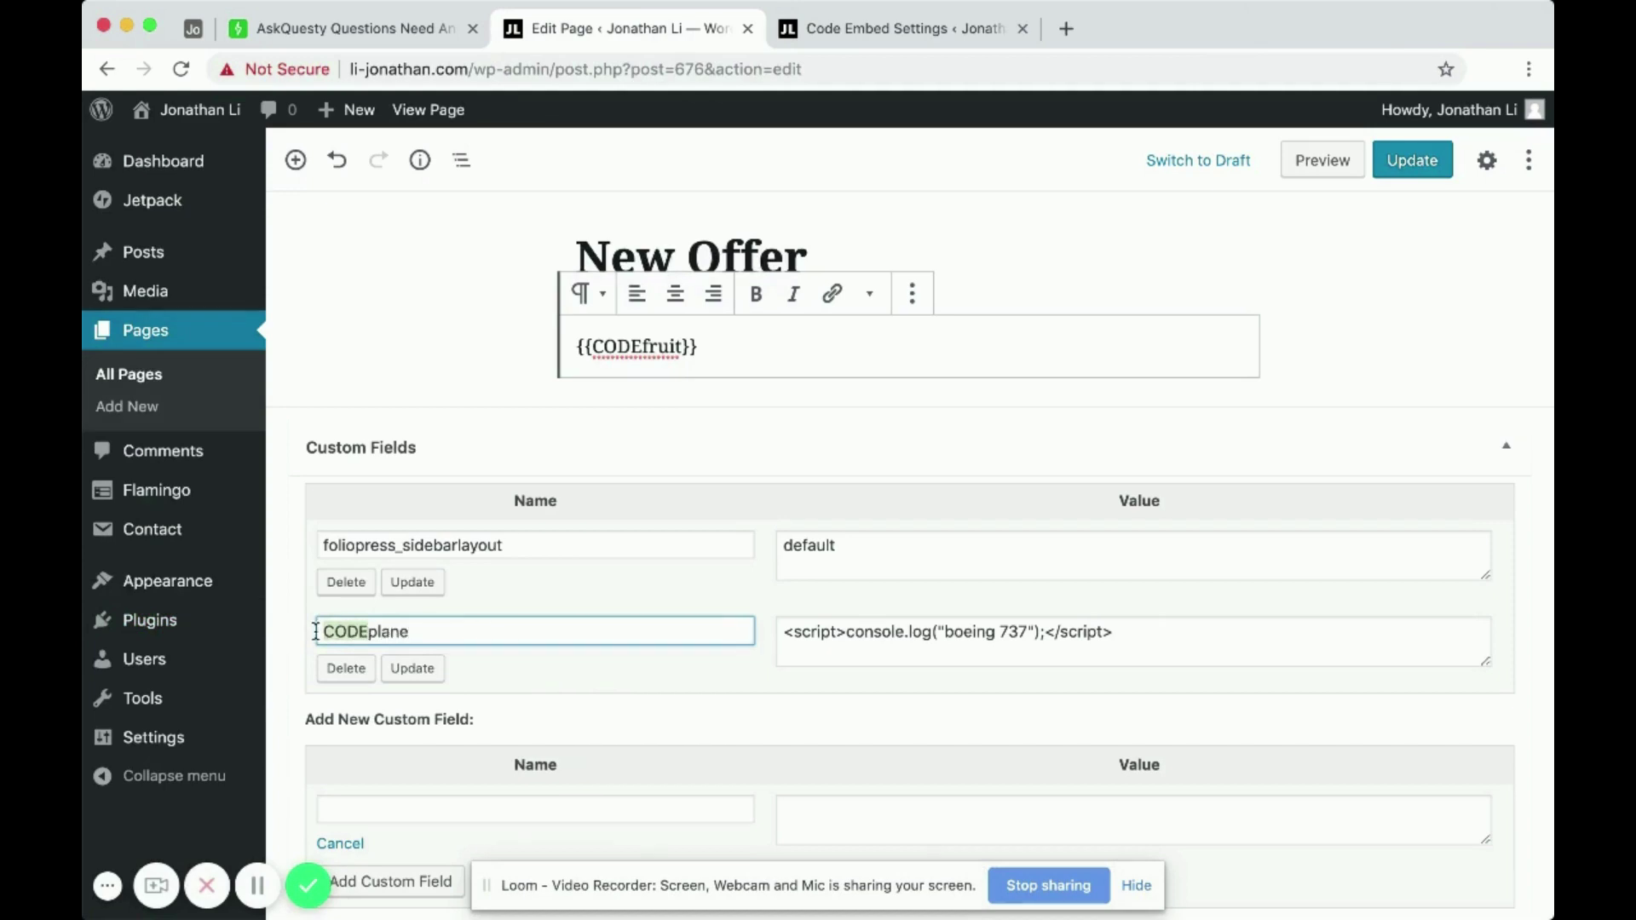
pyautogui.click(896, 28)
# Step: Review Code Embed's Keyword CODE and its {{ and }} identifier settings
pyautogui.click(619, 357)
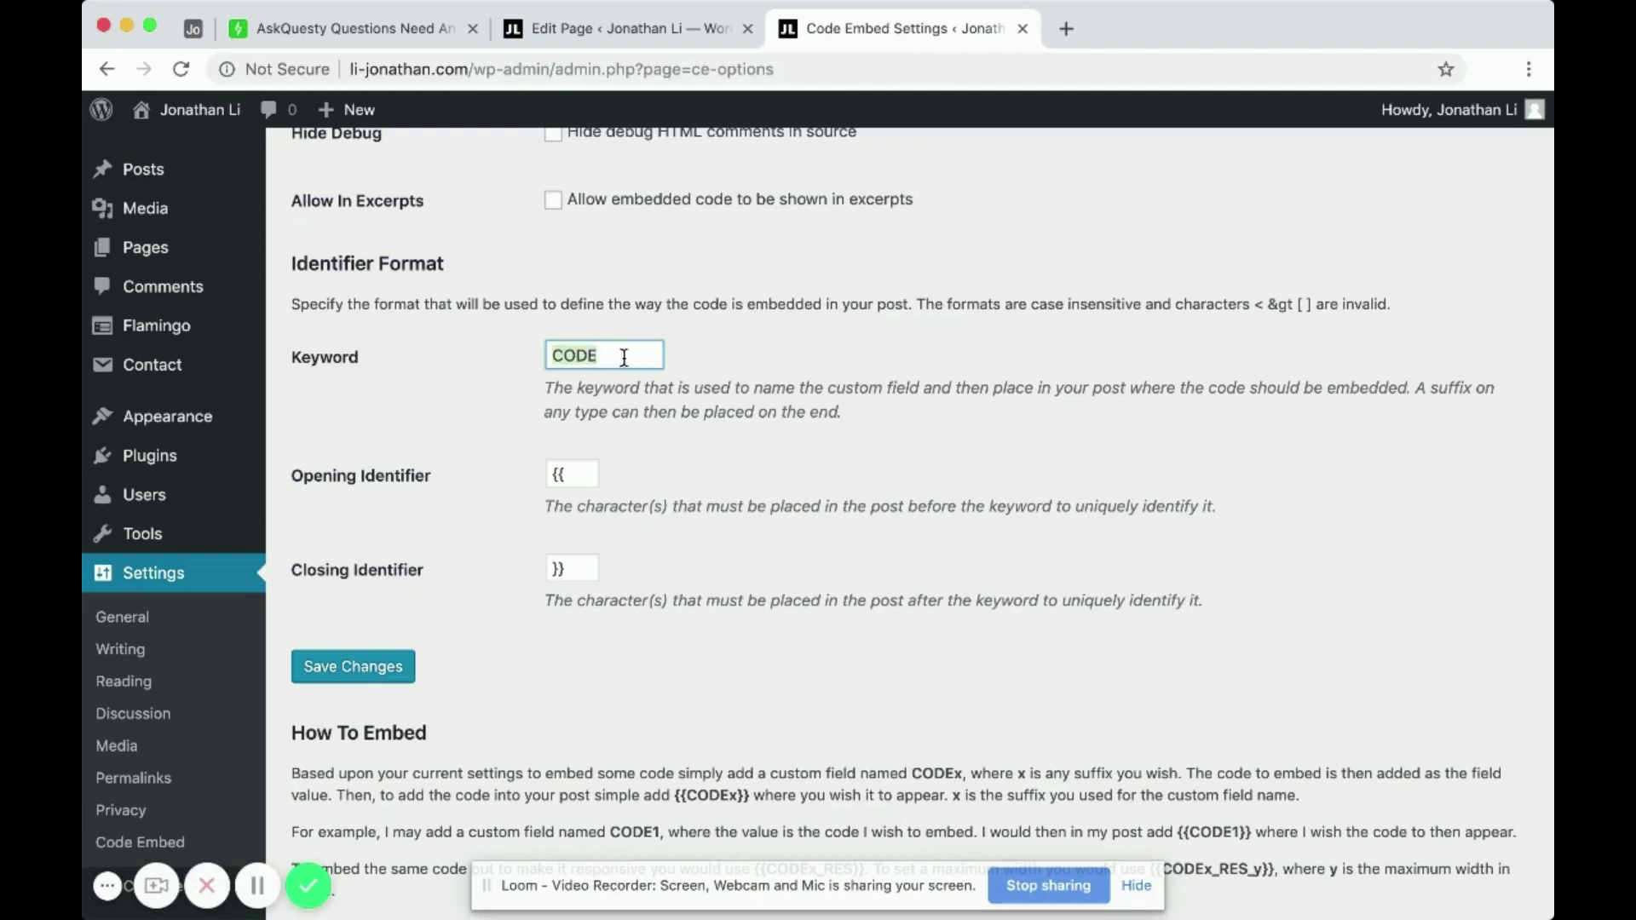
pyautogui.click(639, 28)
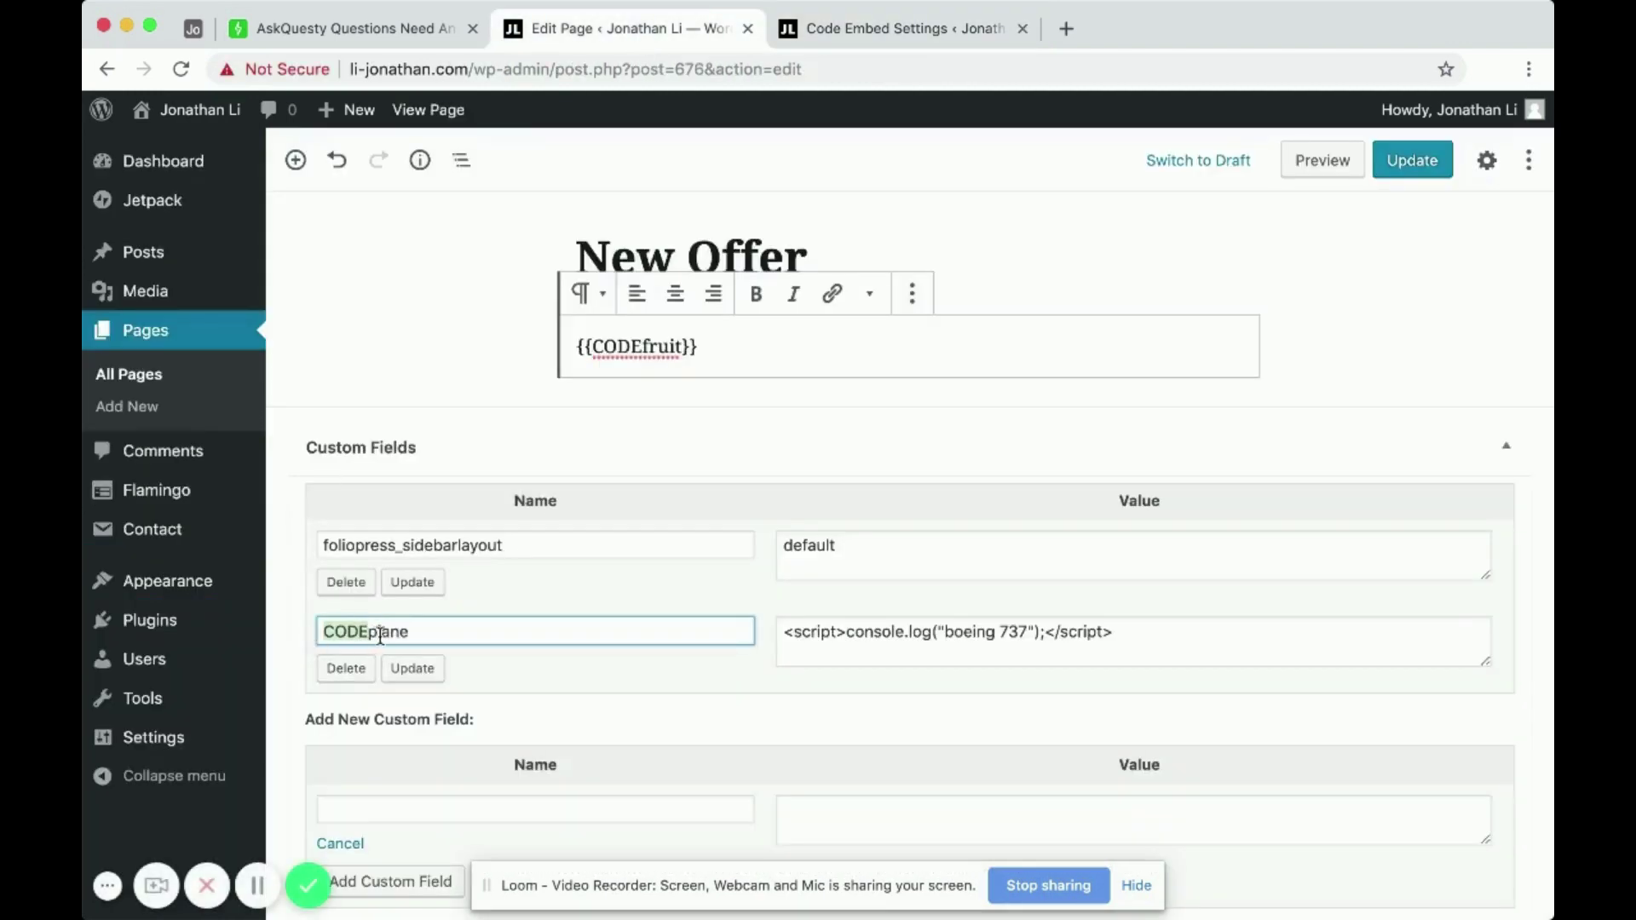
pyautogui.click(900, 28)
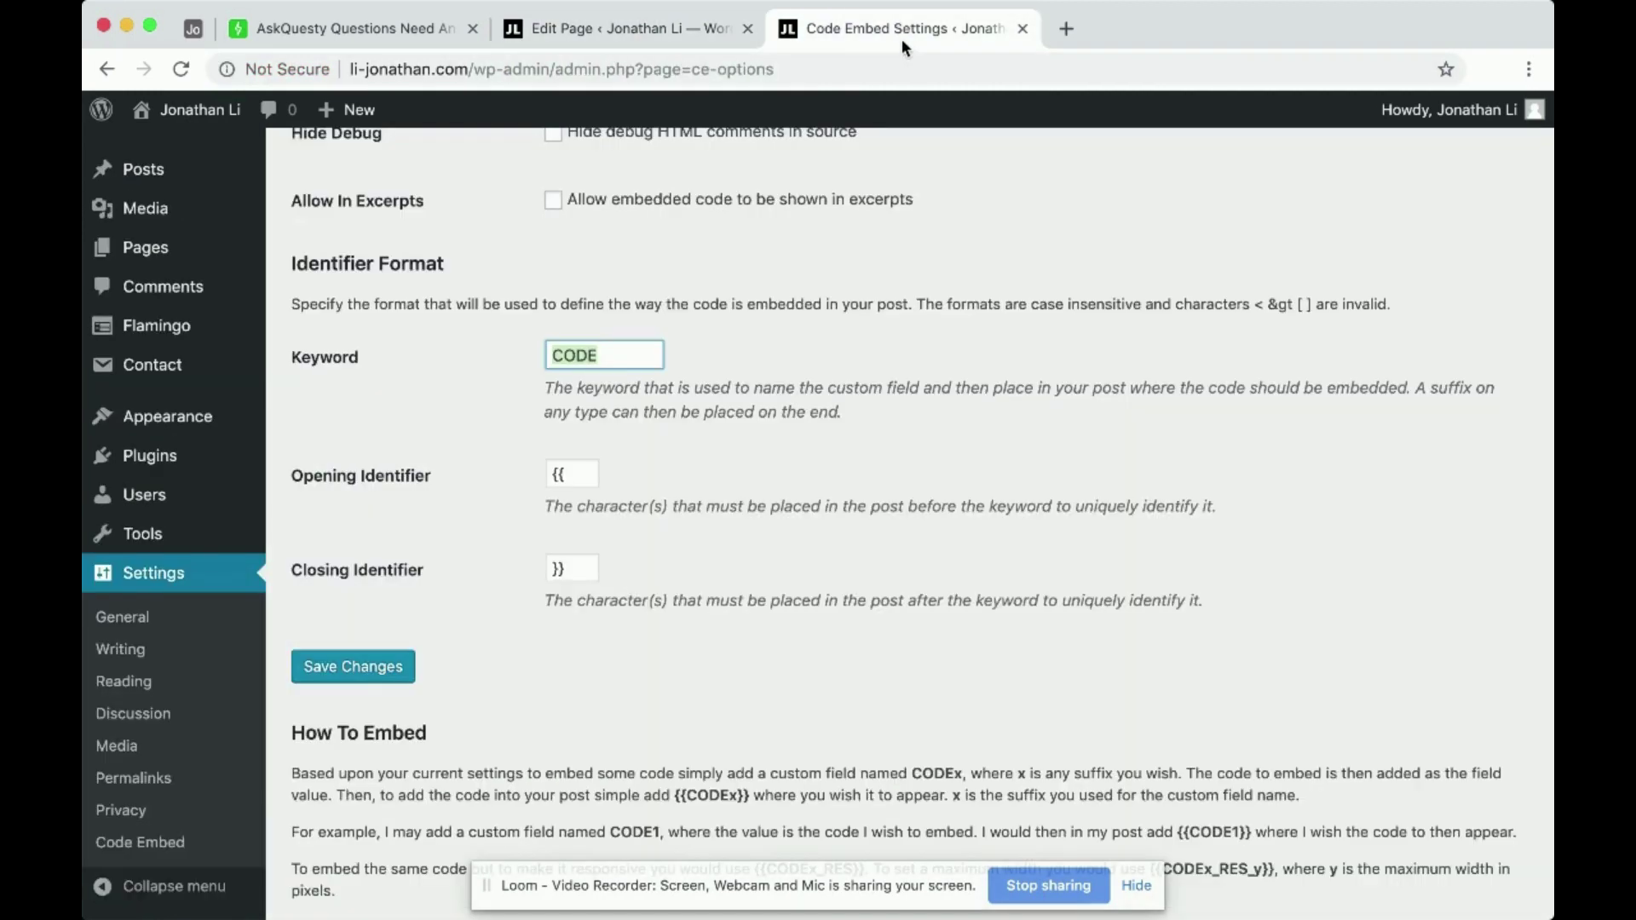
pyautogui.click(564, 472)
pyautogui.click(478, 471)
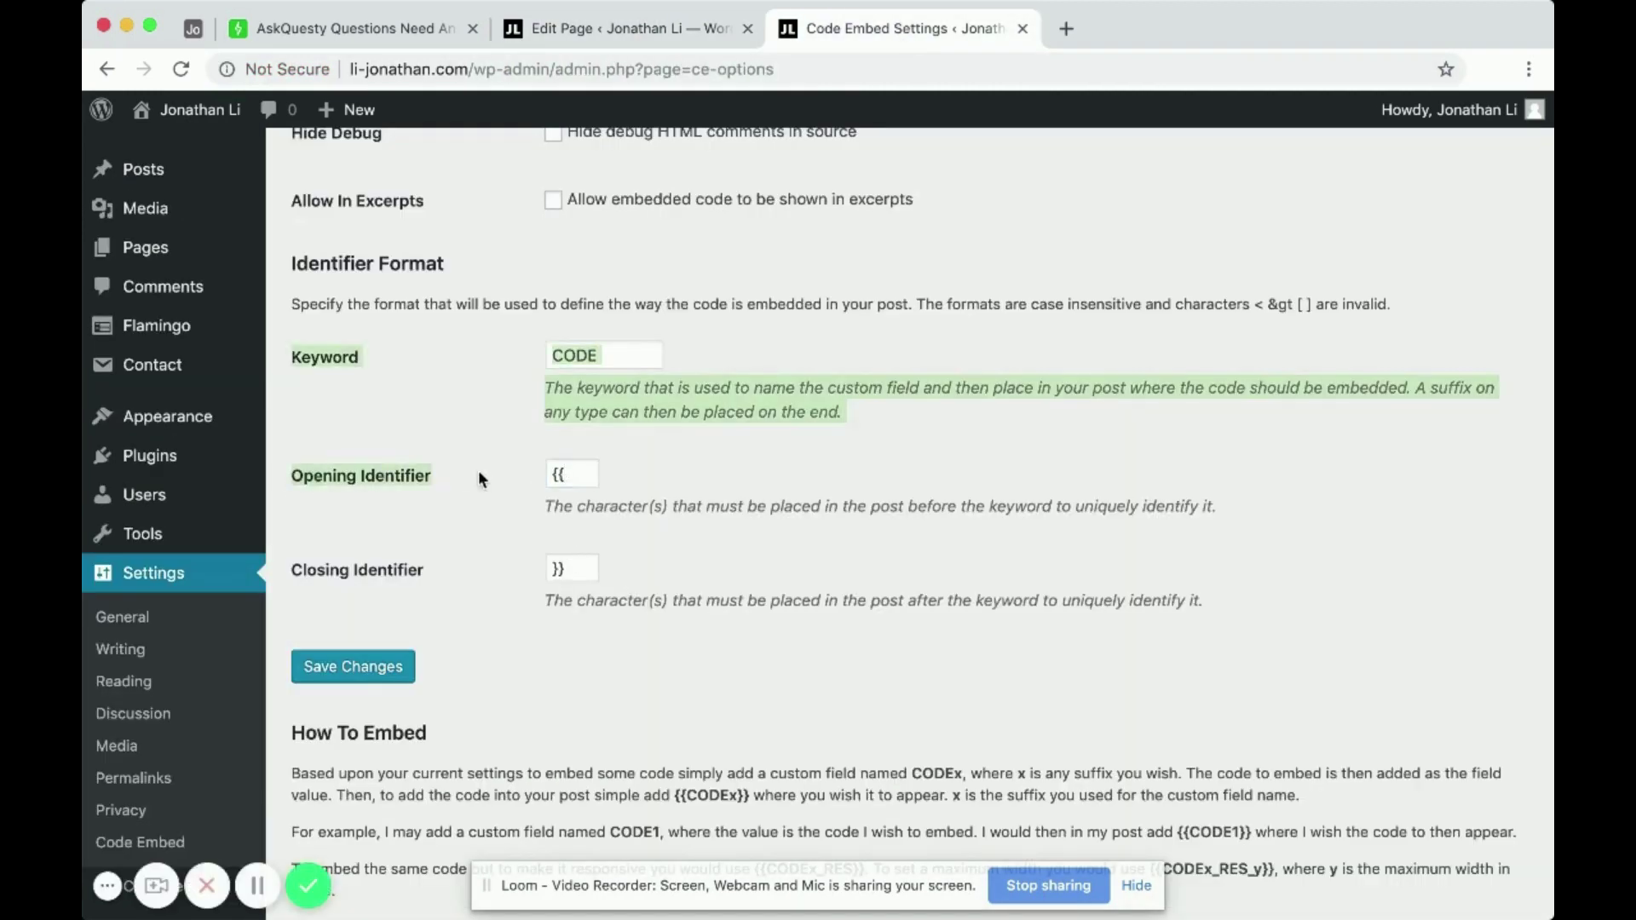
pyautogui.click(567, 476)
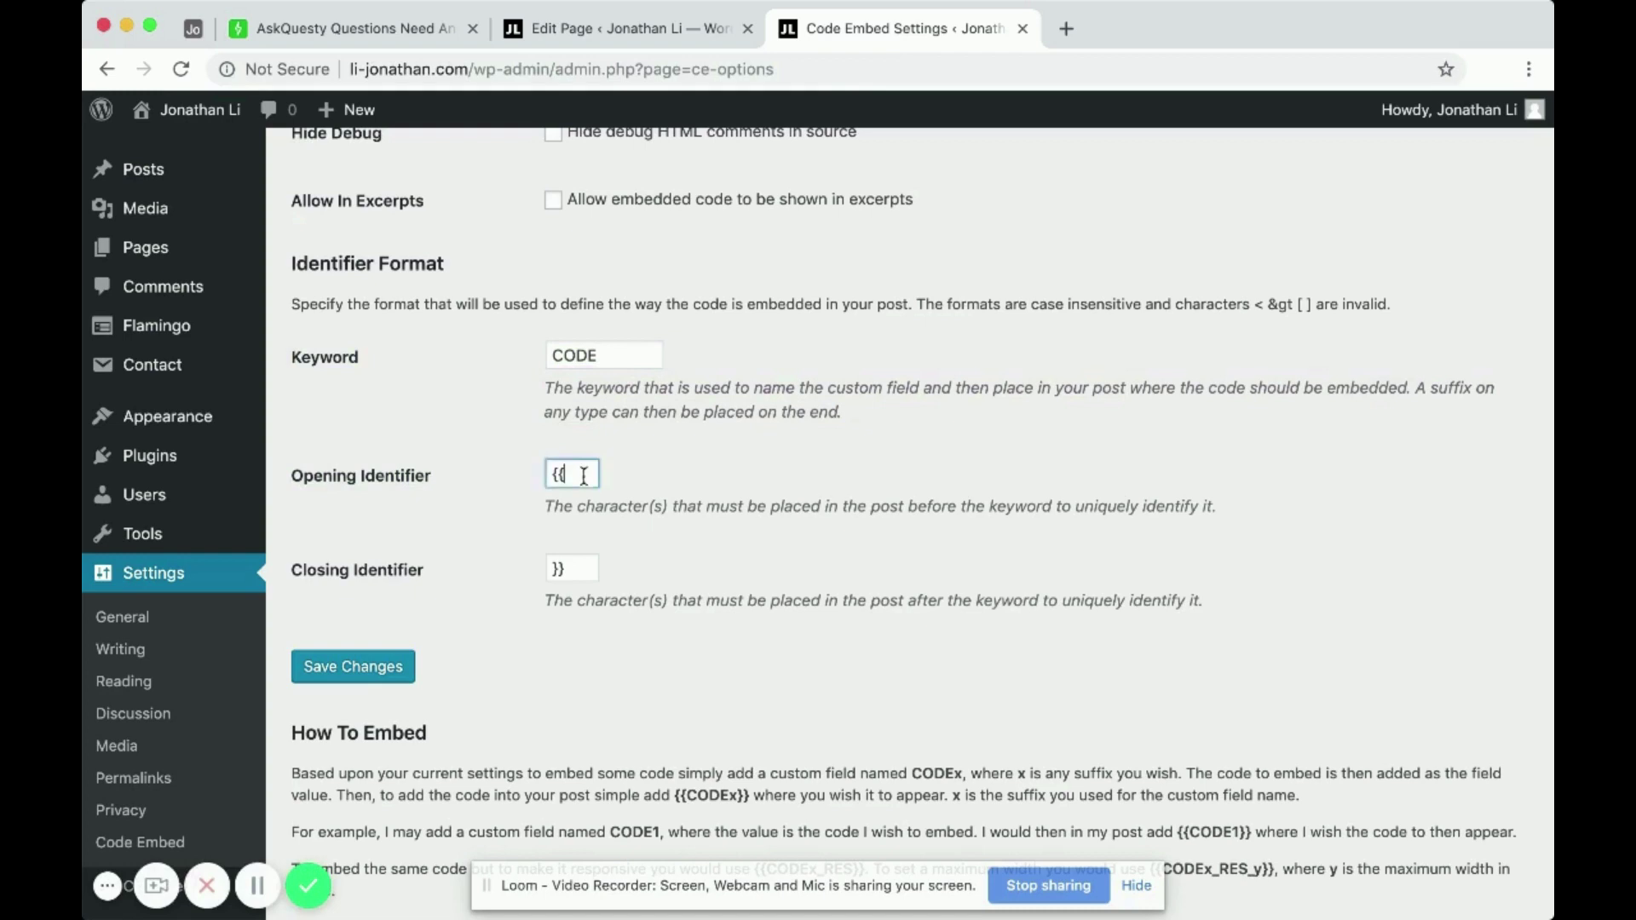
pyautogui.click(572, 570)
# Step: Go back to the New Offer editor and collapse the Custom Fields panel
pyautogui.click(609, 28)
pyautogui.click(895, 29)
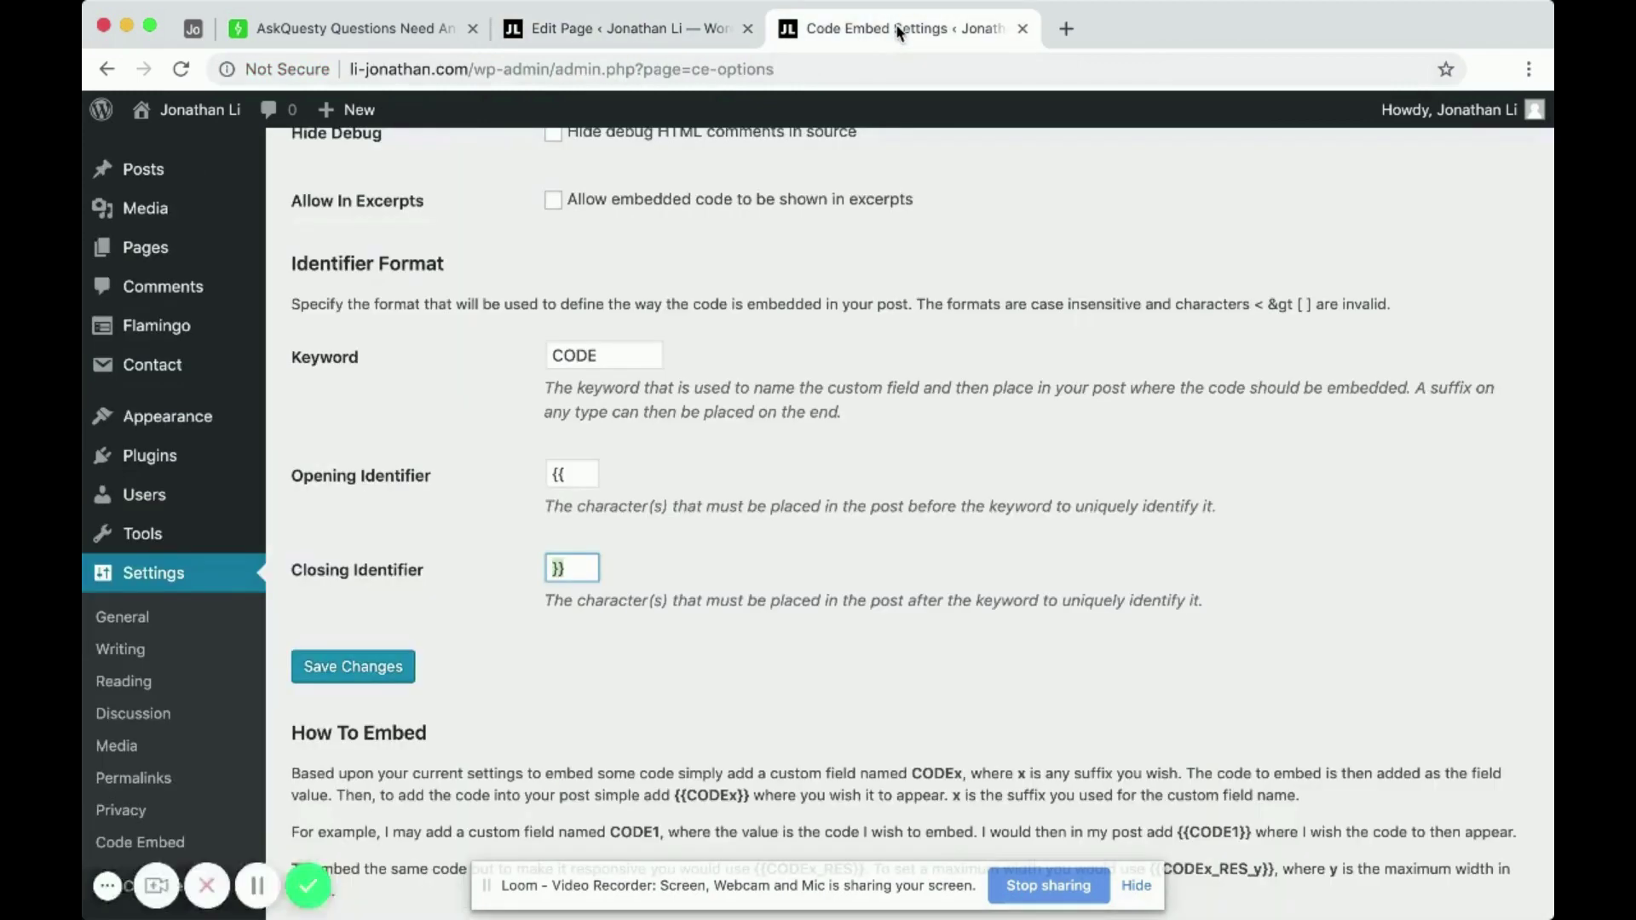
pyautogui.click(580, 473)
pyautogui.click(677, 356)
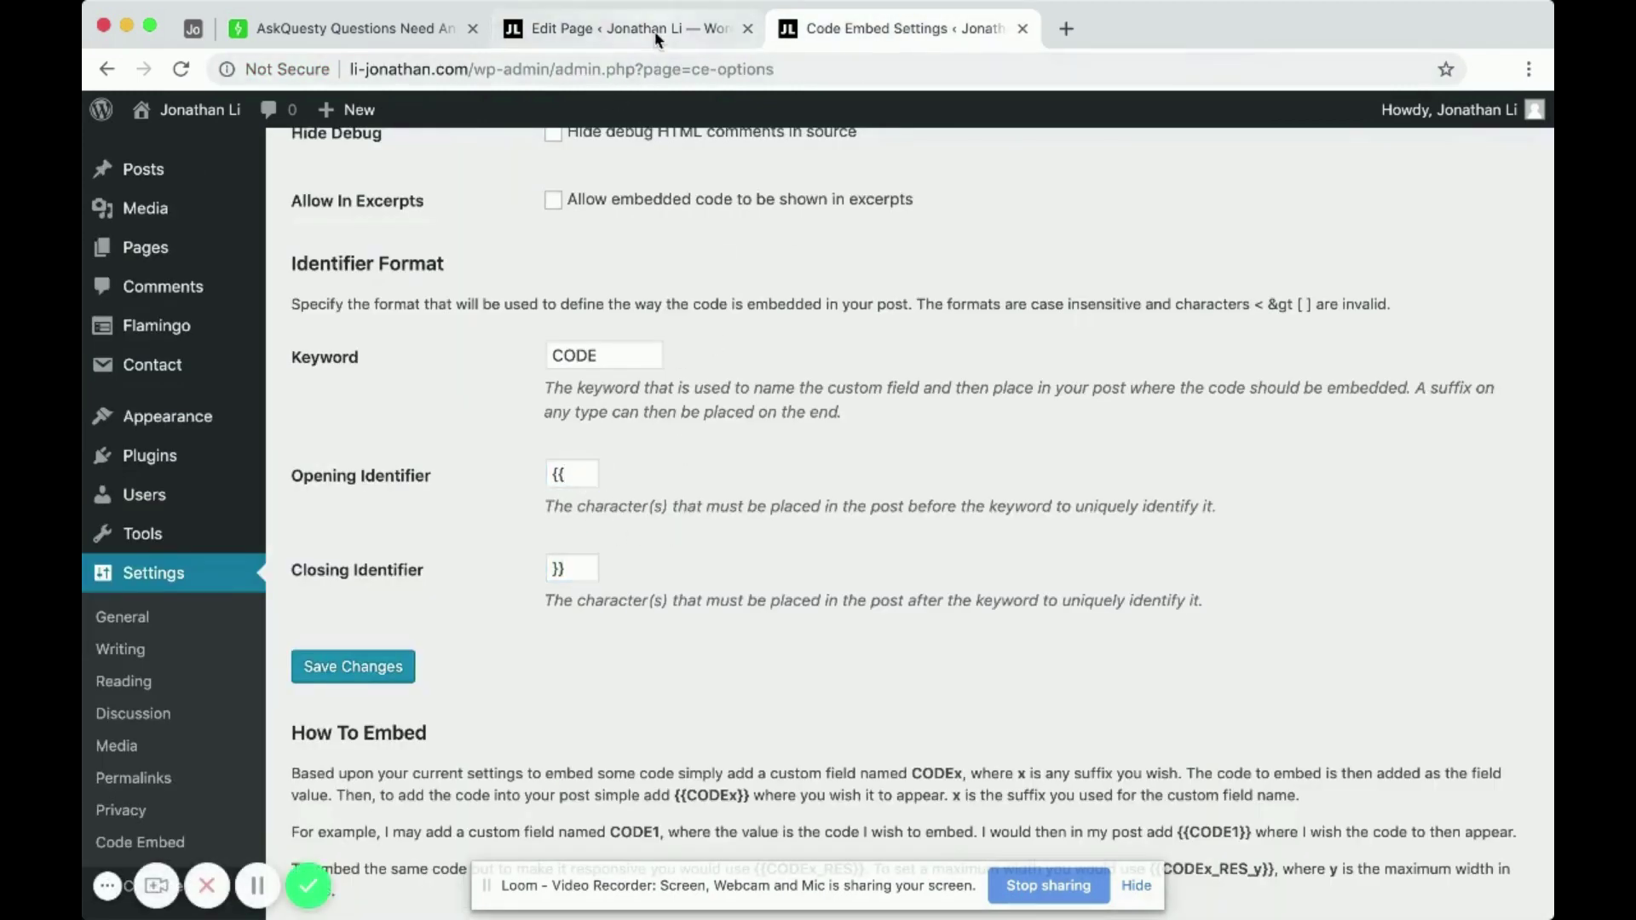
pyautogui.click(614, 29)
pyautogui.click(770, 464)
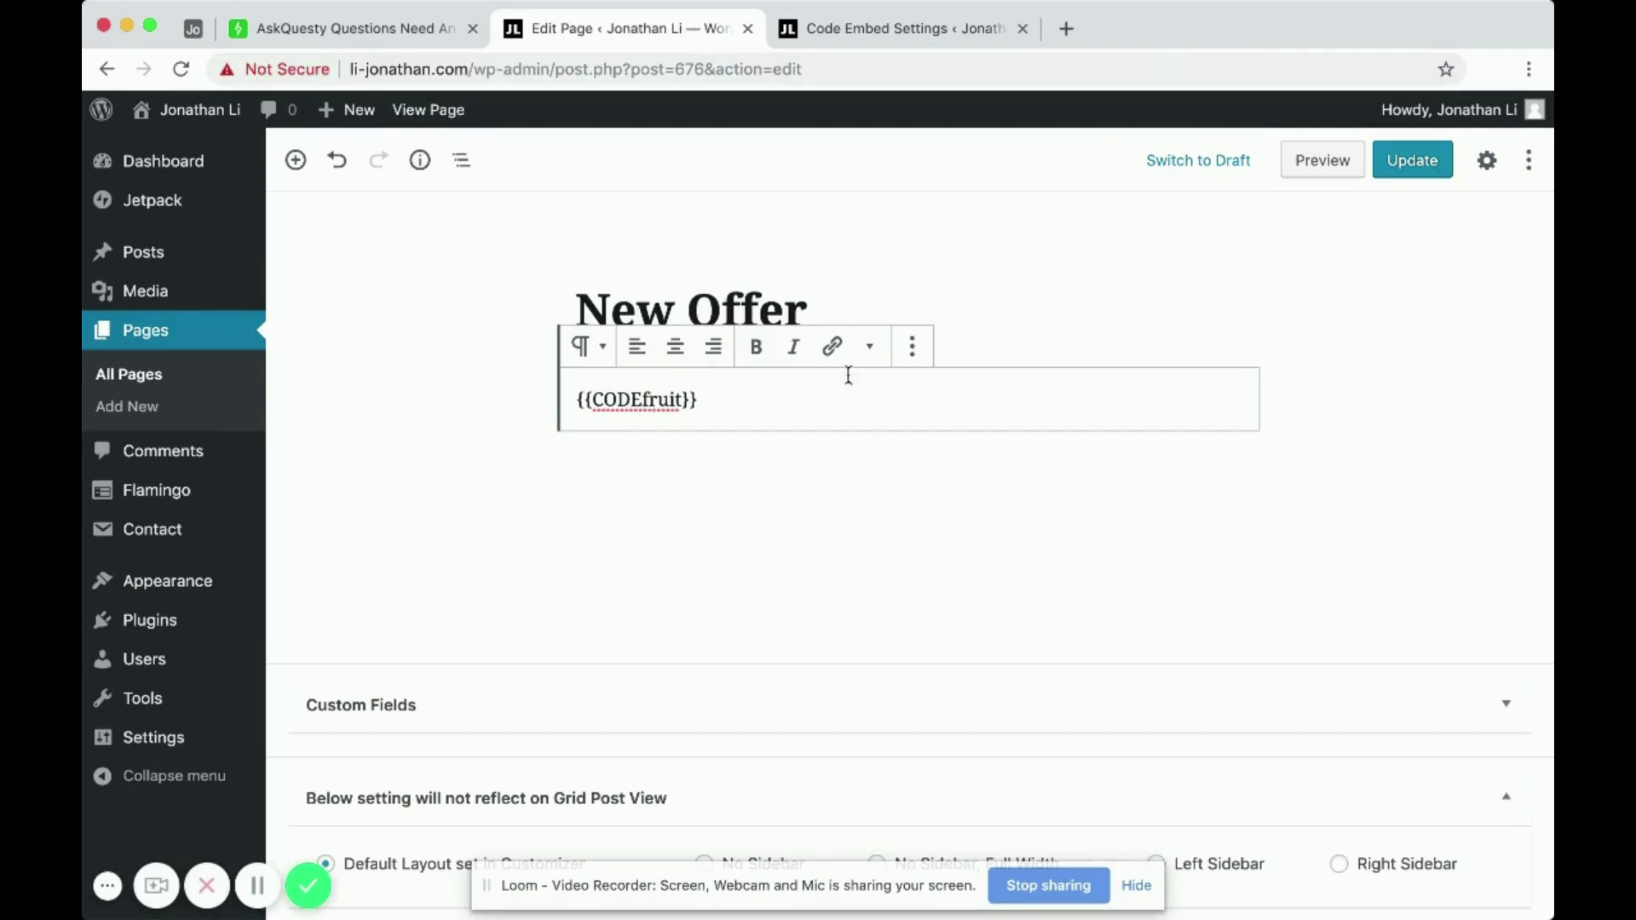
pyautogui.click(345, 29)
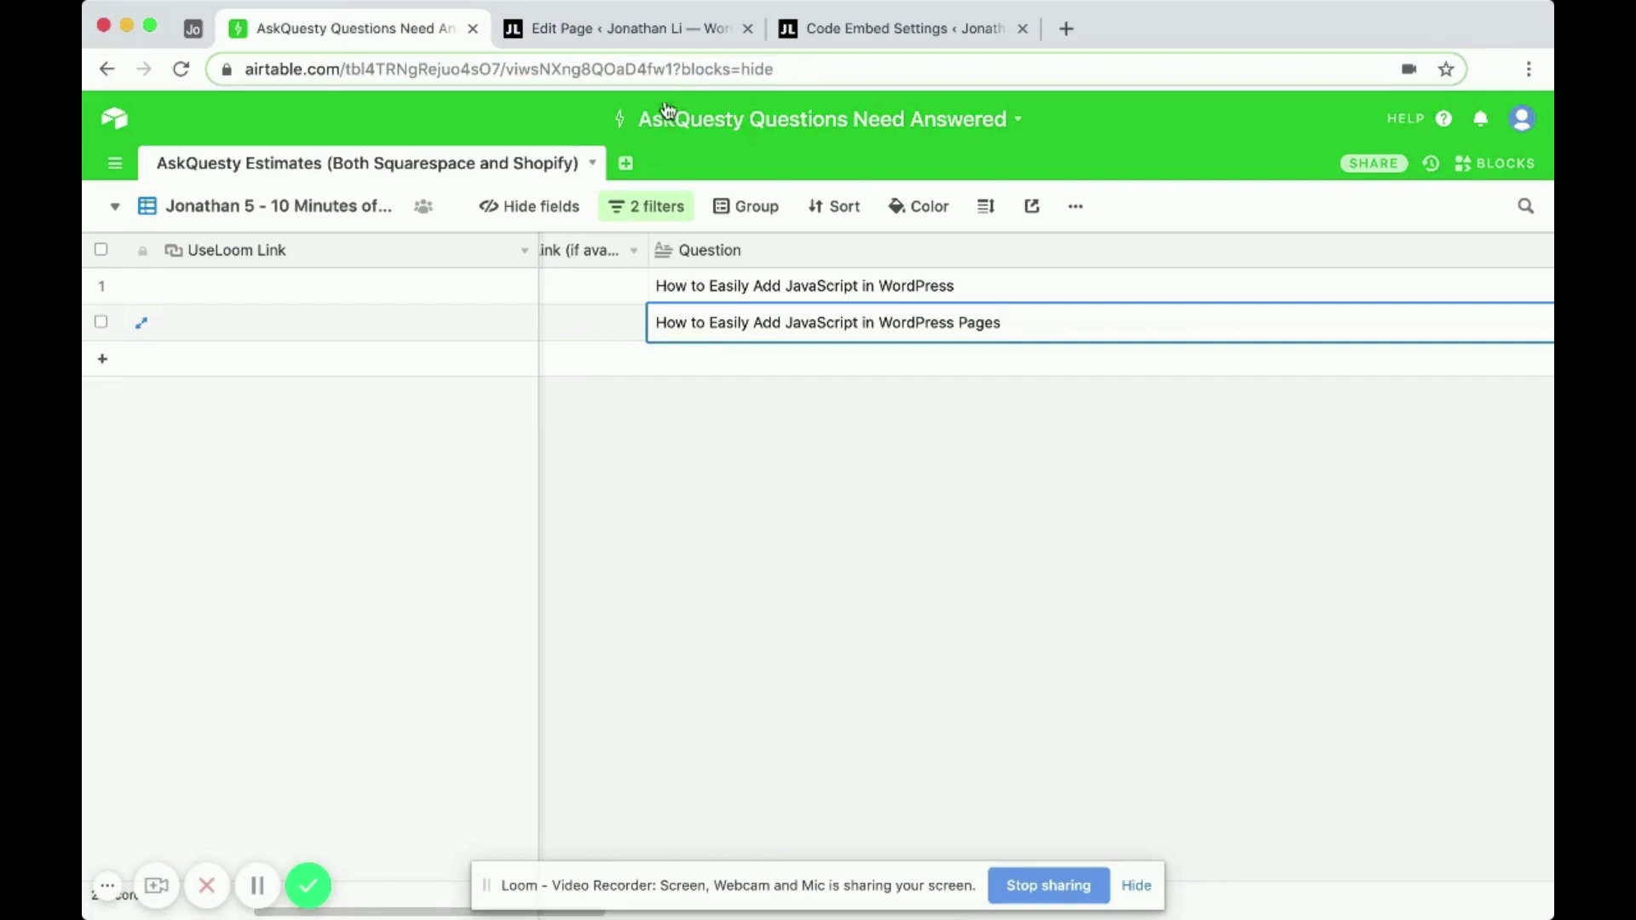
pyautogui.click(645, 28)
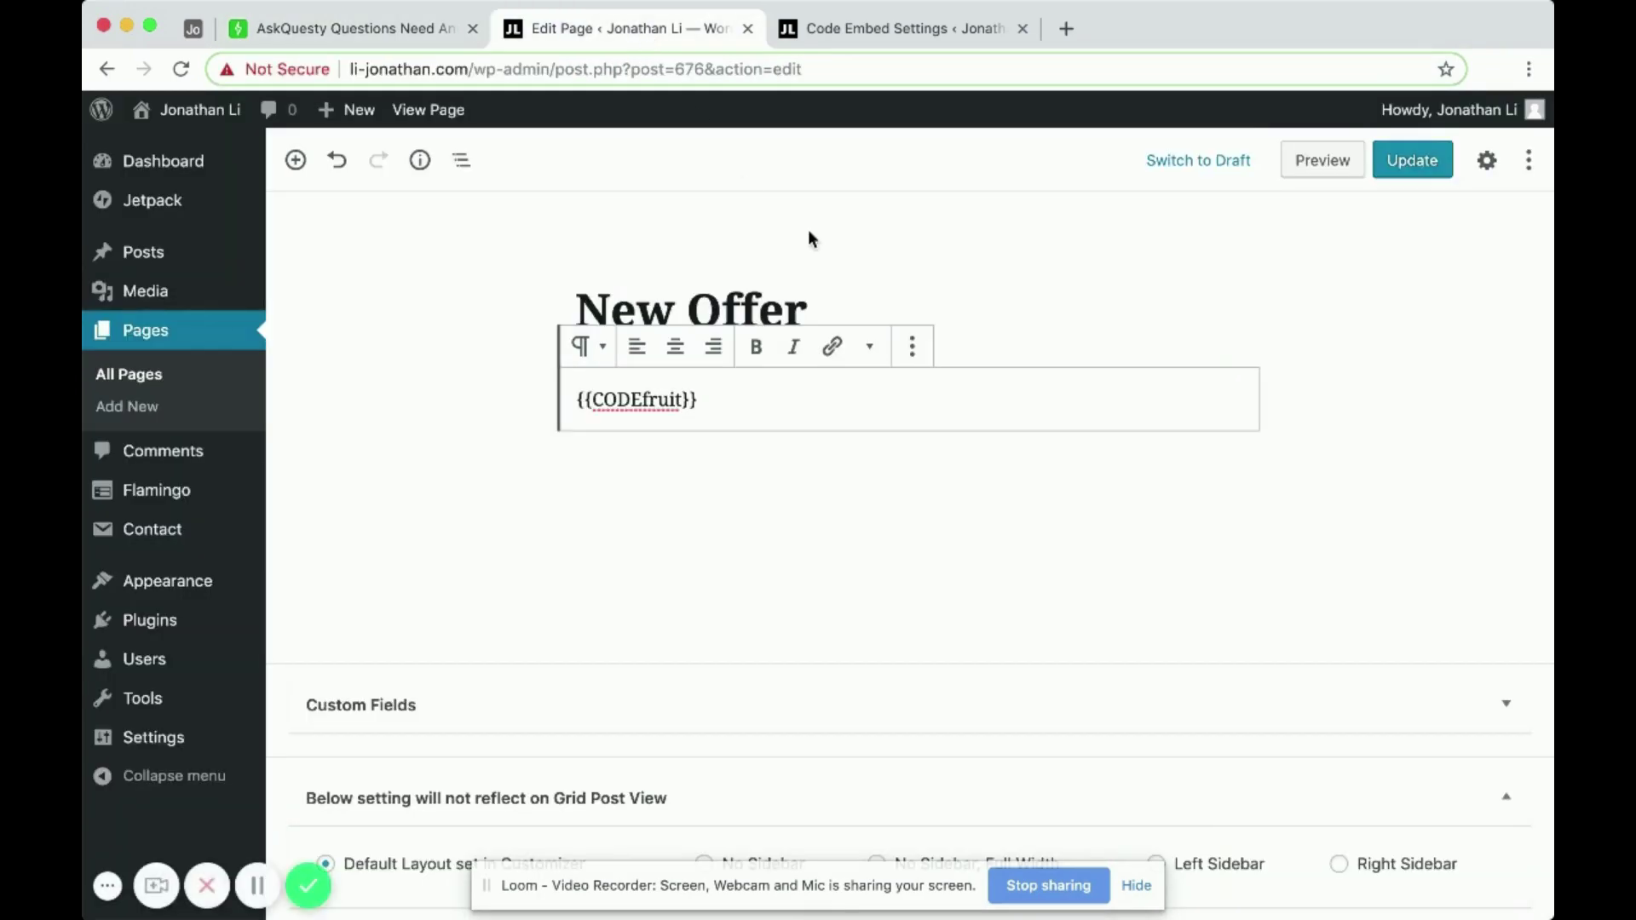